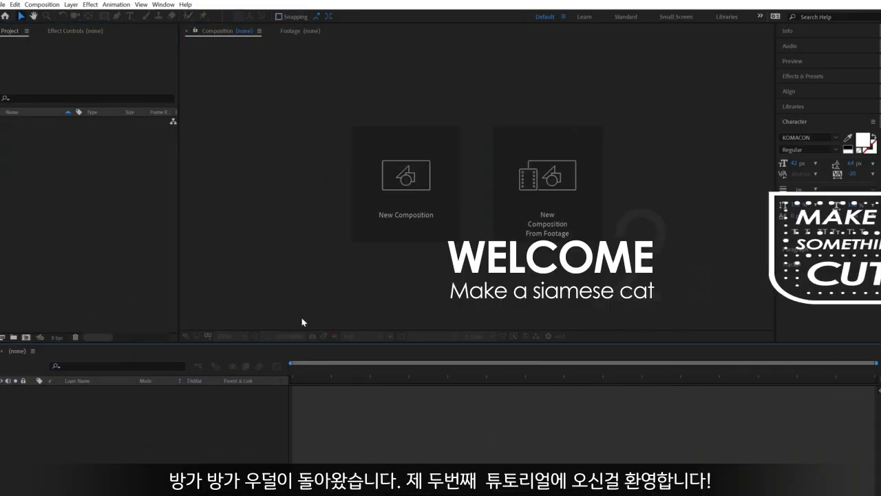
- Import sample_cat.jpg into the project and create a new composition from that image
left_click(69, 237)
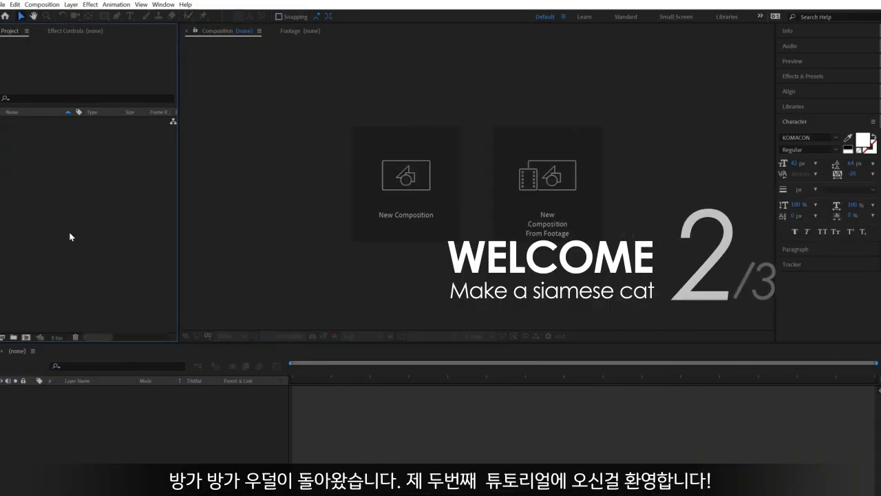
key("ctrl+n")
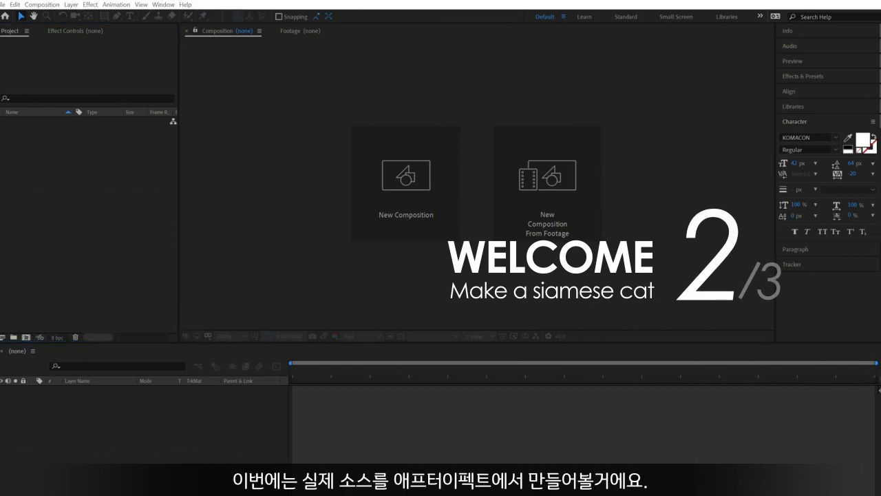
left_click_drag(367, 189, 97, 214)
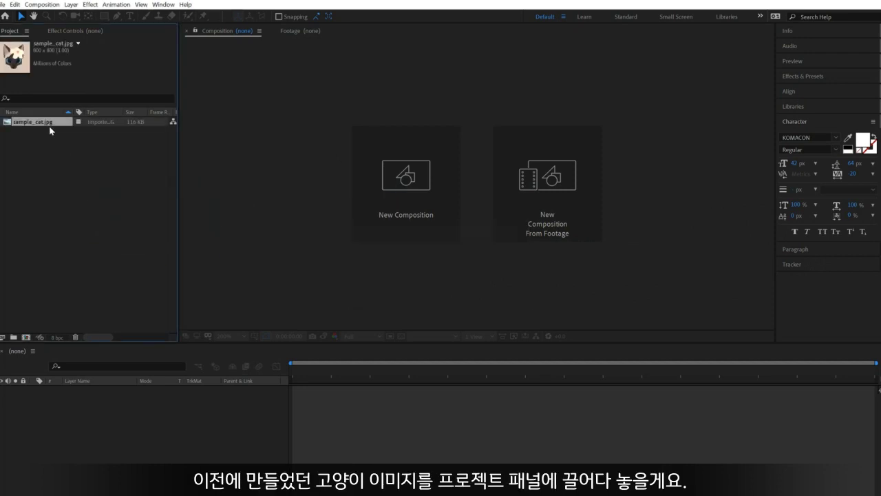
left_click(38, 122)
left_click_drag(37, 126, 28, 336)
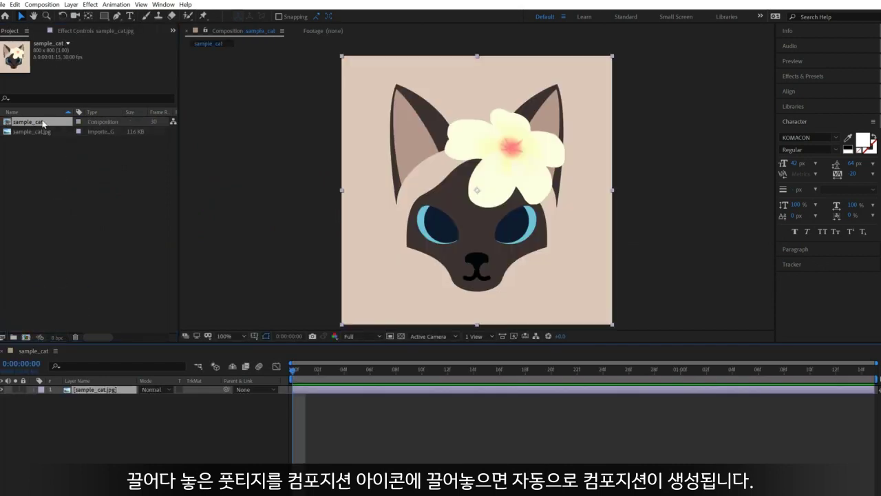
- Rename the composition made from the cat image as comp_main
key("Return")
type("comp_")
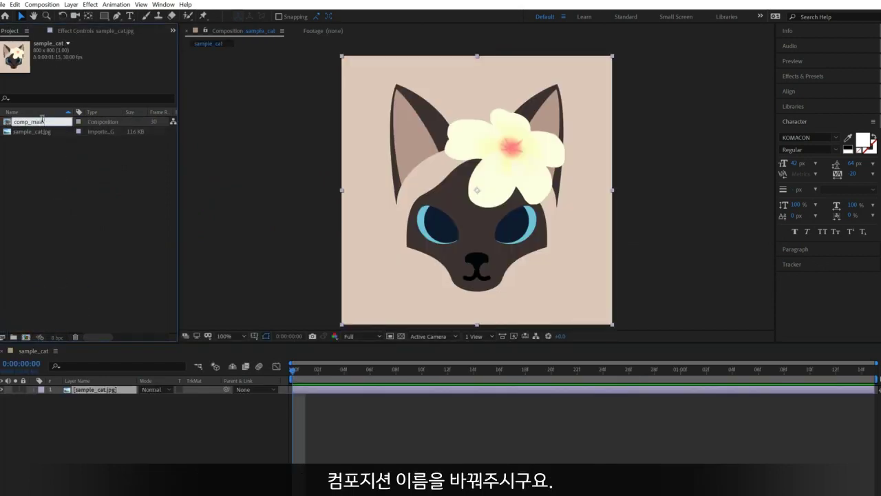
type("main")
key("Return")
- Duplicate the comp_main composition and name the copy face_sym
key("ctrl+d")
key("Return")
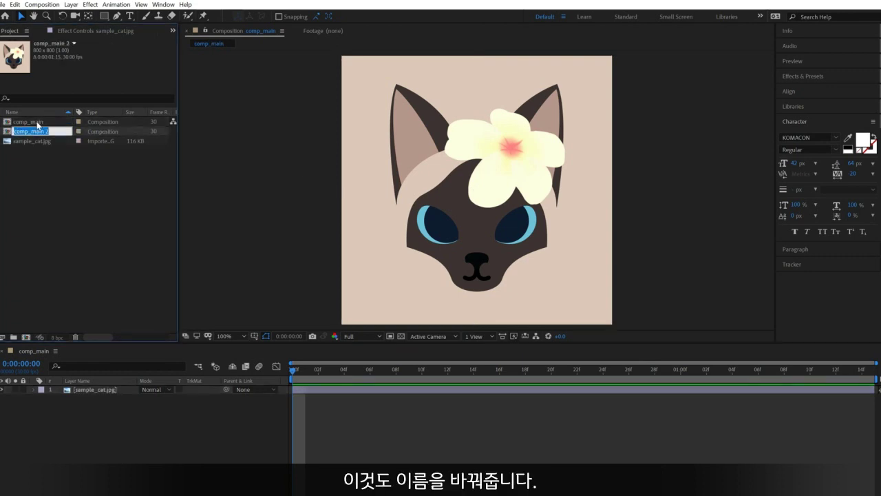
type("face_sum")
key("BackSpace")
key("BackSpace")
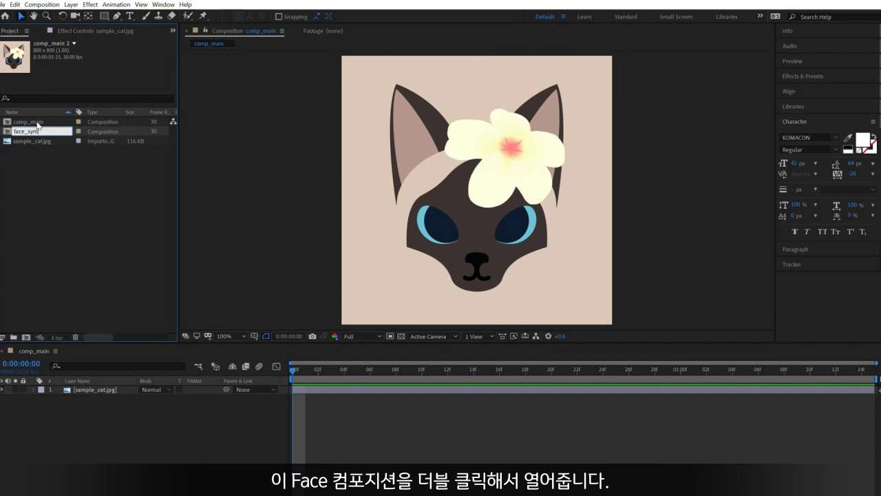
type("ym")
key("Return")
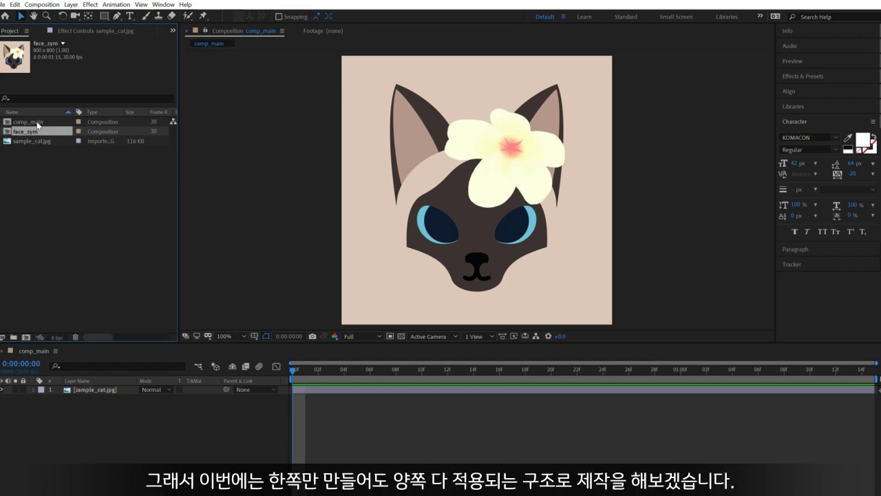
- Open the face_sym composition and set its width to 400 px in the composition settings
double_click(27, 130)
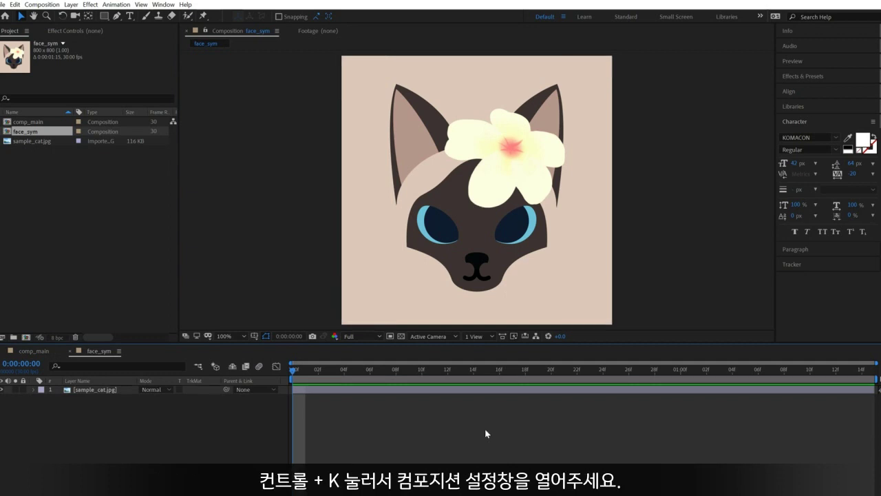
key("ctrl+k")
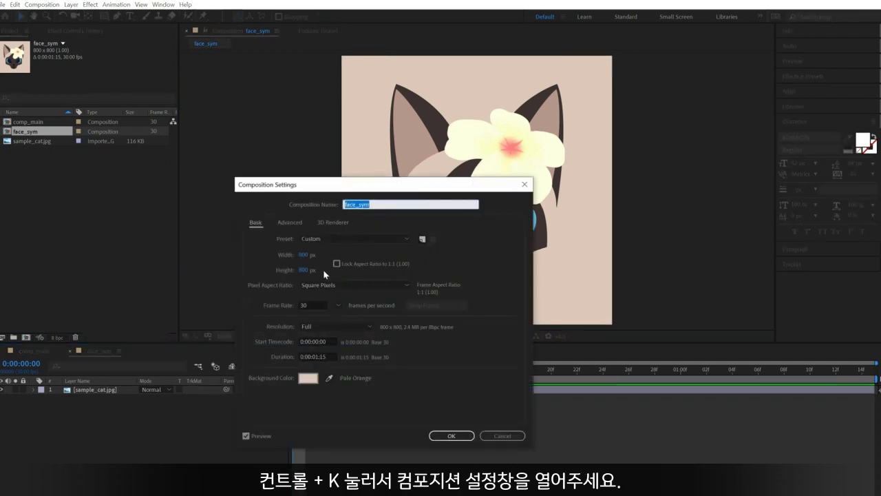
left_click(303, 255)
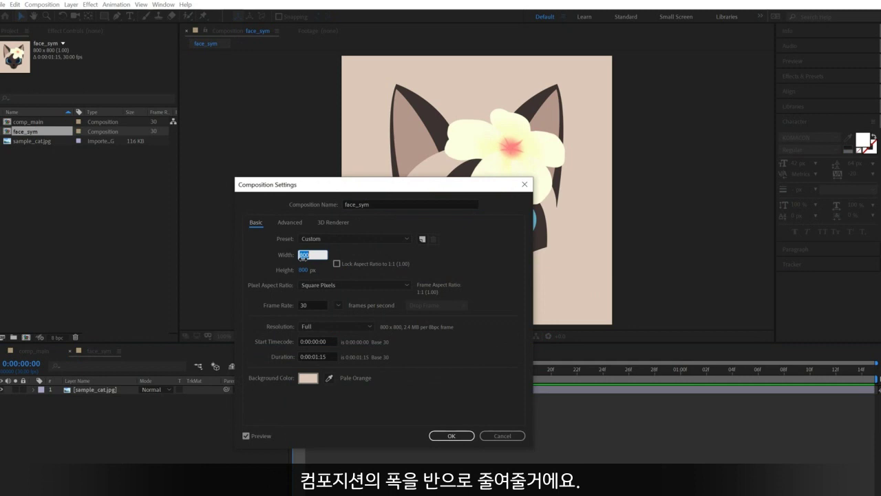
type("400")
key("Return")
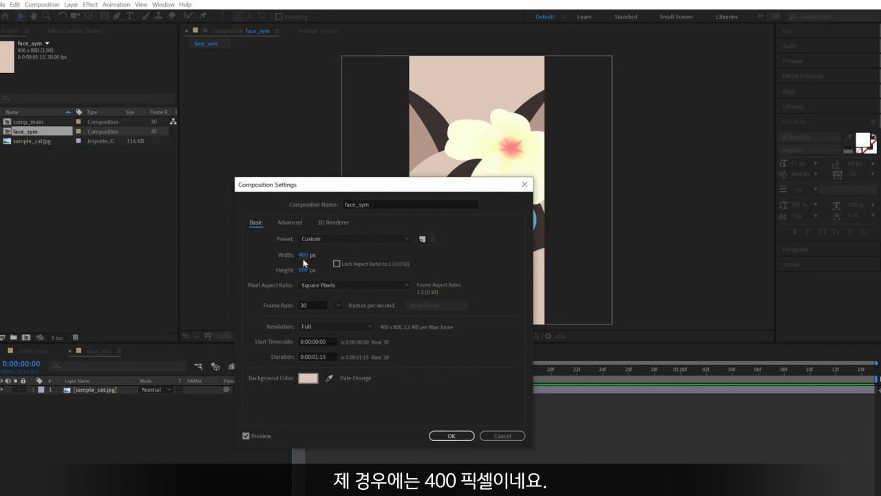
left_click(469, 223)
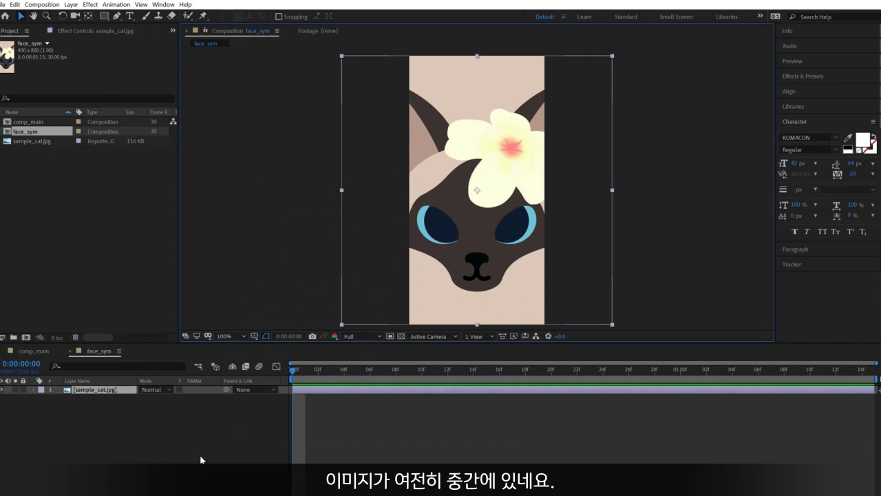
- Set the X position of the sample_cat.jpg layer to 400 so only the left half of the face fills the frame
key("p")
left_click(146, 398)
type("400")
key("Return")
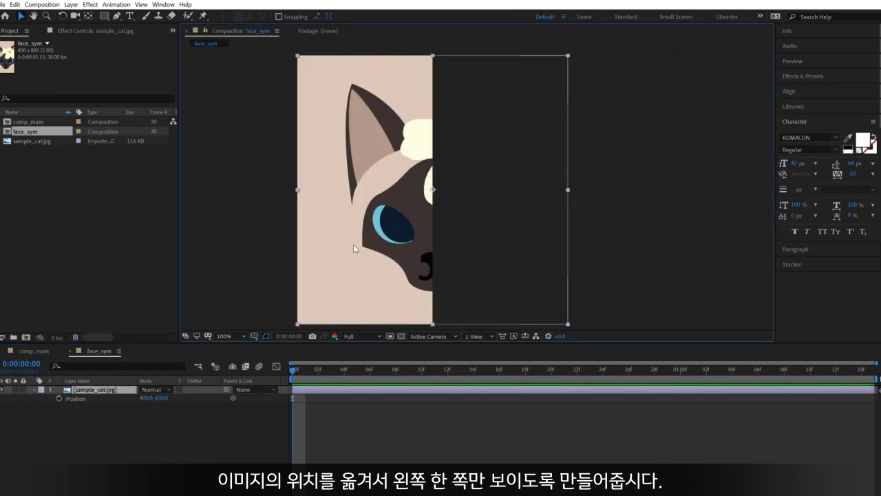
- Create a new composition from face_sym and rename it as face
left_click_drag(33, 133, 24, 335)
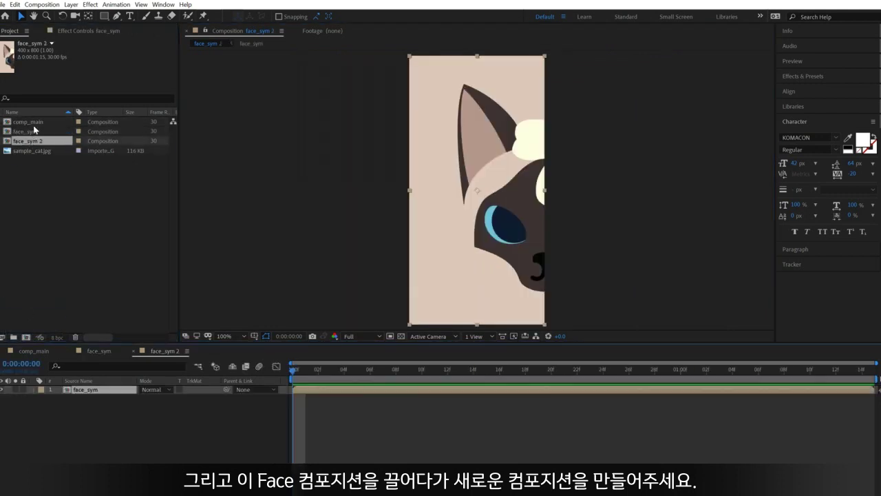
key("Return")
type("fac")
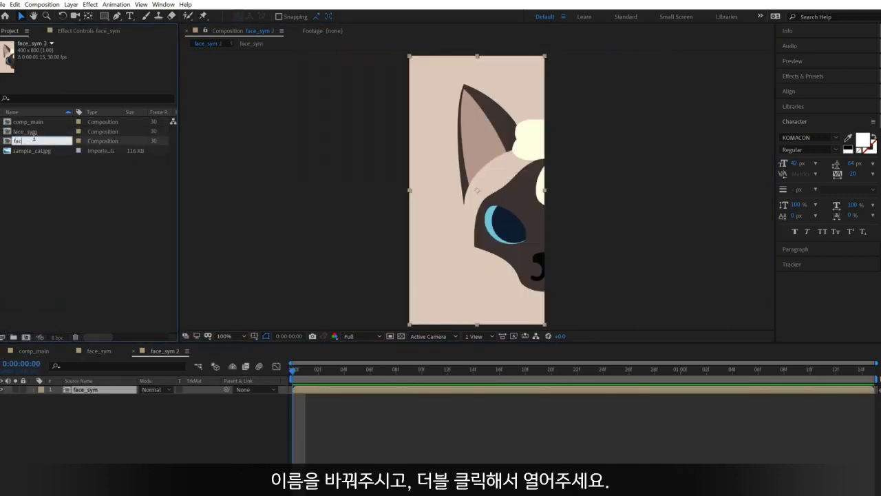
type("e")
key("Return")
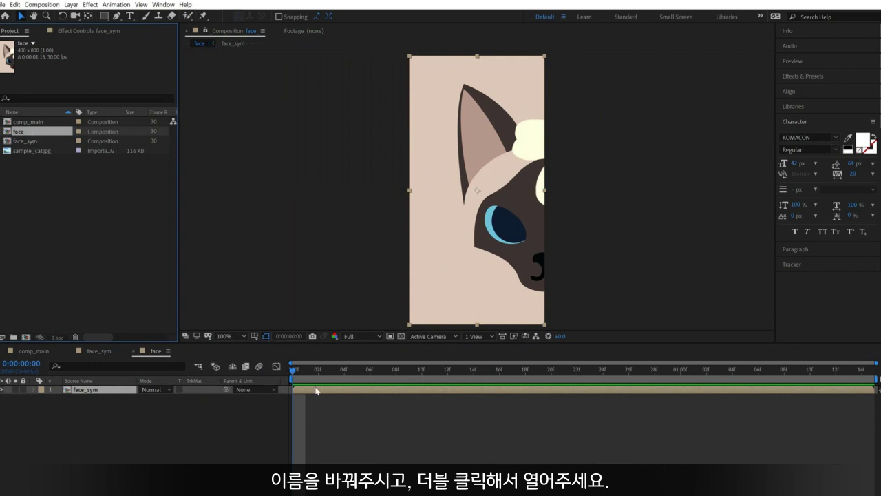
- Set the width of the face composition to 800 px
key("ctrl+k")
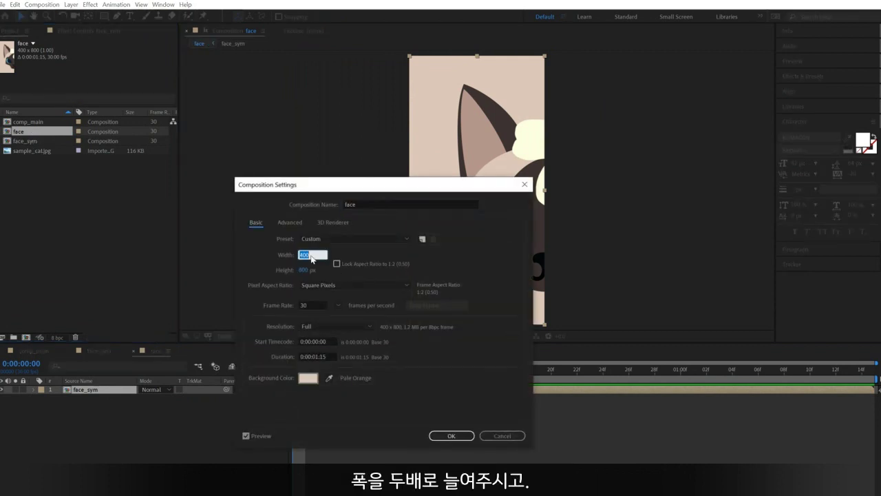
left_click(305, 255)
type("800")
key("Return")
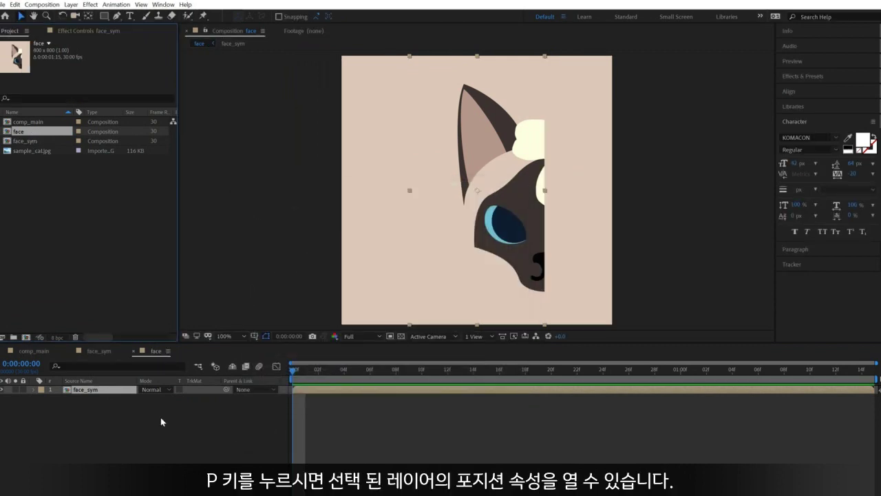
- Set the X position of the face_sym layer in the face composition to 200
left_click(107, 391)
key("p")
left_click(145, 397)
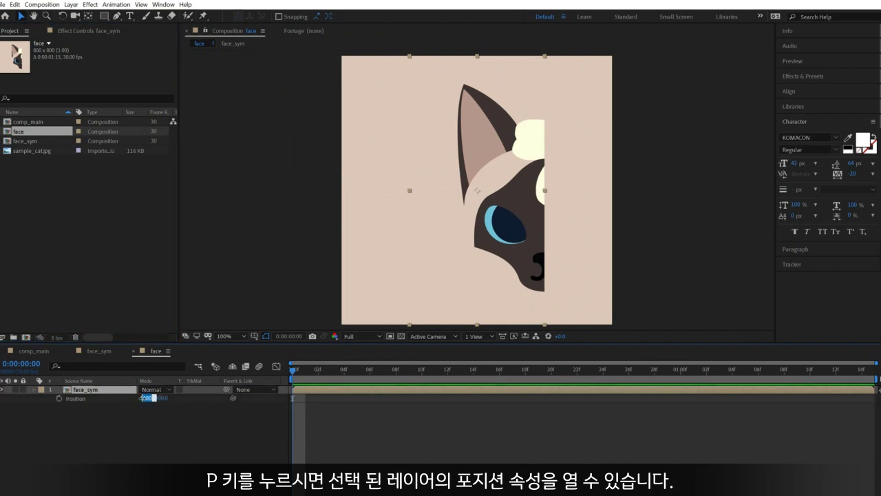
type("200")
key("Return")
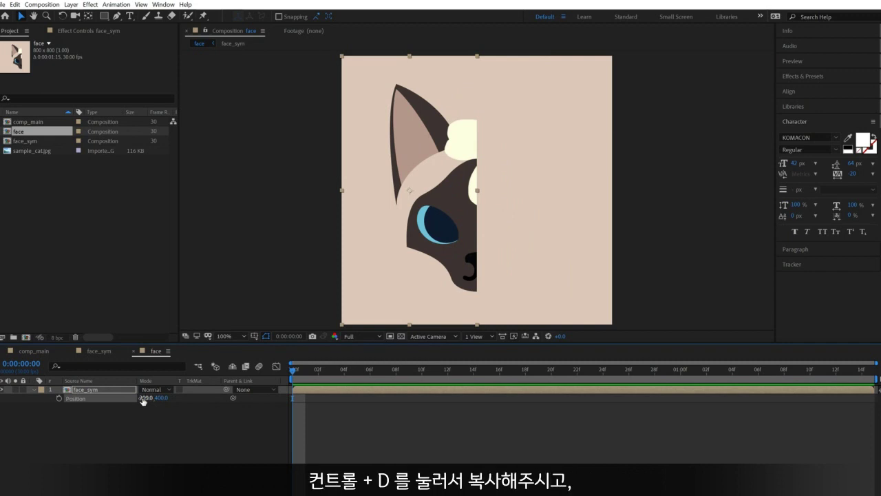
- Duplicate the face_sym layer and set the copy's X position to 600
key("ctrl+d")
key("p")
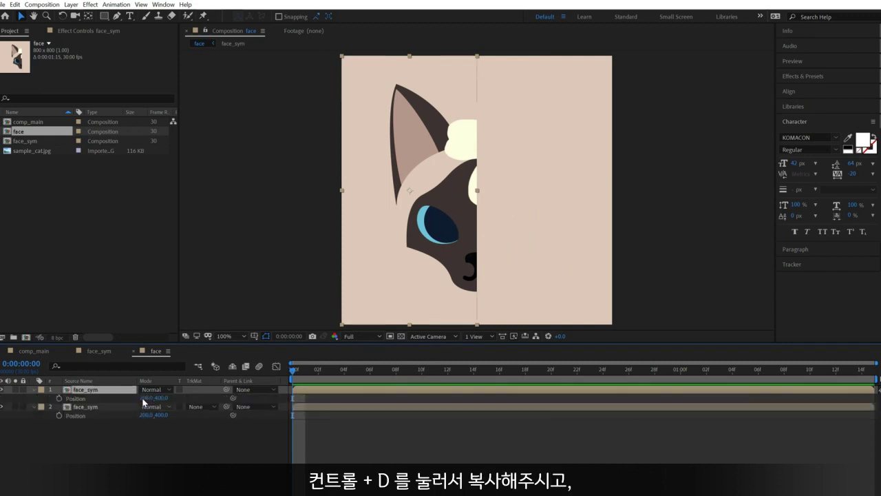
left_click(144, 398)
type("600")
key("Return")
- Unlink the scale proportions of the upper face_sym layer and set its X scale to -100% to mirror it
key("s")
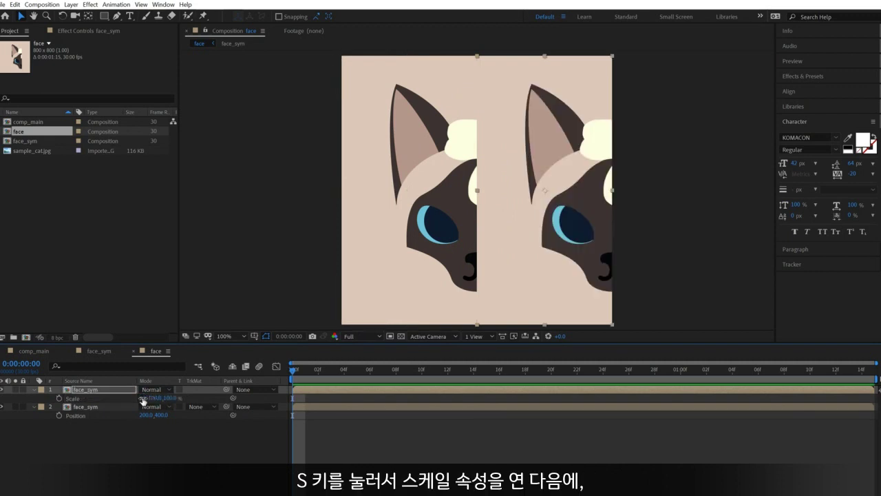
left_click(142, 399)
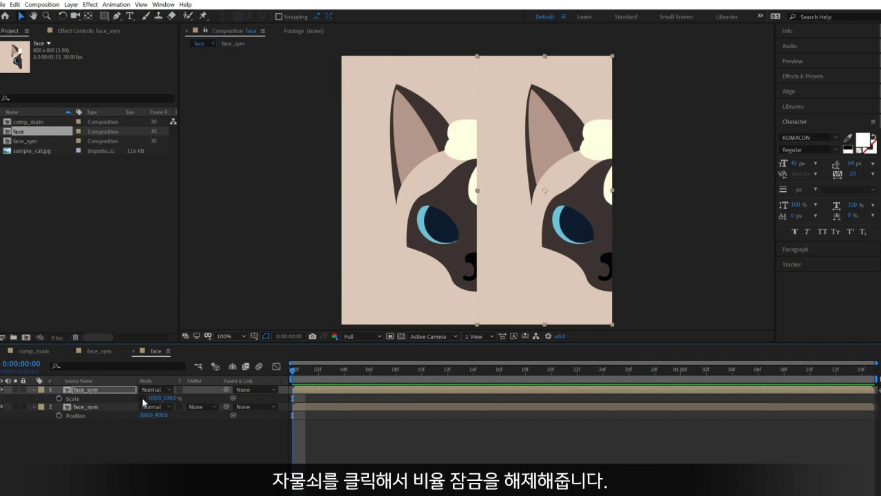
left_click(155, 398)
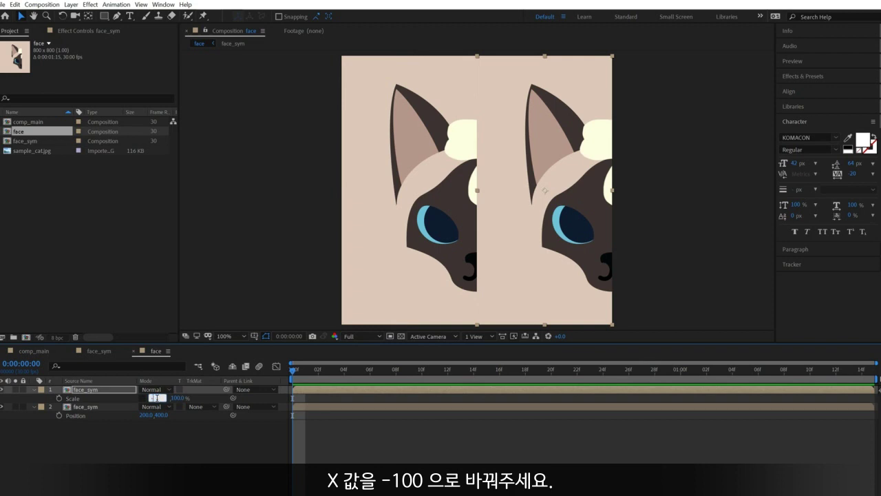
key("Return")
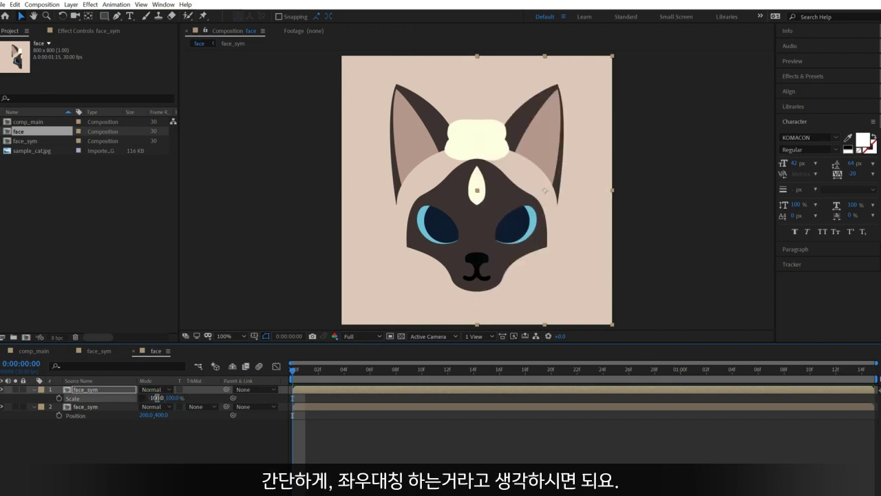
left_click(390, 452)
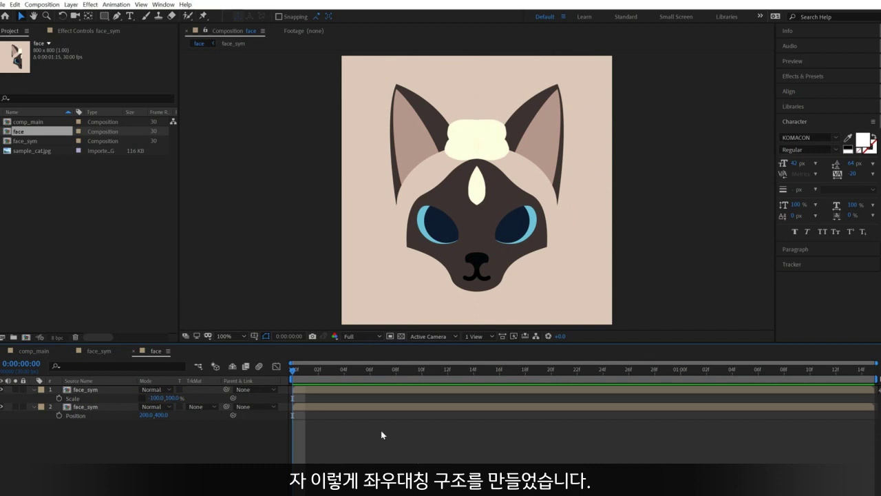
- Switch to the face_sym composition and open a new composition viewer beside the existing one
left_click(96, 351)
left_click(479, 444)
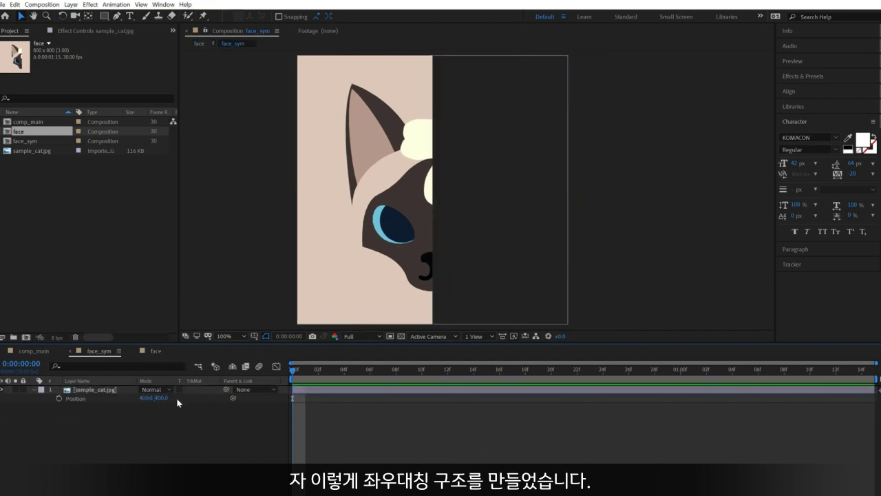
left_click(102, 391)
left_click(390, 399)
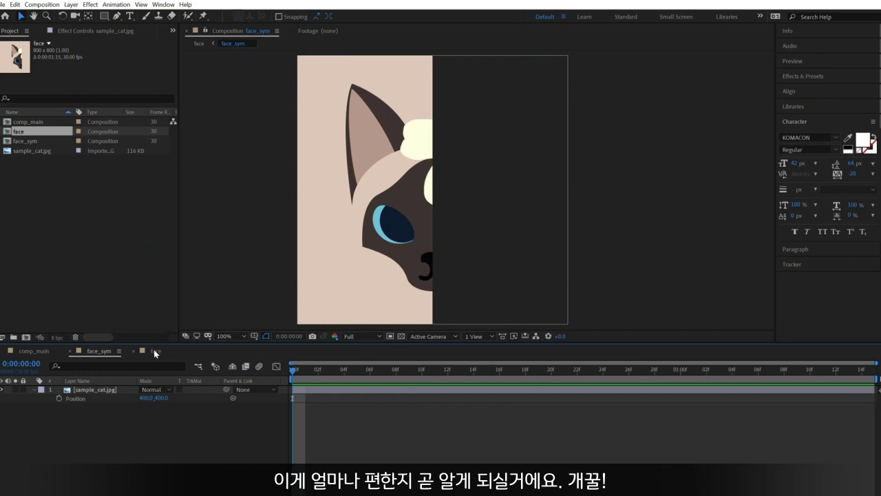
left_click(257, 31)
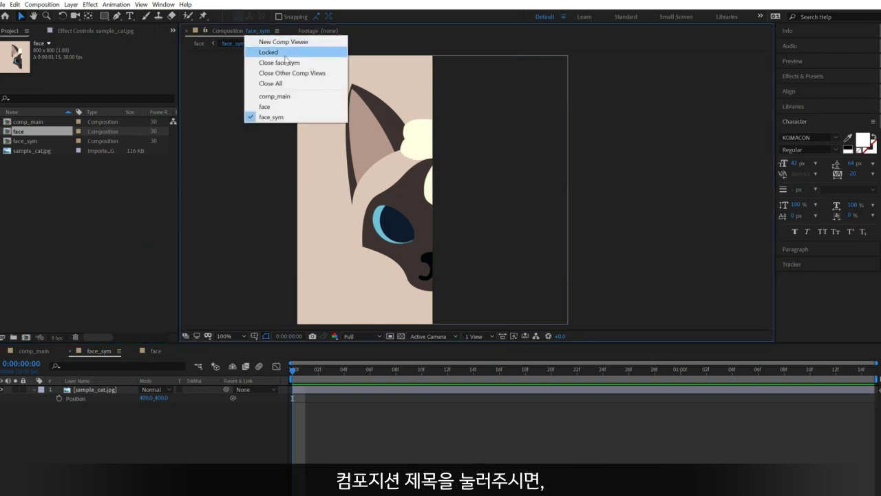
left_click(279, 42)
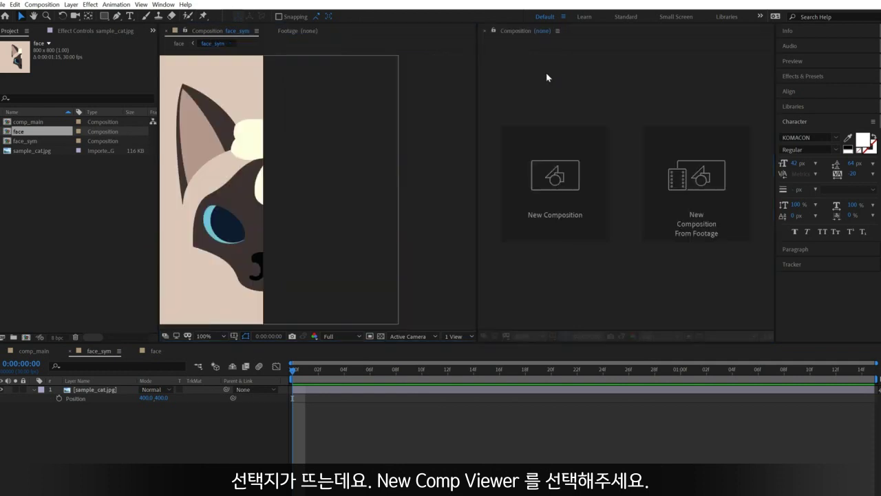
- Widen the original composition viewer, narrow the new one, and reposition the half face within the new viewer
left_click_drag(474, 116, 522, 117)
key("h")
left_click_drag(606, 136, 710, 133)
key("v")
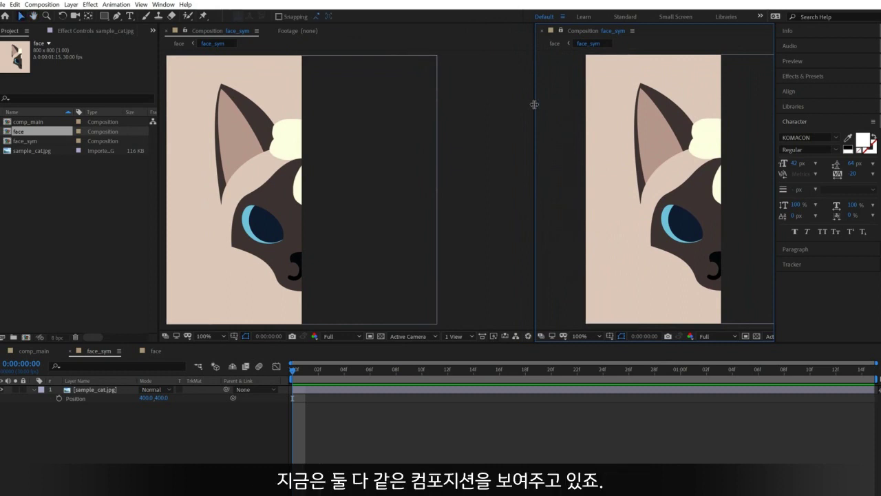
left_click_drag(534, 104, 569, 107)
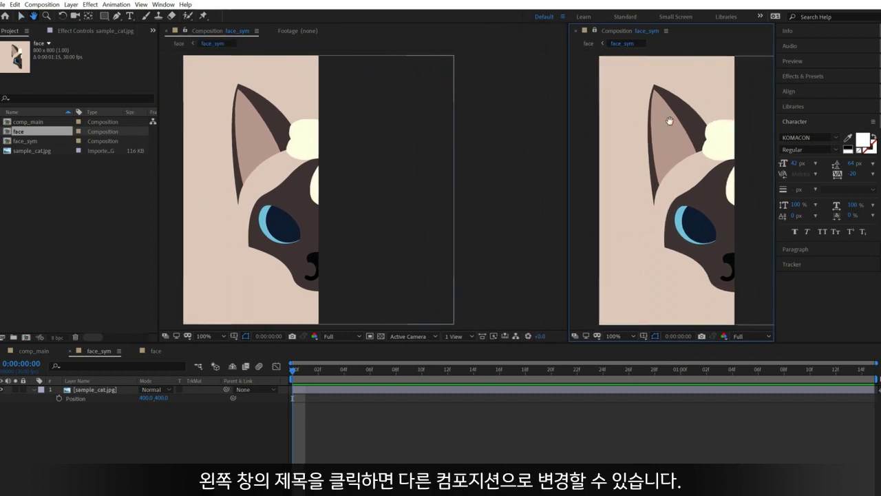
key("v")
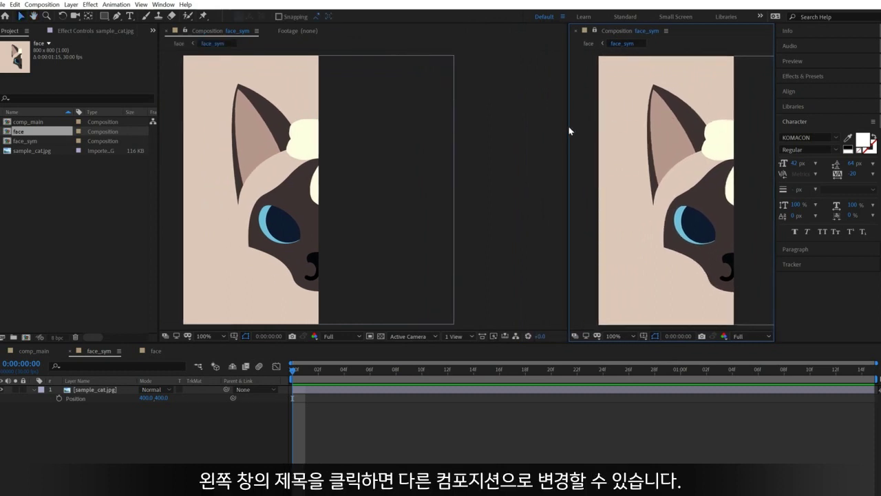
left_click_drag(570, 127, 588, 127)
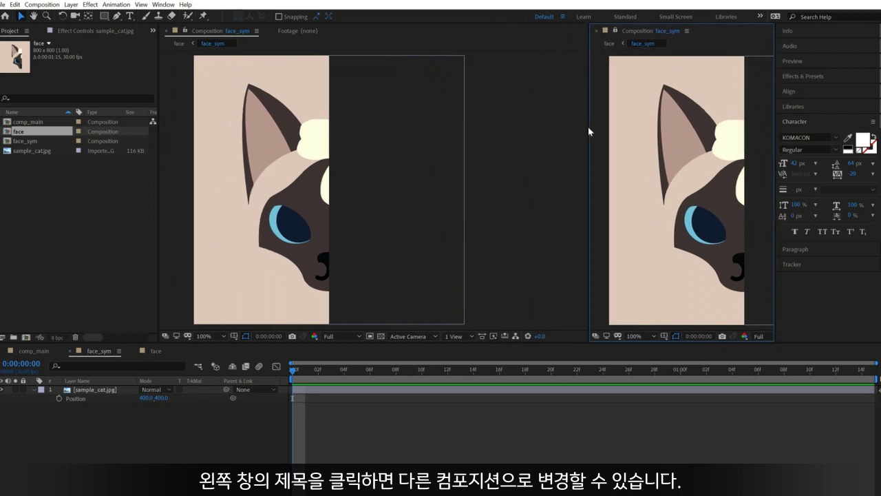
- Show the face composition in the second viewer and widen that viewer to fit the whole mirrored face
left_click(664, 31)
left_click(678, 106)
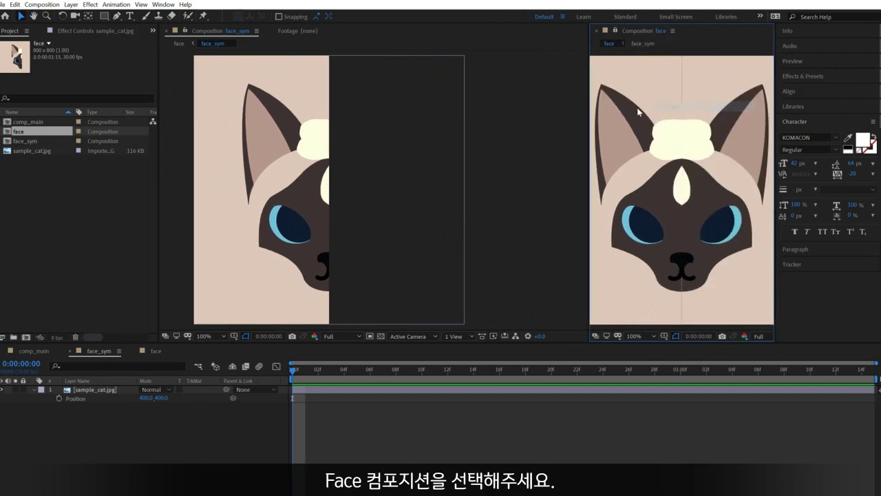
left_click_drag(588, 112, 550, 110)
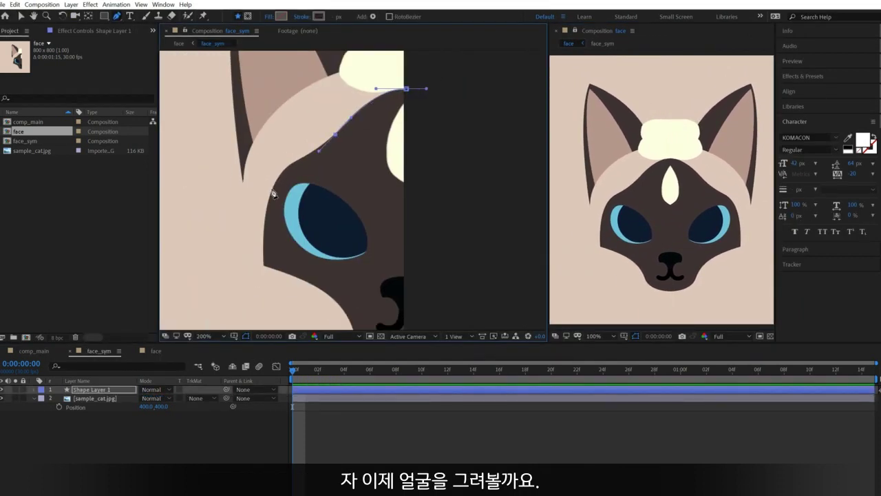
- Continue tracing the dark face patch with the Pen tool around the cheek and jaw to the chin, adjusting the curve handles
left_click_drag(272, 190, 264, 219)
left_click_drag(264, 266, 292, 272)
left_click_drag(385, 229, 425, 118)
left_click_drag(374, 189, 386, 202)
left_click(416, 239)
key("ctrl+z")
left_click_drag(443, 243, 397, 243)
left_click_drag(374, 189, 395, 219, "ctrl")
left_click(396, 243, "ctrl")
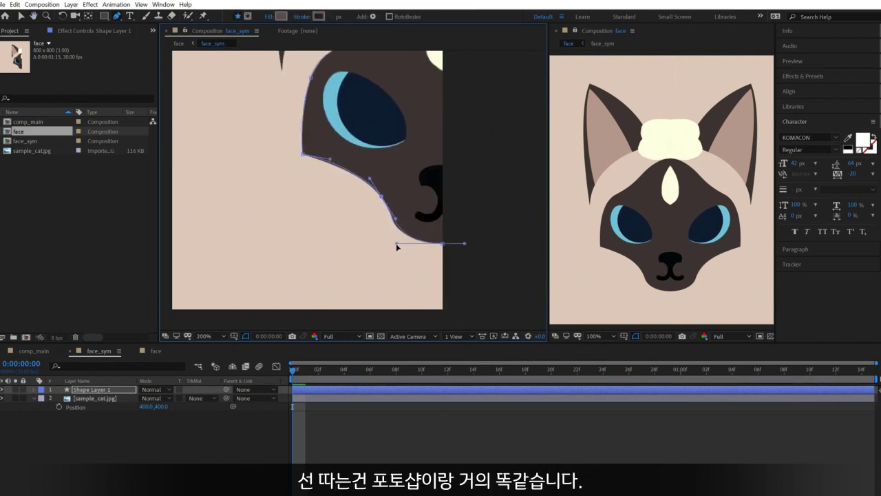
- Close the face path just beyond the half face's centre edge and adjust its curve handles
left_click_drag(354, 92, 324, 152)
left_click_drag(351, 108, 349, 180)
left_click_drag(391, 108, 379, 108, "ctrl")
left_click_drag(386, 221, 363, 136)
left_click(388, 292)
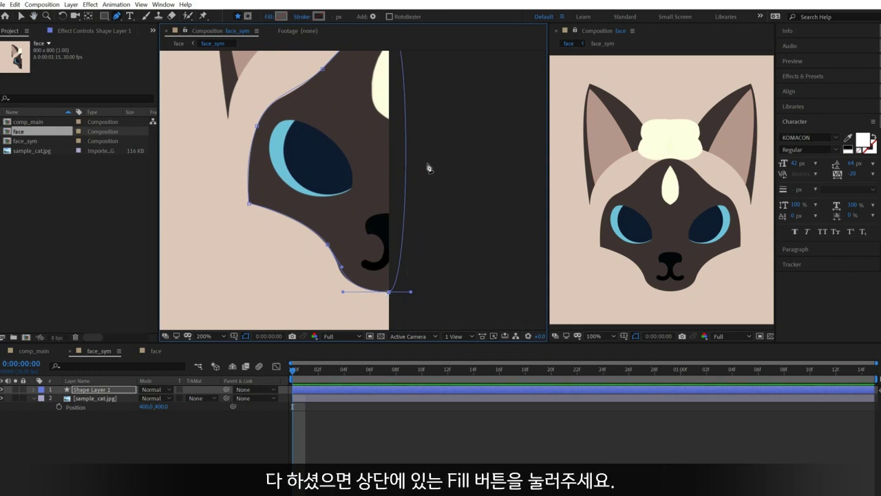
- Fill the face shape with the dark brown sampled from the cat's face in the reference
left_click(281, 17)
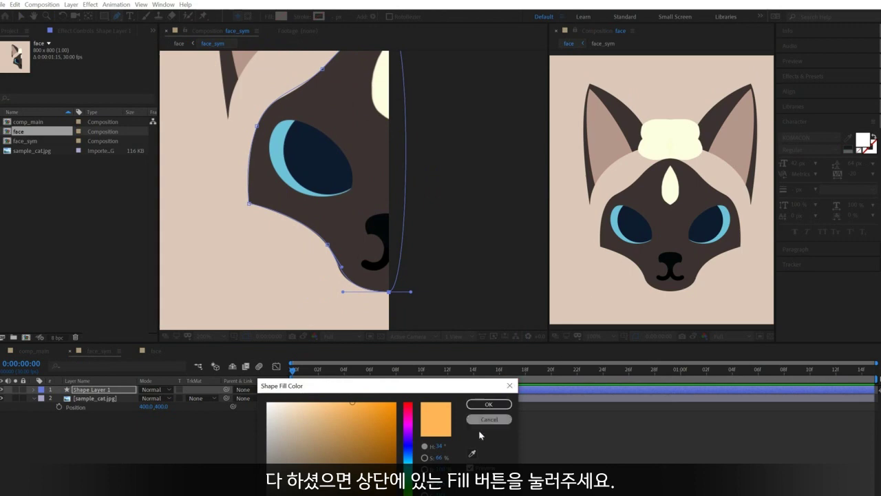
left_click(472, 453)
left_click(646, 183)
left_click(489, 404)
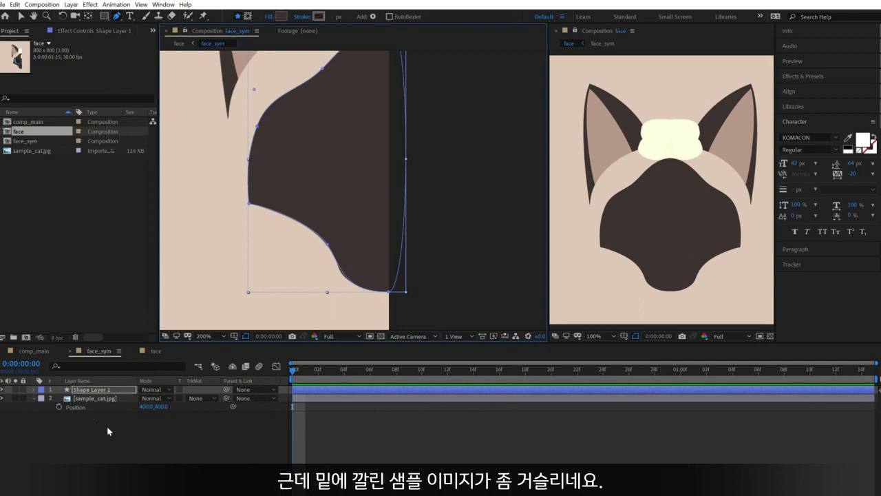
- Turn the sample_cat.jpg layer into a guide layer
key("v")
left_click(87, 400)
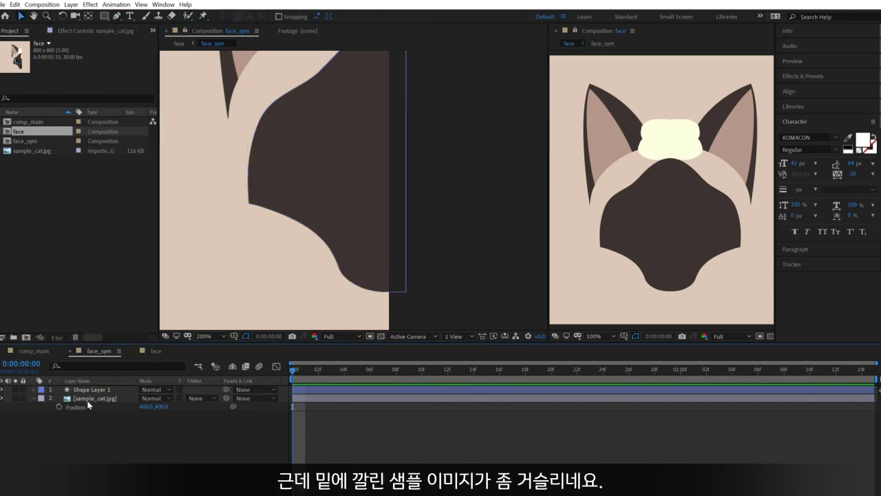
right_click(90, 398)
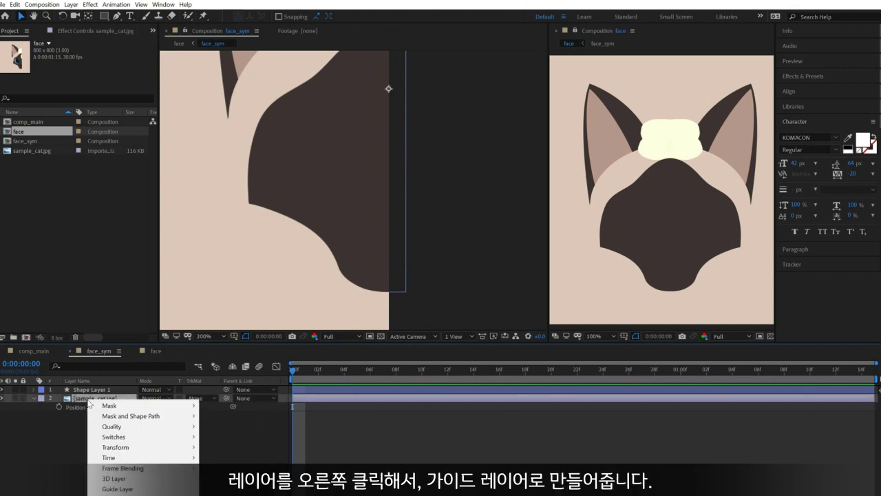
left_click(117, 480)
left_click(486, 442)
- Refine the forehead curve of the face shape by slightly moving its path points
key("space")
left_click_drag(403, 103, 417, 198)
left_click(417, 197)
key("g")
left_click_drag(373, 178, 372, 174)
left_click_drag(342, 216, 339, 220)
left_click(344, 441)
- Round out the cheek of the face shape by adjusting the path around the cheek corner
key("space")
left_click_drag(338, 257, 337, 185)
left_click(93, 397)
left_click(93, 390)
key("g")
left_click_drag(285, 258, 284, 258)
left_click_drag(291, 181, 289, 182)
key("v")
left_click(337, 434)
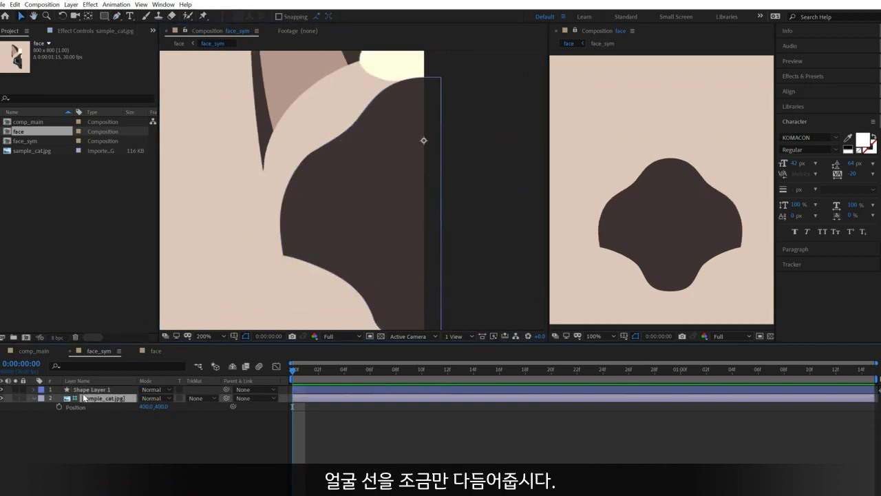
- Rename the face shape layer as face_base
left_click(89, 390)
key("Return")
type("f")
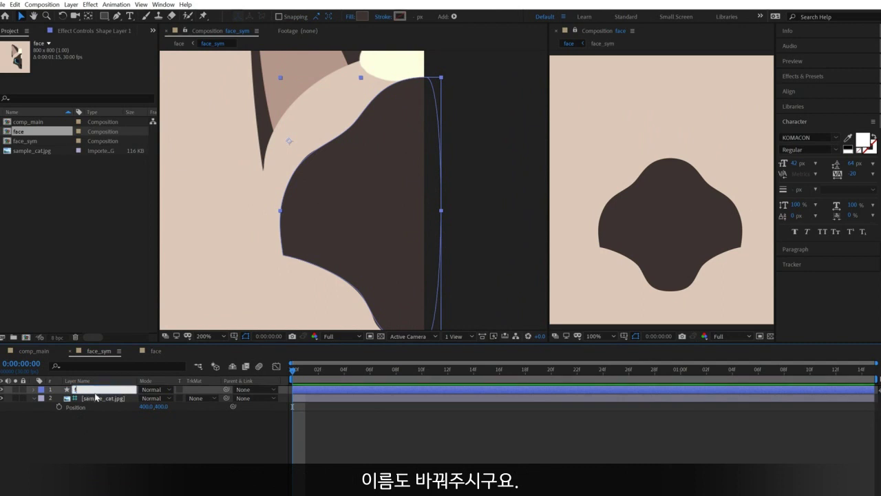
type("ace_base")
key("Return")
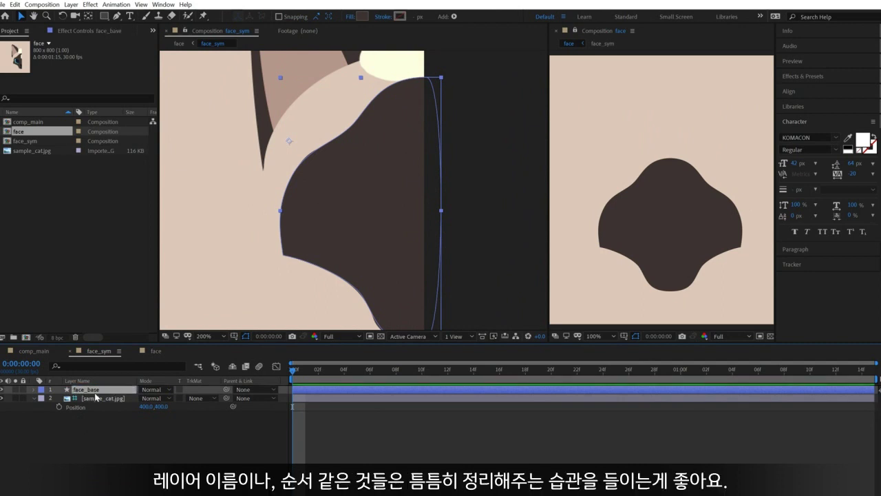
- Hide the face_base layer and start tracing the reference eye's outline with the Pen tool on a new shape layer
left_click(2, 390)
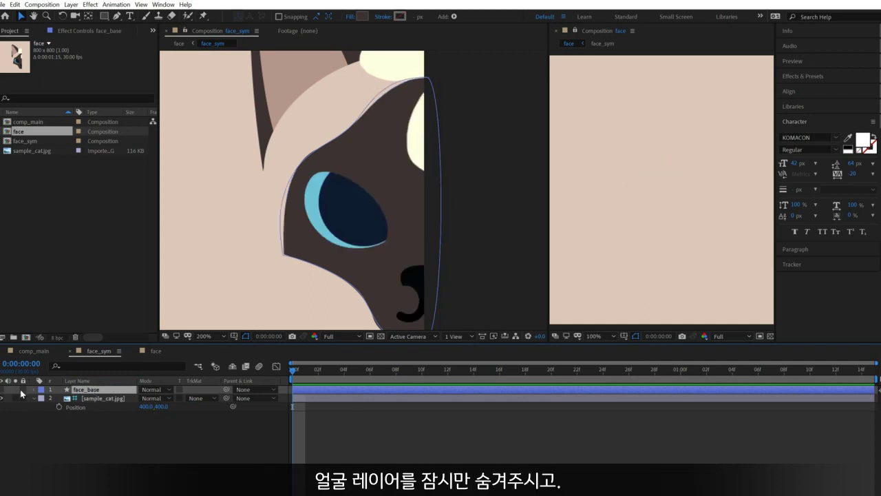
key("F2")
scroll(331, 145, "up", 1)
key("g")
left_click_drag(283, 140, 283, 118)
left_click_drag(274, 141, 305, 100)
left_click_drag(420, 271, 455, 244)
- Turn off the new shape's fill and complete the closed eye outline, fitting its curve handles to the reference
left_click(268, 17)
left_click(481, 287)
left_click(519, 345)
left_click_drag(241, 182, 209, 223)
left_click_drag(384, 298, 325, 320)
left_click(420, 268)
left_click_drag(374, 179, 387, 174)
left_click_drag(441, 256, 432, 261)
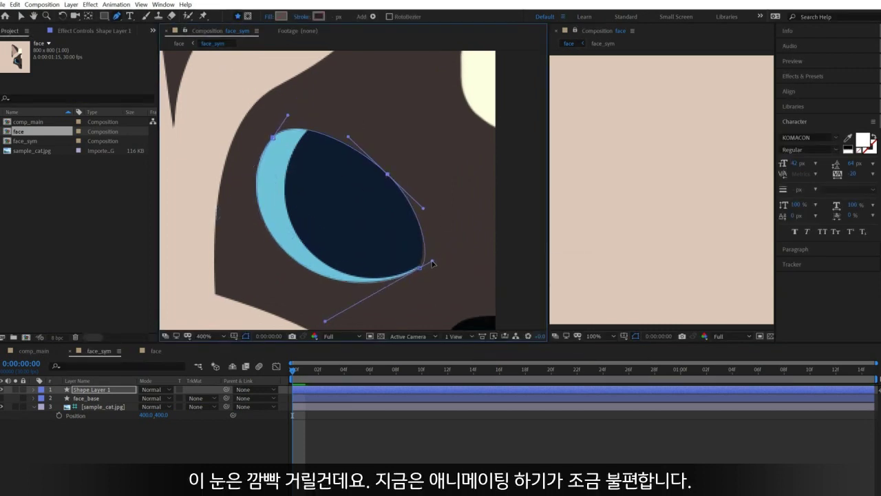
- Rename the eye shape layer as eye_hole
left_click(93, 389)
key("Return")
type("eye_hole")
key("Return")
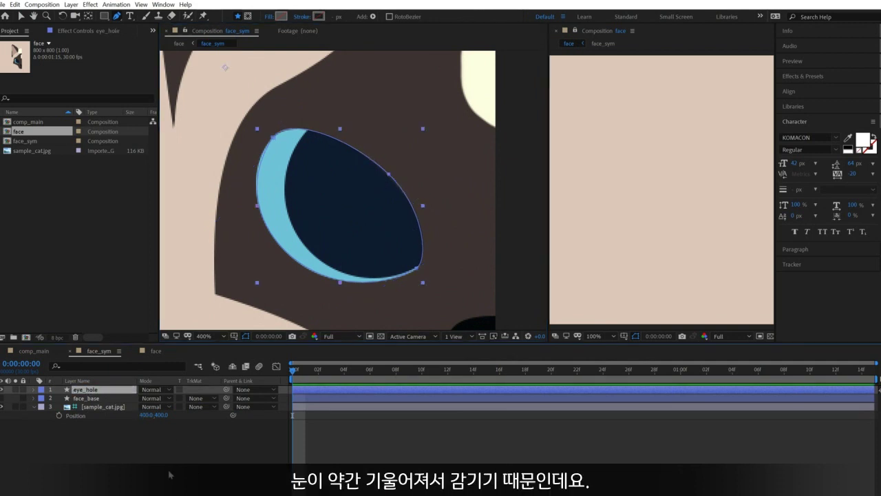
left_click(162, 471)
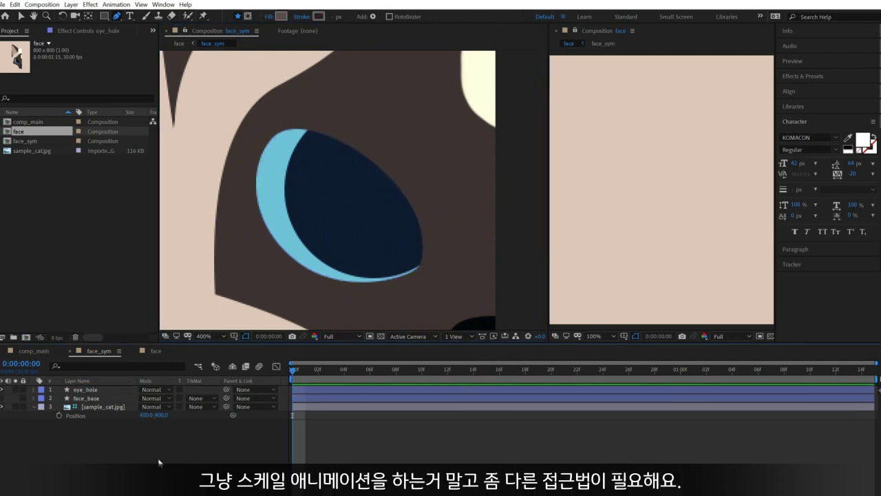
- Move the eye_hole layer's anchor point to the centre of the eye
left_click(116, 389)
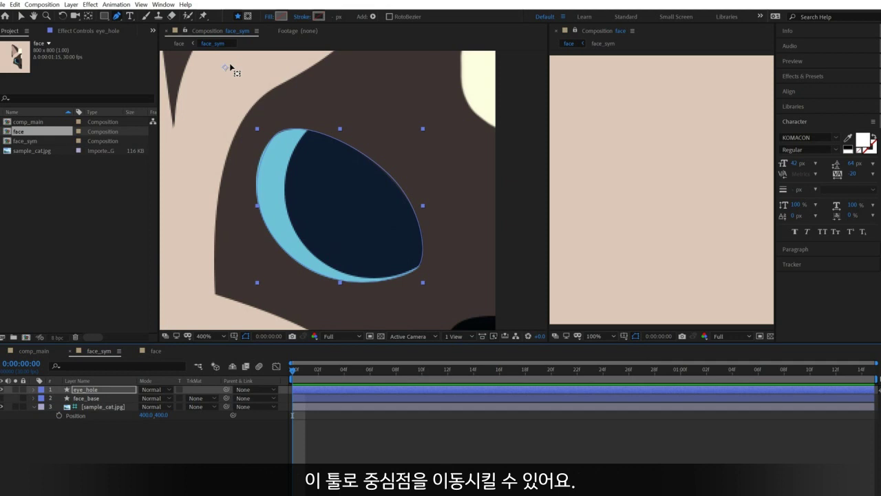
key("y")
left_click_drag(226, 67, 344, 200)
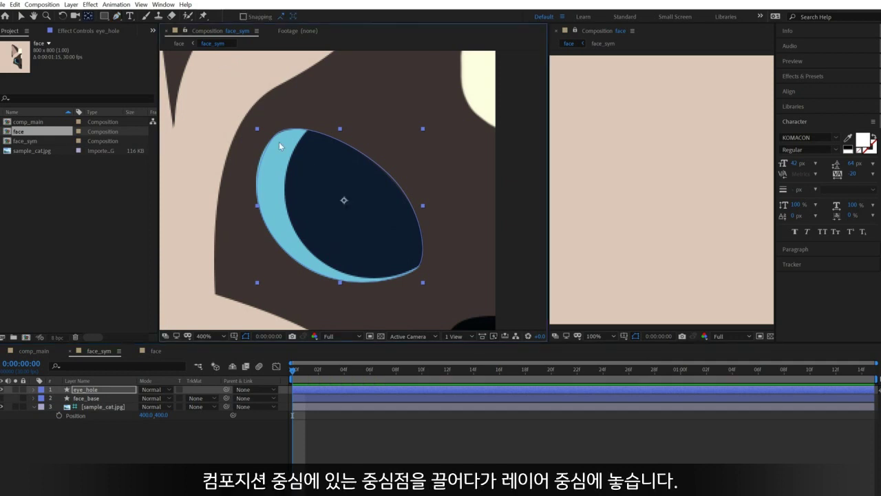
left_click_drag(344, 201, 345, 203)
- Rotate the eye_hole layer counterclockwise until the slanted eye outline lies roughly horizontal
key("shift+KP_Subtract")
key("shift+KP_Subtract")
key("shift+KP_Subtract")
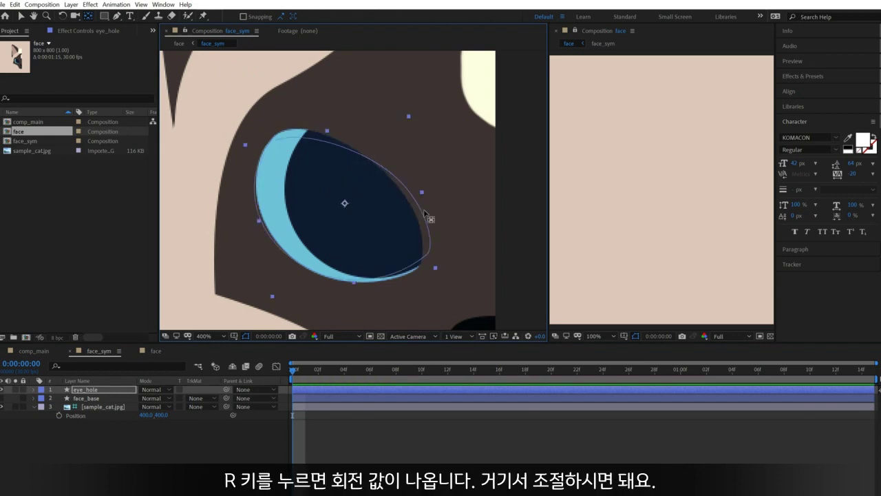
key("shift+KP_Subtract")
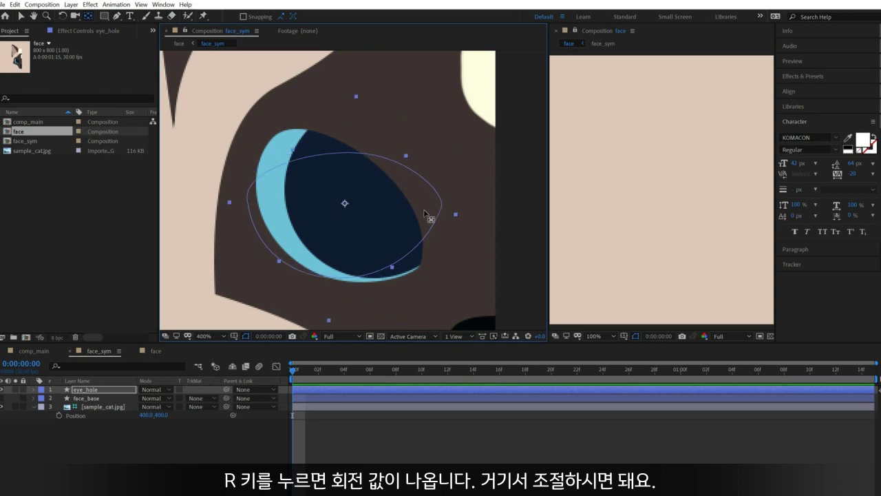
left_click(164, 444)
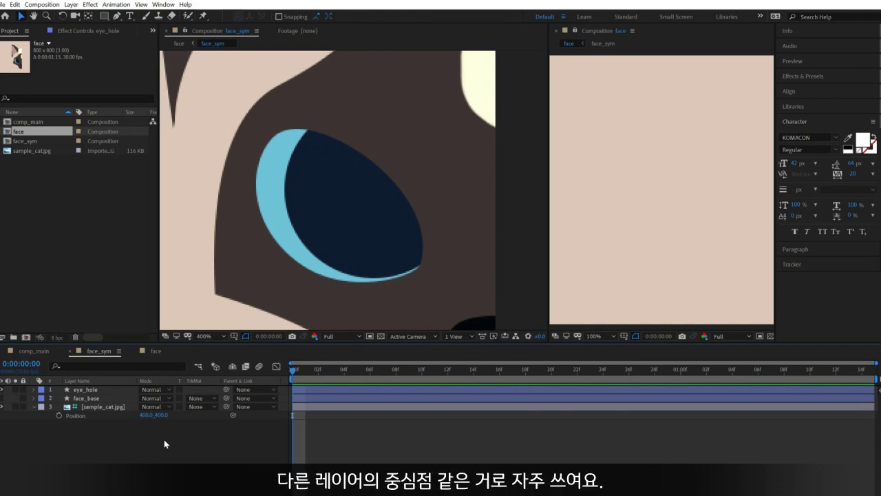
- Add a null object to the face_sym composition and rename it as eye_hole_pivot
right_click(134, 422)
mouse_move(141, 427)
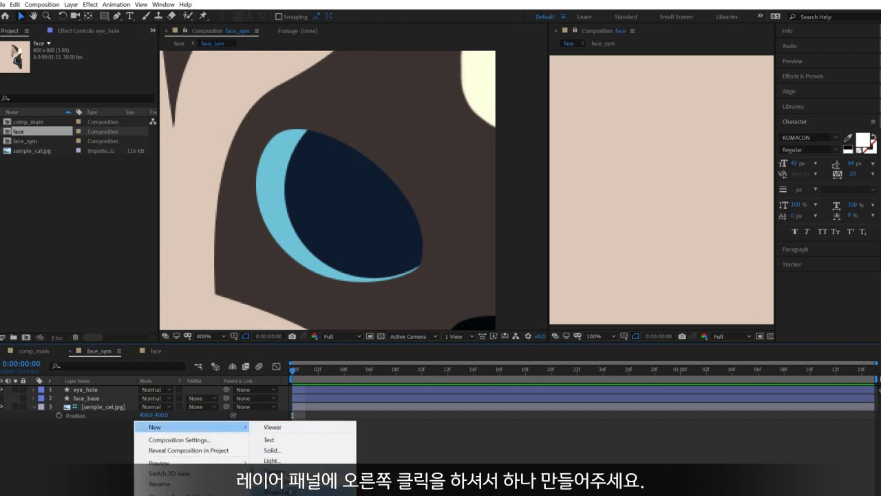
left_click(276, 481)
key("Return")
type("ey")
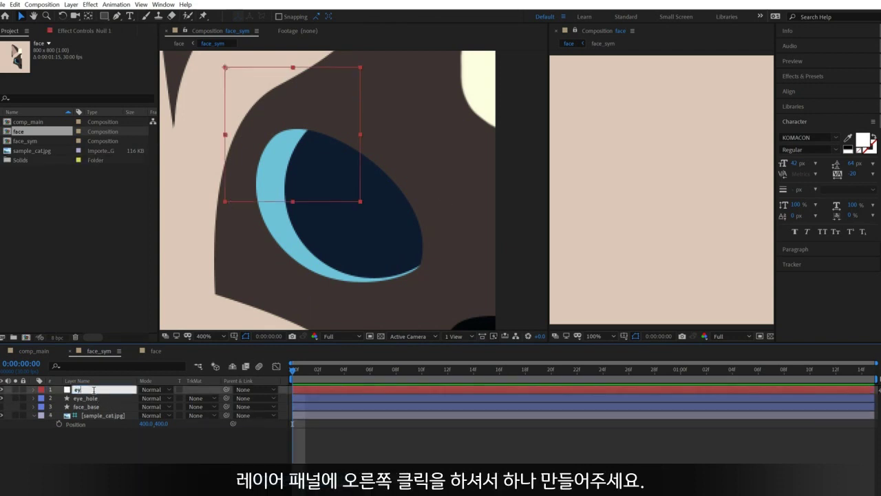
type("e_hole_pivot")
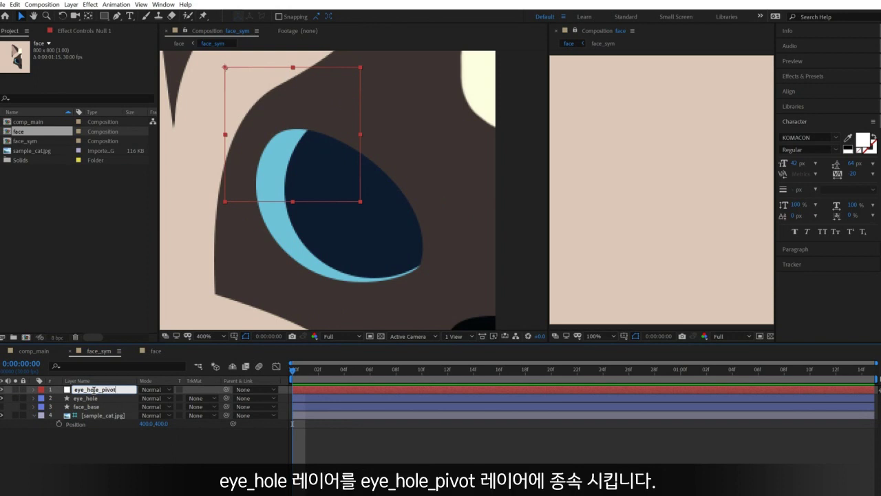
key("Return")
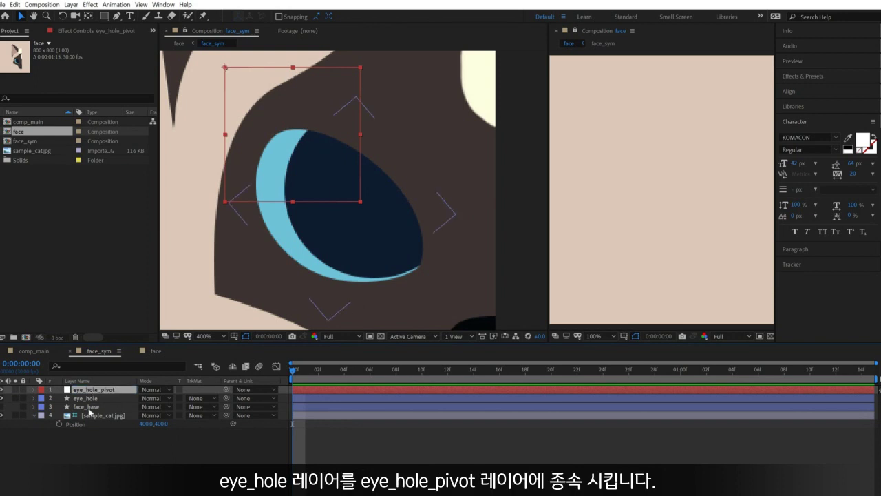
- Fill the eye_hole shape with a bright orange-red
left_click(300, 73)
left_click(361, 16)
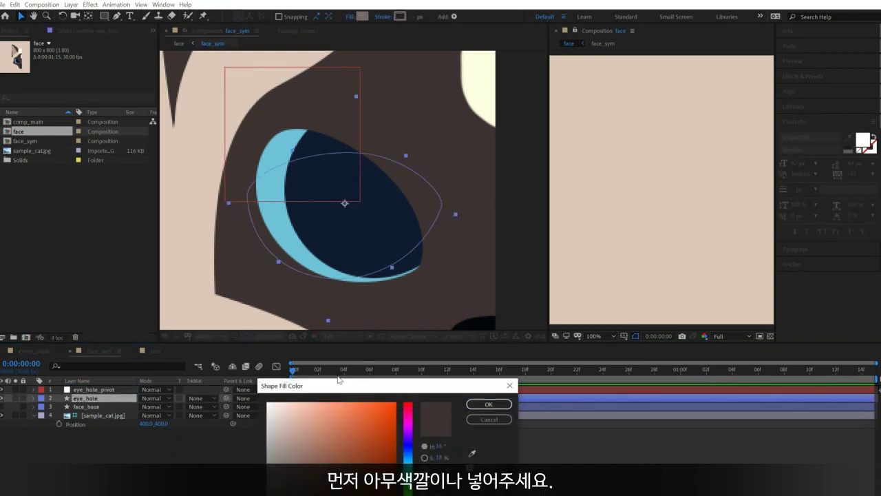
left_click(395, 405)
left_click(487, 405)
left_click(428, 469)
- Move the eye_hole_pivot null near the centre of the eye and fine-tune the eye_hole shape's rotation and position
left_click_drag(281, 90, 386, 240)
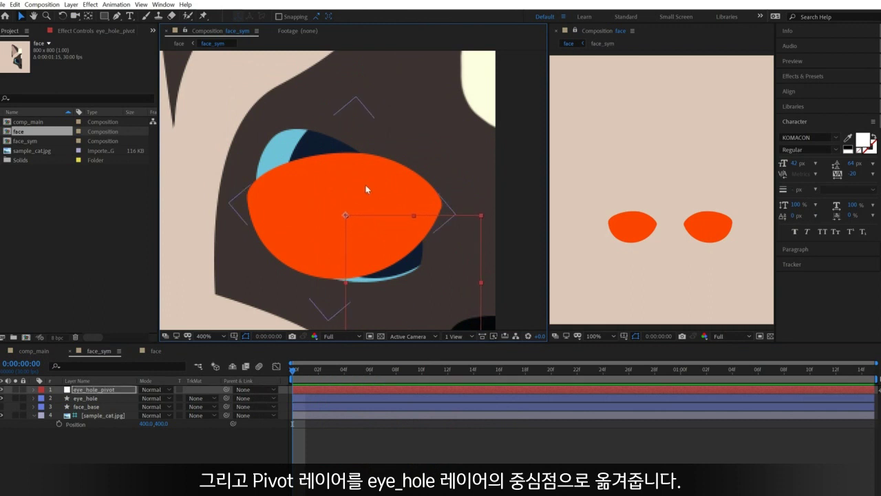
left_click(382, 185)
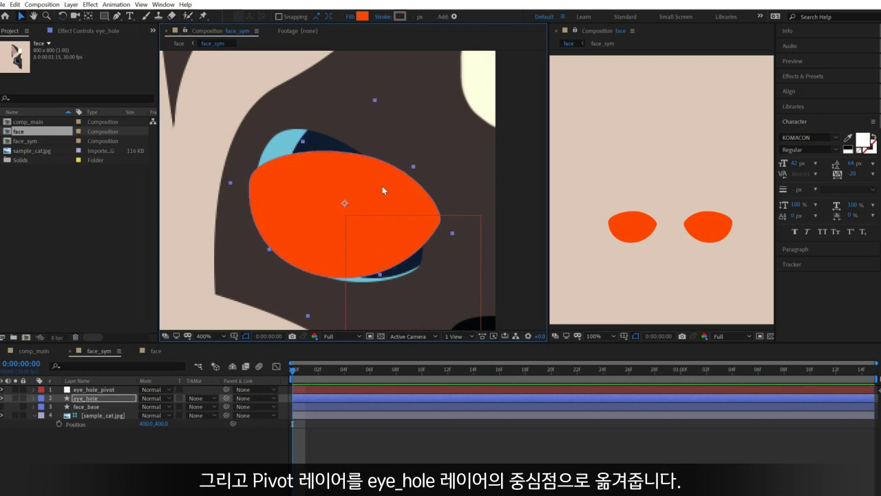
left_click_drag(382, 185, 384, 187)
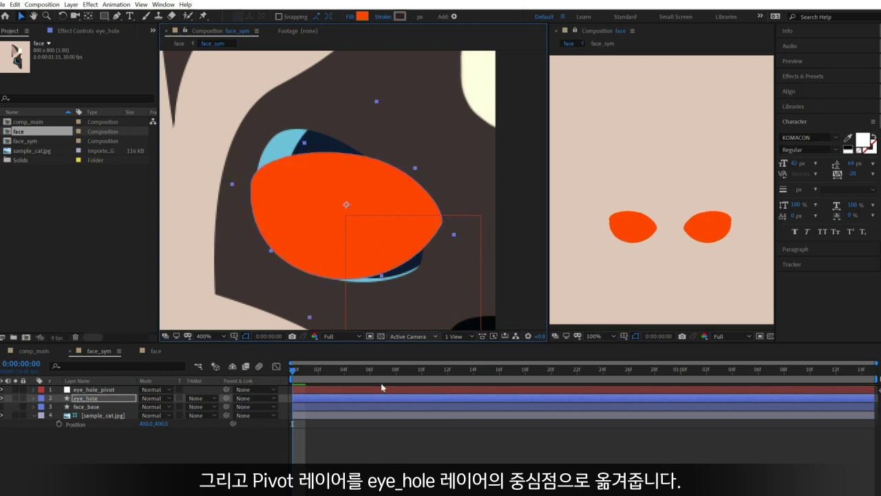
- Parent the eye_hole layer to eye_hole_pivot
left_click(128, 439)
left_click(112, 398)
left_click_drag(226, 397, 118, 394)
- Try changing the scale of the eye_hole_pivot layer and undo the change
left_click(120, 391)
key("s")
left_click(144, 398)
key("ctrl+z")
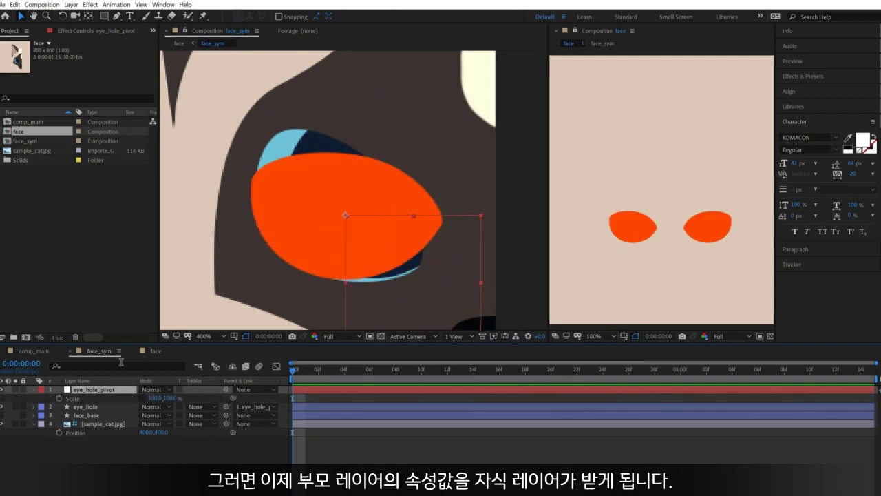
- Rotate eye_hole_pivot clockwise and nudge it until the orange eye shape covers the slanted reference eye
key("shift+KP_Add")
key("shift+KP_Add")
key("shift+KP_Add")
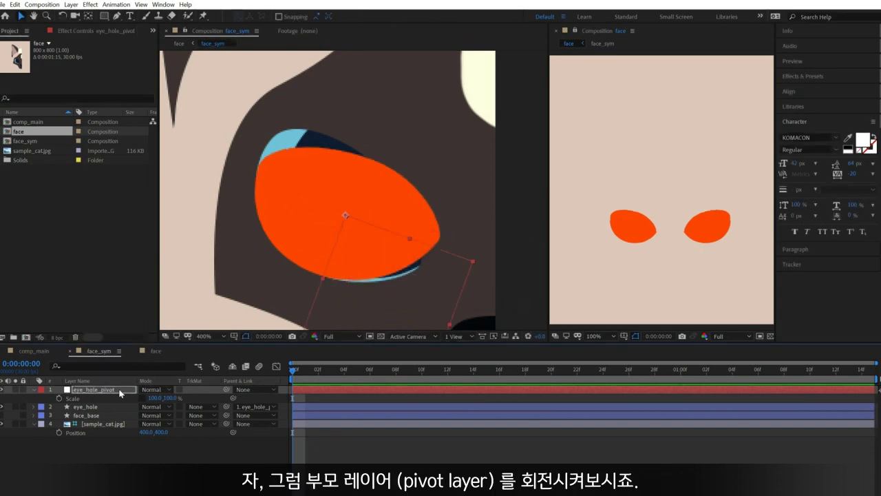
left_click(415, 307)
left_click_drag(416, 307, 413, 304)
left_click(142, 473)
- Collapse the open properties of the eye_hole_pivot and eye_hole layers
left_click(98, 391)
left_click(93, 407, "shift")
key("u")
left_click(139, 488)
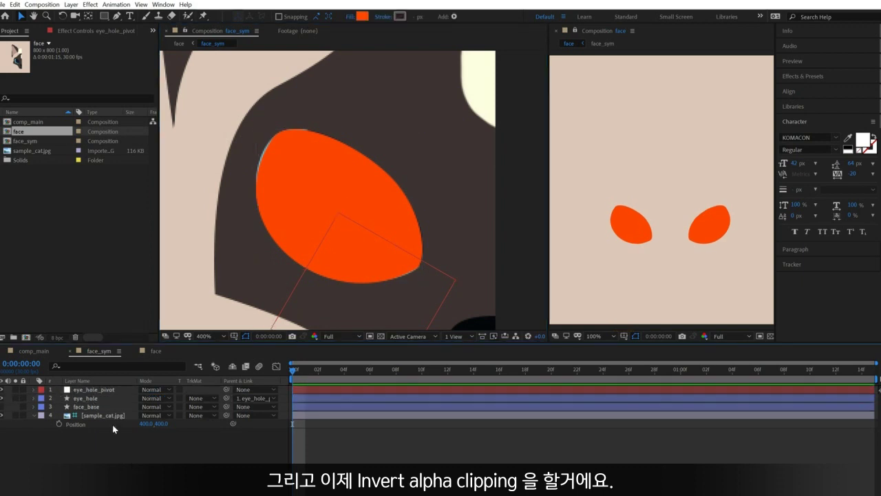
- Set face_base's track matte to Alpha Inverted Matte "eye_hole" and make face_base visible again
left_click(115, 406)
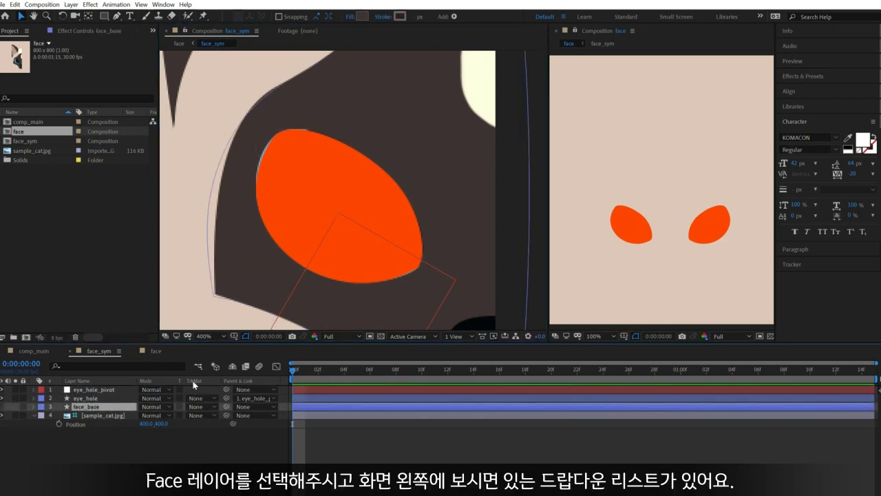
left_click(195, 407)
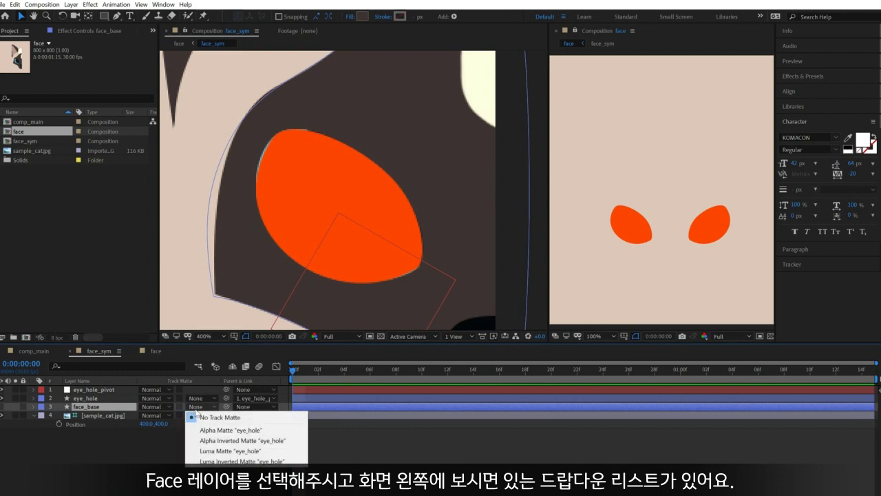
left_click(253, 440)
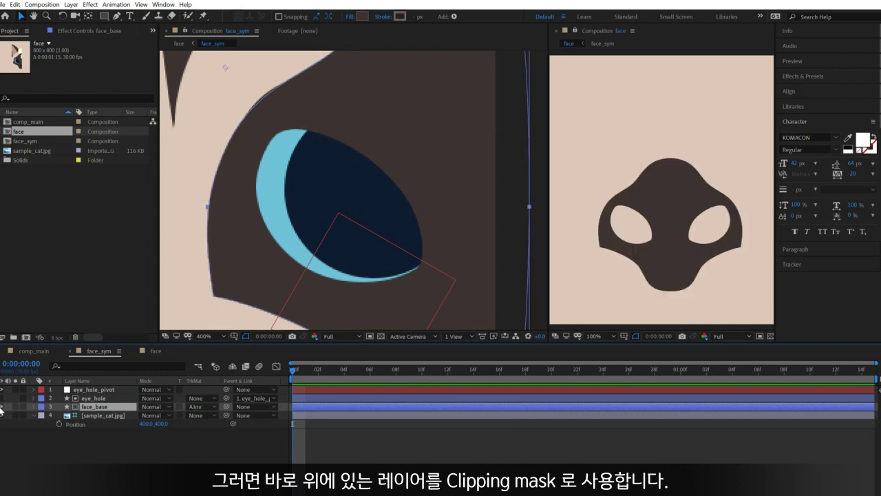
left_click(370, 437)
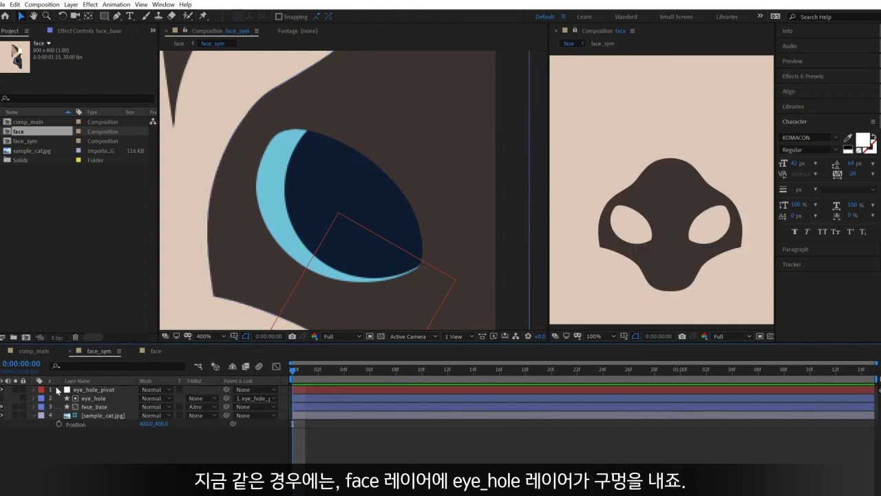
- Try squashing the eye hole by reducing eye_hole_pivot's vertical scale, and undo the change
left_click(91, 391)
key("r")
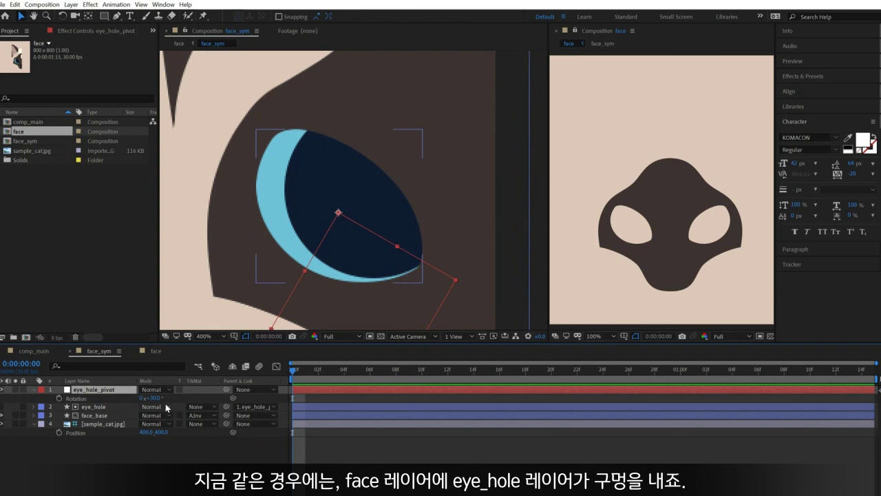
key("s")
left_click_drag(161, 397, 143, 406)
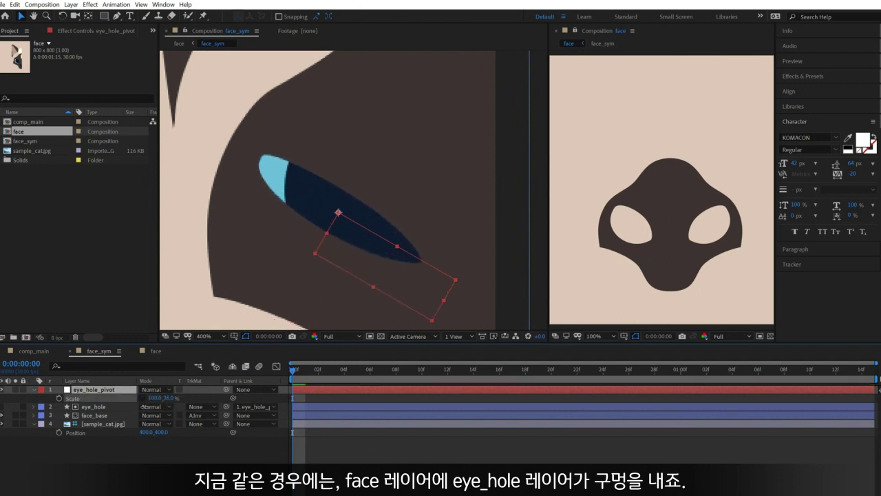
key("ctrl+z")
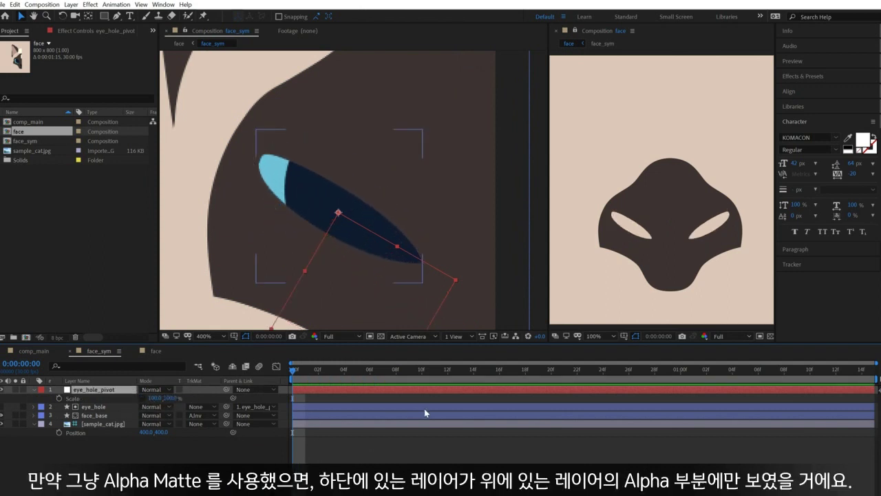
mouse_move(166, 400)
left_mouse_down()
mouse_move(157, 402)
mouse_move(167, 402)
left_mouse_up()
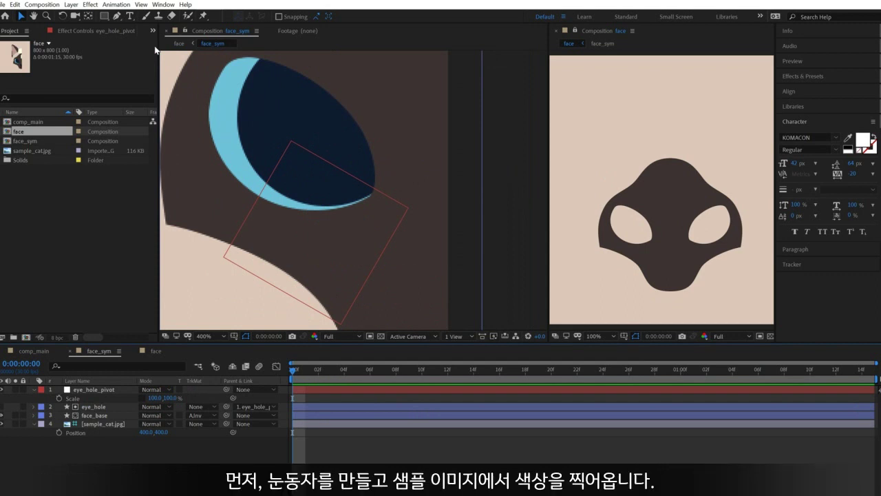
- Create a 160 px circle filled with the dark navy sampled from the reference pupil and name its layer pupil
double_click(104, 16)
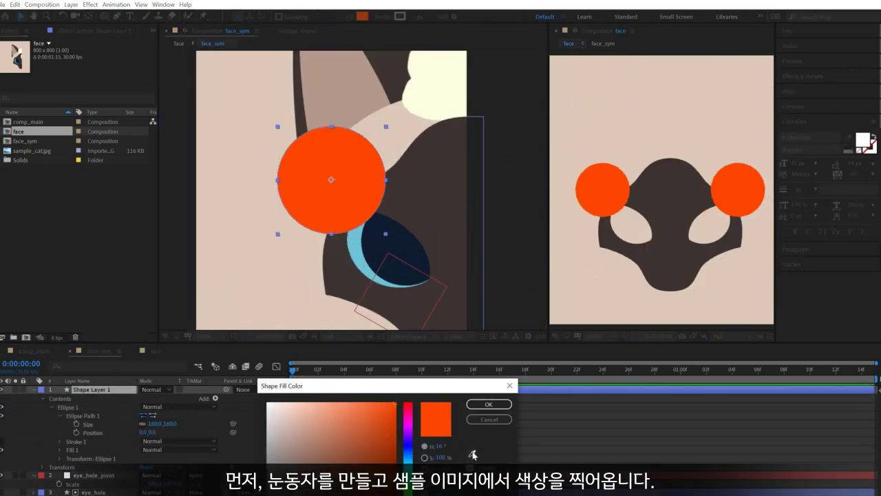
type("pup")
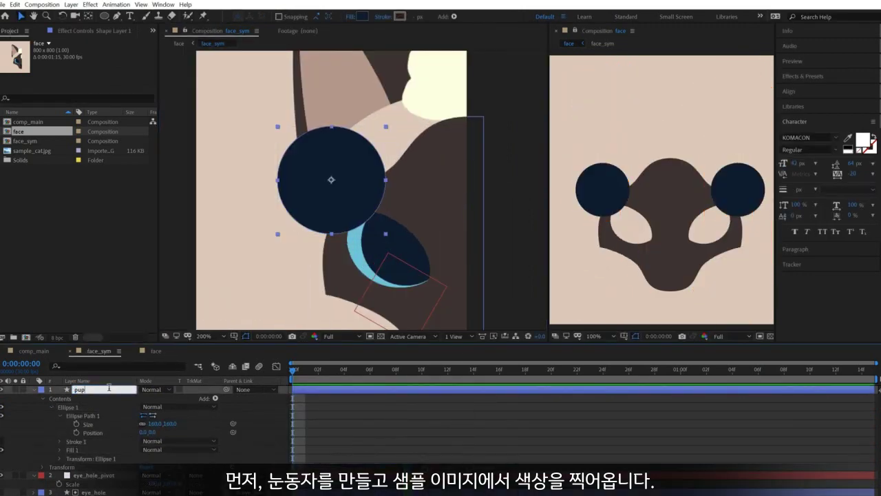
type("il")
key("Return")
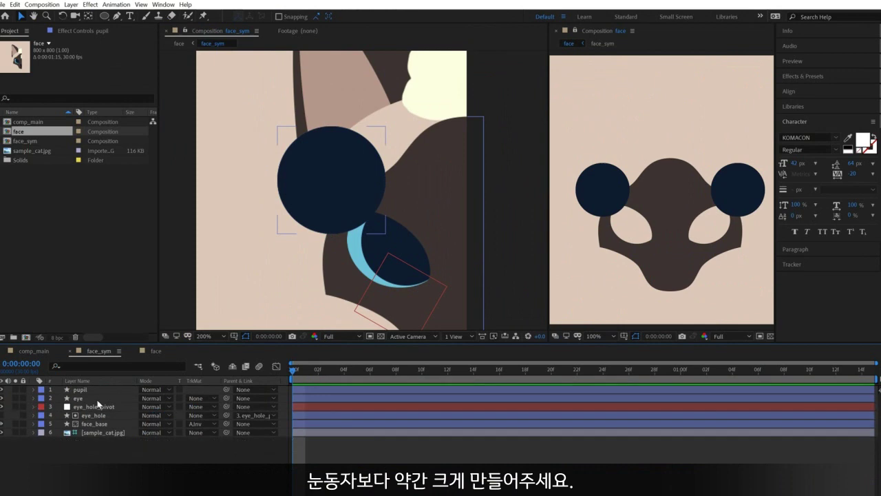
- Set the ellipse size of the eye layer's circle to 240 px
left_click(96, 398)
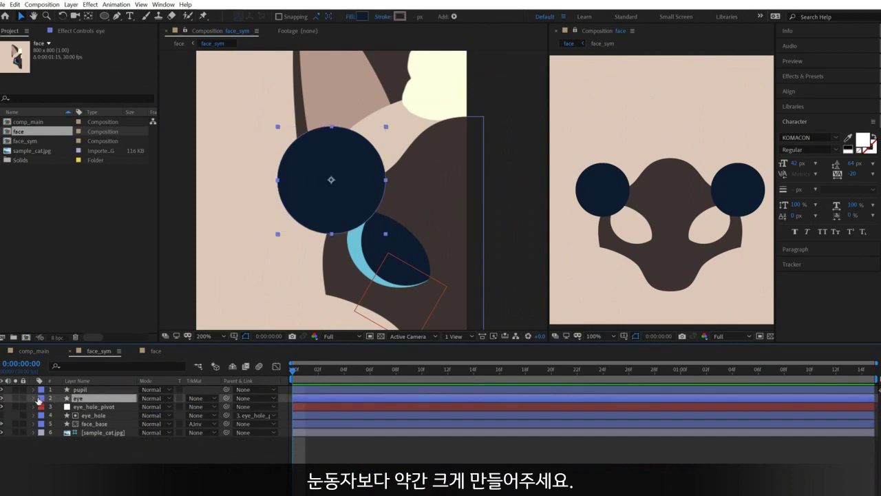
left_click(34, 399)
left_click(43, 407)
left_click(51, 416)
left_click(59, 425)
left_click(150, 433)
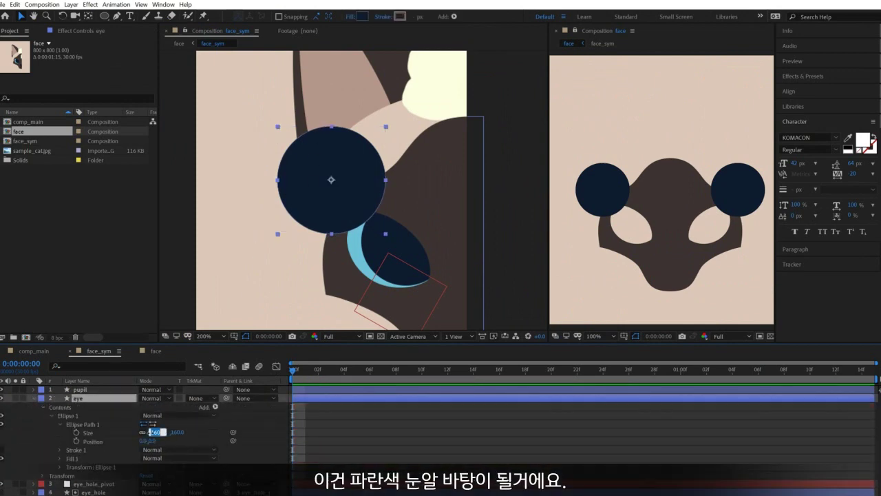
type("240")
key("Return")
- Fill the eye circle with the light blue sampled from the reference eye and set its size to 200 px
left_click(361, 16)
left_click(472, 453)
left_click(367, 264)
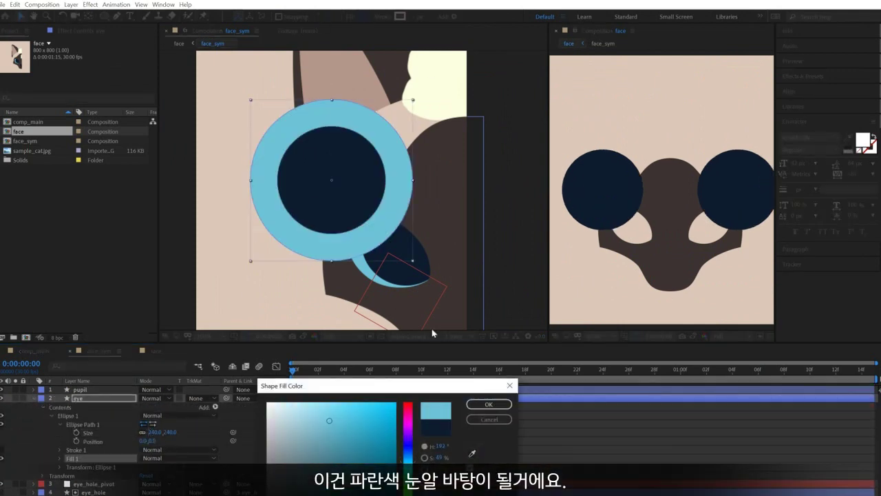
key("Return")
left_click(152, 431)
type("200")
key("Return")
- Move the pupil and eye circles together onto the reference eye and place both layers beneath face_base
left_click(78, 398, "ctrl")
left_click(79, 398, "ctrl")
left_click(88, 389, "ctrl")
left_click_drag(315, 195, 389, 258)
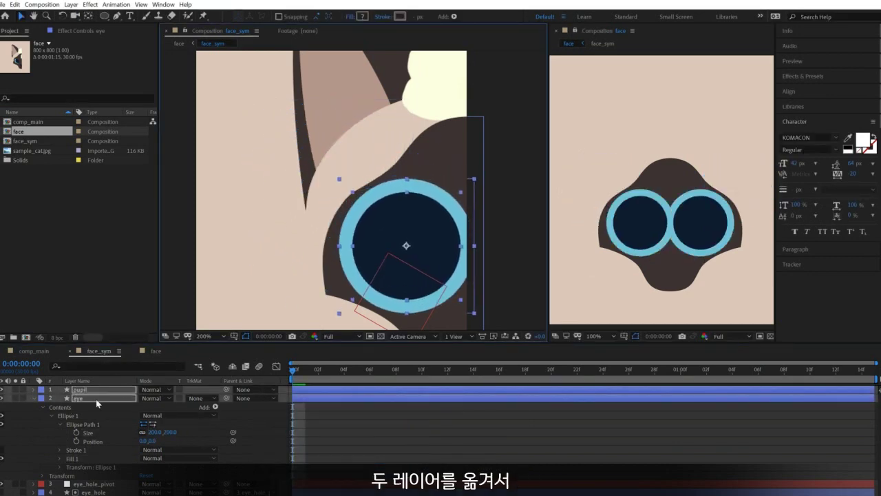
key("ctrl+shift+bracketleft")
- Set the ellipse size of the pupil layer's circle to 140 px
left_click(33, 424)
left_click(81, 415)
key("u")
key("u")
left_click(157, 448)
type("140")
key("Return")
- Nudge the pupil and eye layers up and slightly left to match the reference eye, and collapse their open properties
left_click(82, 416, "ctrl")
left_click(83, 416, "ctrl")
left_click(83, 494, "ctrl")
key("Up")
key("Up")
key("Up")
key("Up")
key("Up")
key("Up")
key("Up")
key("Up")
key("Up")
key("Up")
key("Up")
key("Up")
key("Up")
key("Up")
key("Up")
key("Up")
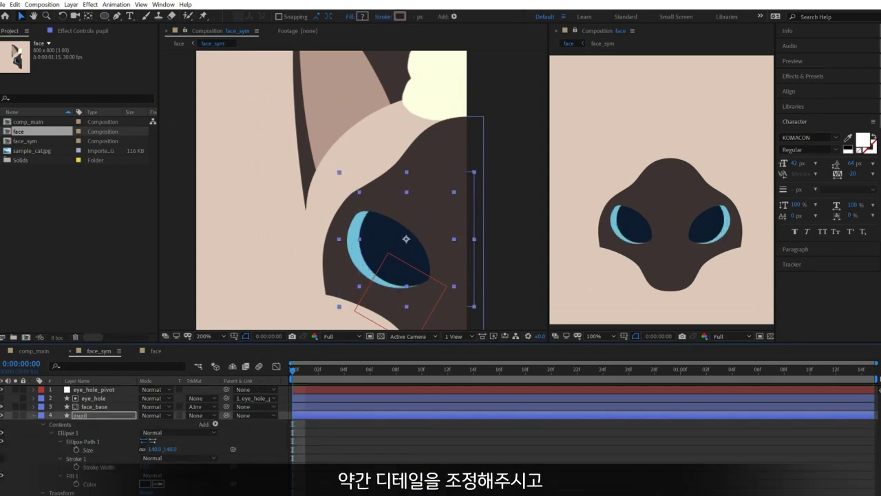
key("Left")
key("u")
left_click(425, 493)
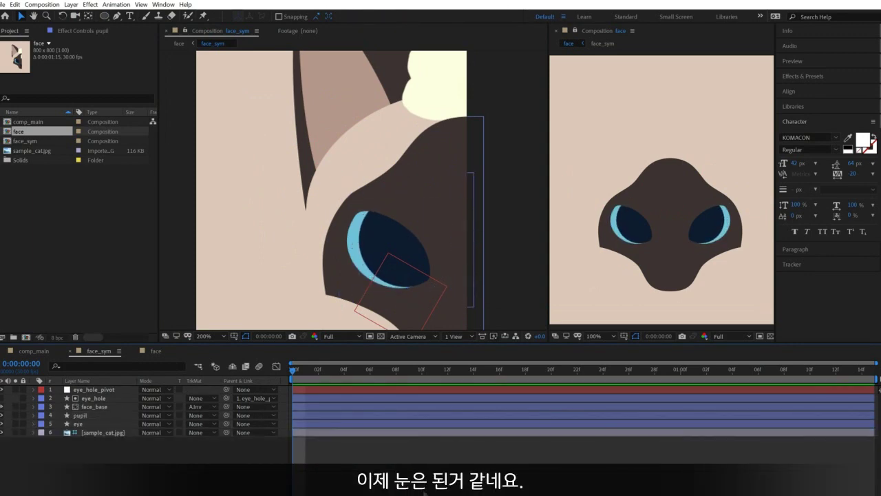
- Hide the face_base layer to uncover the reference nose and mouth
left_click_drag(379, 275, 306, 167)
scroll(306, 168, "up", 1)
left_click(2, 407)
- Trace the reference's half nose as a closed black shape with the Pen tool, running slightly past the center edge
key("g")
scroll(348, 216, "down", 1)
scroll(352, 241, "up", 2)
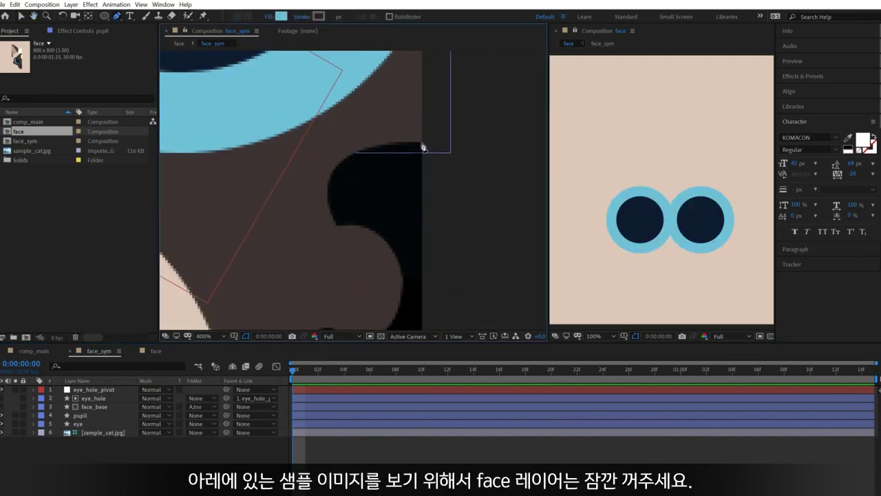
left_click_drag(422, 142, 360, 142)
left_click_drag(337, 224, 357, 275)
left_click_drag(315, 173, 309, 158)
left_click_drag(360, 142, 353, 142)
left_click_drag(358, 275, 374, 218)
left_click(405, 278)
left_click(437, 278)
left_click(422, 142)
left_click_drag(483, 143, 422, 197)
left_click_drag(422, 142, 424, 142)
left_click_drag(437, 278, 425, 277)
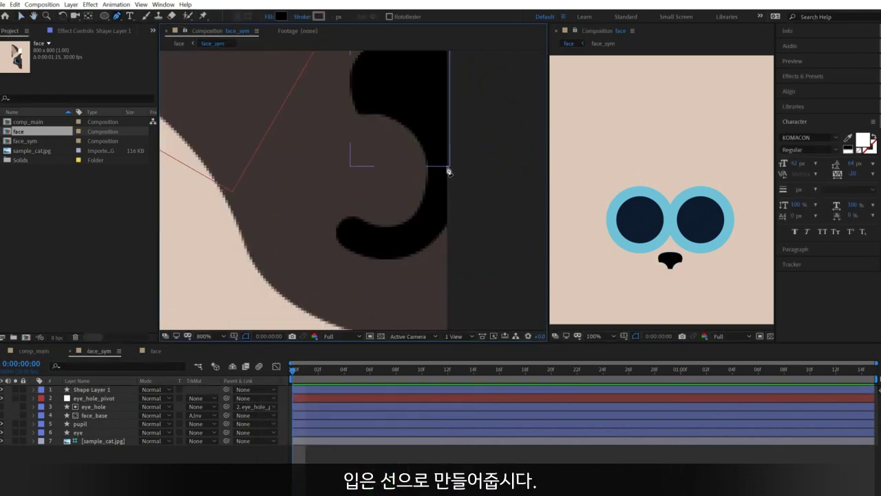
- Draw an open curved path along the reference's half mouth with the Pen tool, starting at the center edge below the nose
left_click(448, 196)
left_click_drag(448, 197, 448, 201)
left_click_drag(347, 231, 314, 209)
left_click_drag(379, 253, 402, 269)
left_click_drag(448, 201, 448, 225)
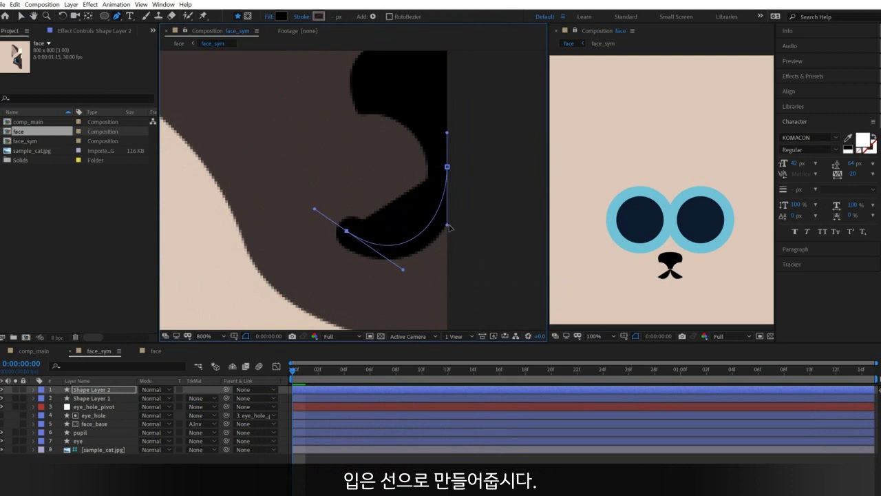
- Give the mouth path a black 12 px stroke and no fill
left_click(316, 17)
left_click(267, 493)
left_click(489, 405)
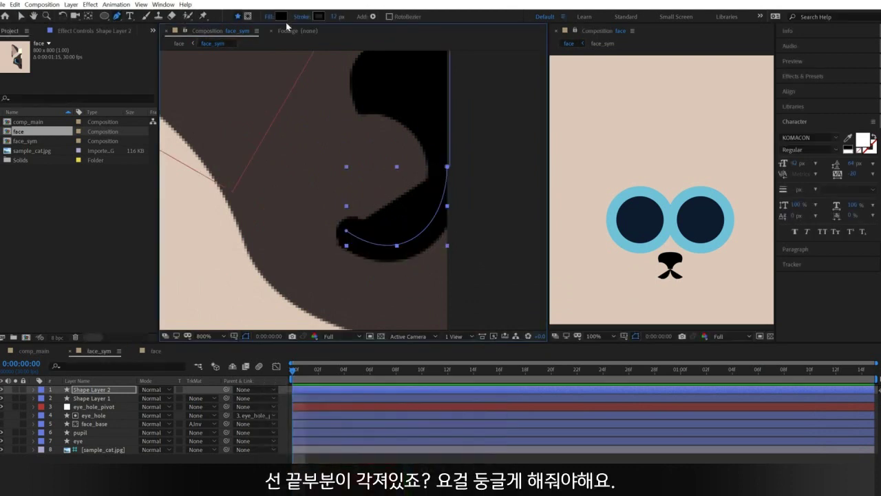
left_click(269, 16)
left_click(480, 288)
left_click(479, 288)
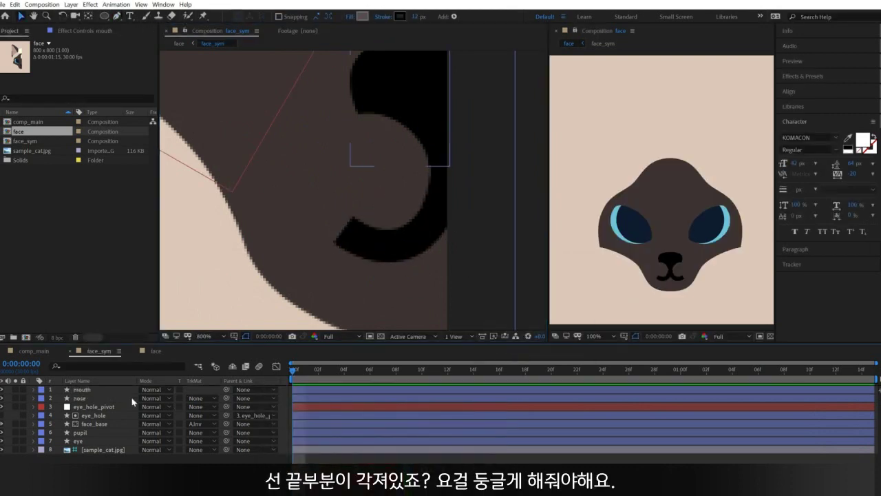
- Set the line cap of the mouth layer's Stroke 1 to Round Cap
left_click(33, 390)
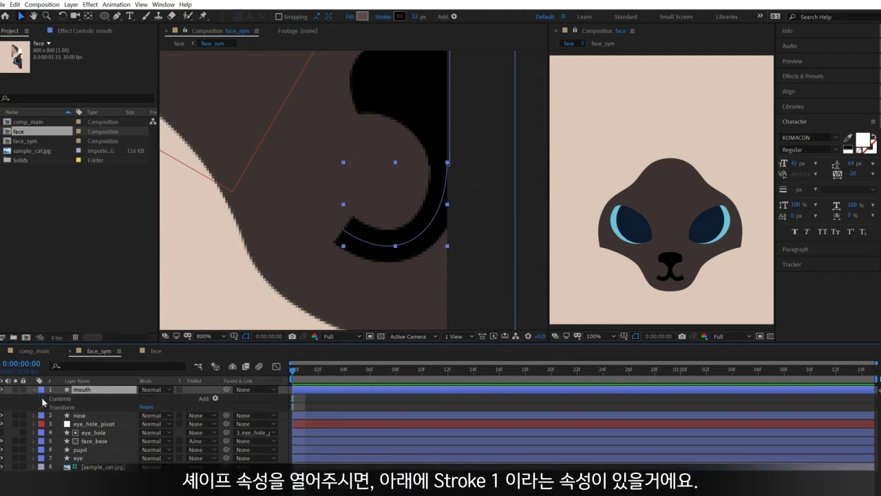
left_click(44, 399)
left_click(51, 407)
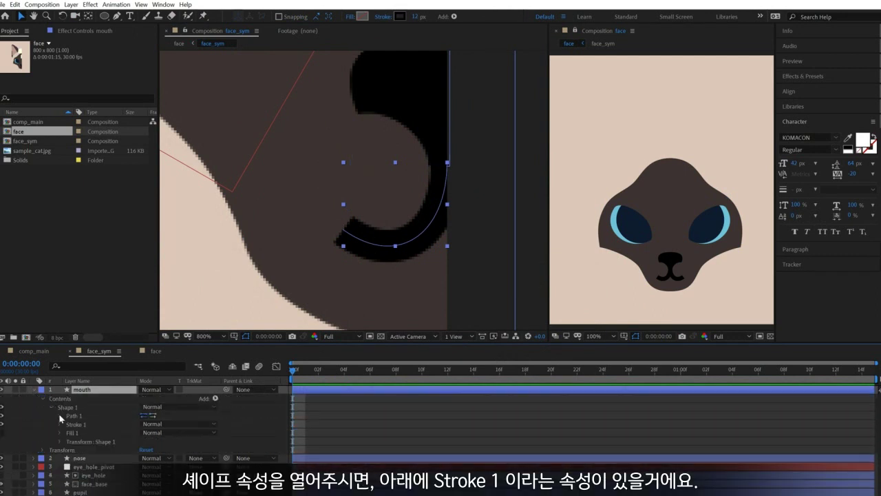
left_click(60, 416)
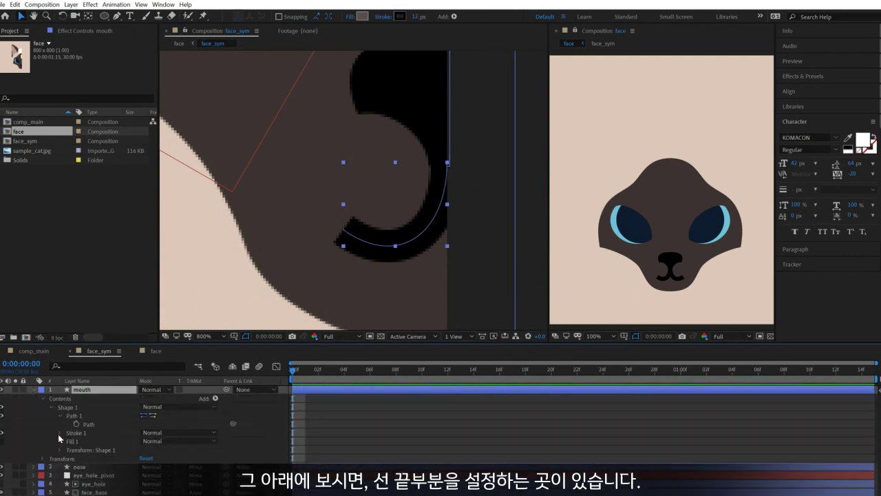
left_click(59, 432)
left_click(169, 475)
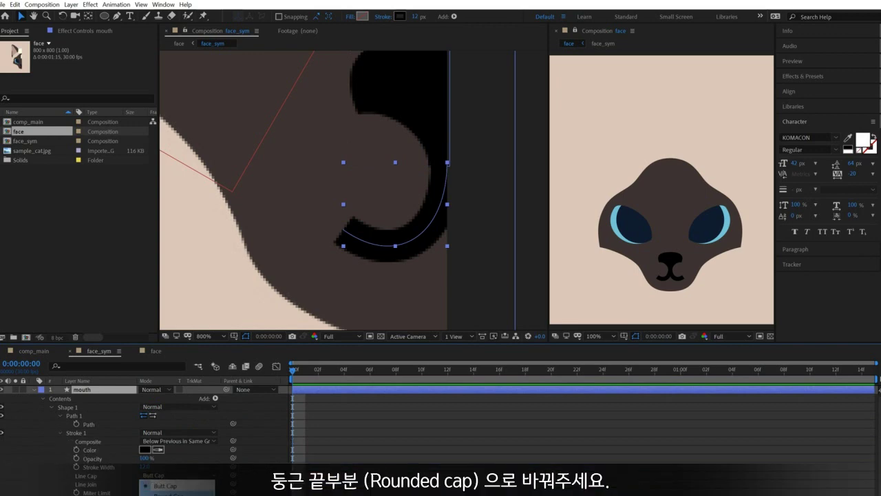
left_click(166, 493)
left_click(382, 433)
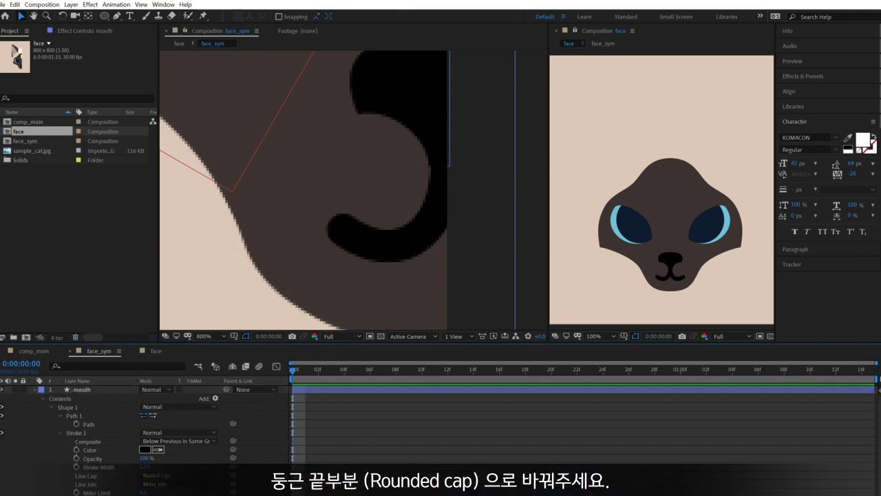
- Adjust the outer end point of the mouth curve and its handle with the Pen tool
left_click(34, 390)
left_click(82, 389)
key("t")
key("g")
left_click_drag(344, 229, 349, 233)
left_click_drag(406, 272, 397, 269)
key("v")
key("F2")
- Hide the sample_cat.jpg layer in face_sym and switch to the face composition
scroll(411, 179, "down", 2)
left_click(411, 179)
key("F2")
left_click(2, 458)
left_click(156, 351)
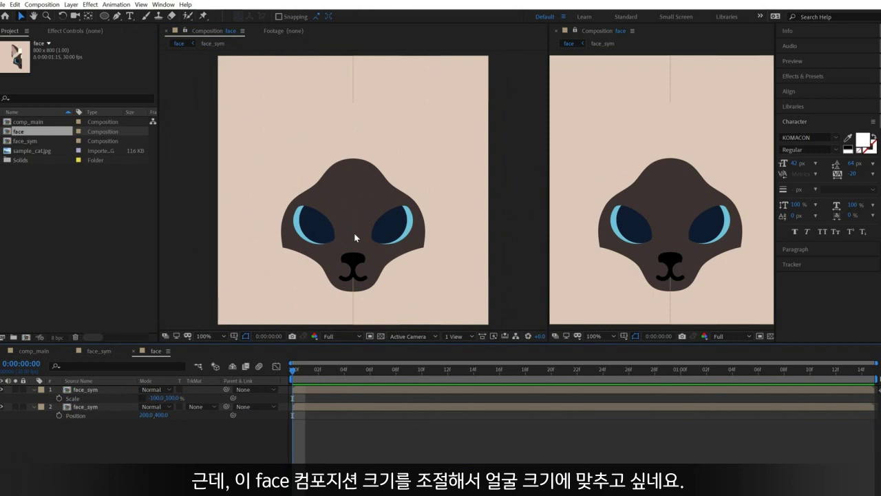
- Draw a region of interest around the cat's face and trim its upper and left edges closer to the head
left_click(369, 337)
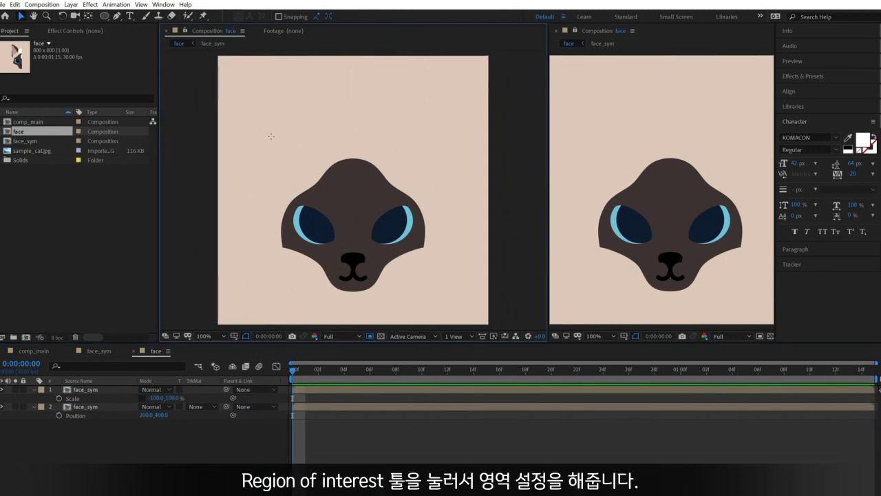
left_click_drag(270, 135, 433, 299)
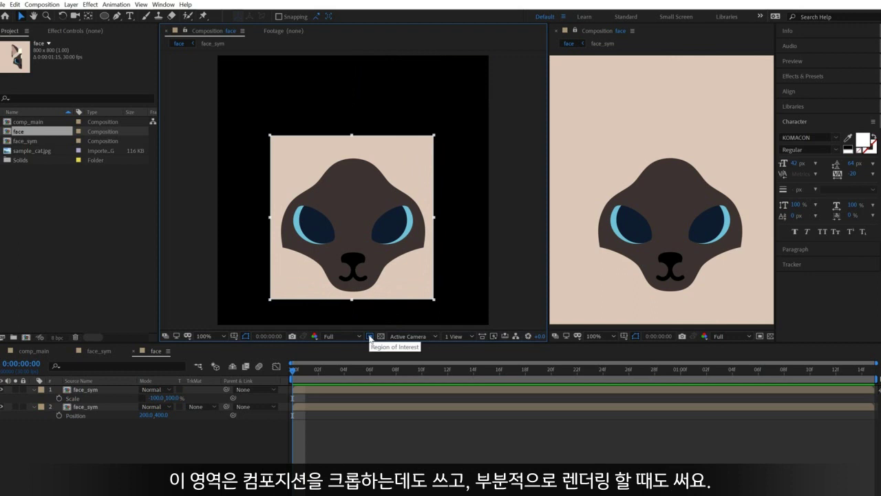
left_click_drag(352, 135, 354, 149)
left_click_drag(270, 299, 274, 300)
left_click(330, 440)
- Show the Info readout and fine-tune the region of interest around the face to 460 × 420 px
left_click(787, 31)
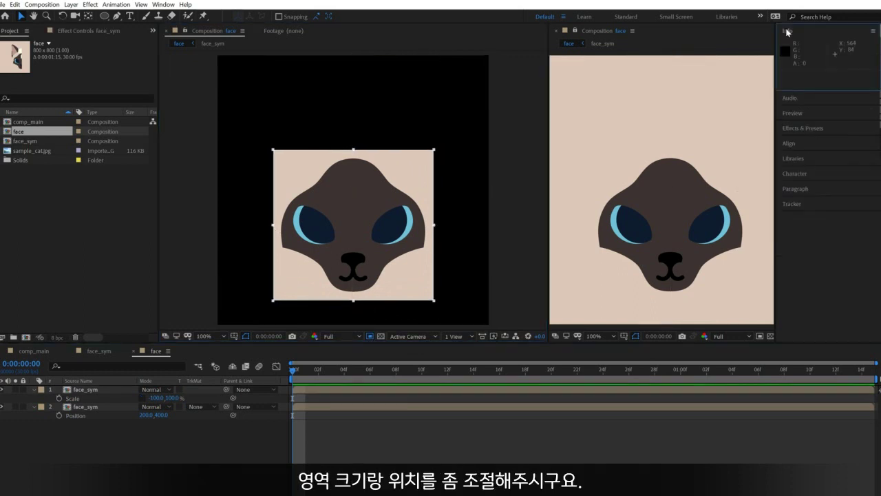
scroll(515, 264, "up", 1)
left_click_drag(515, 261, 508, 260)
left_click_drag(351, 108, 351, 111)
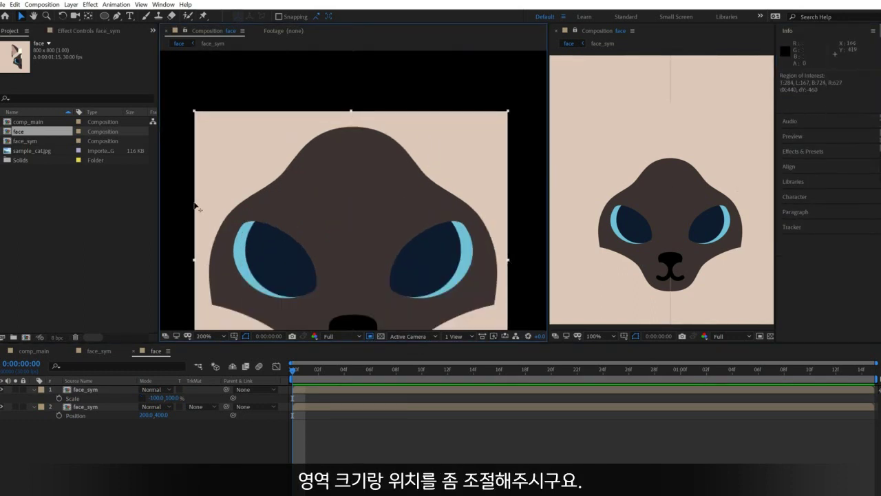
left_click_drag(194, 205, 192, 205)
scroll(382, 186, "down", 1)
scroll(361, 165, "up", 1)
scroll(359, 115, "down", 1)
left_click_drag(354, 163, 357, 169)
left_click(368, 440)
left_click_drag(373, 313, 367, 311)
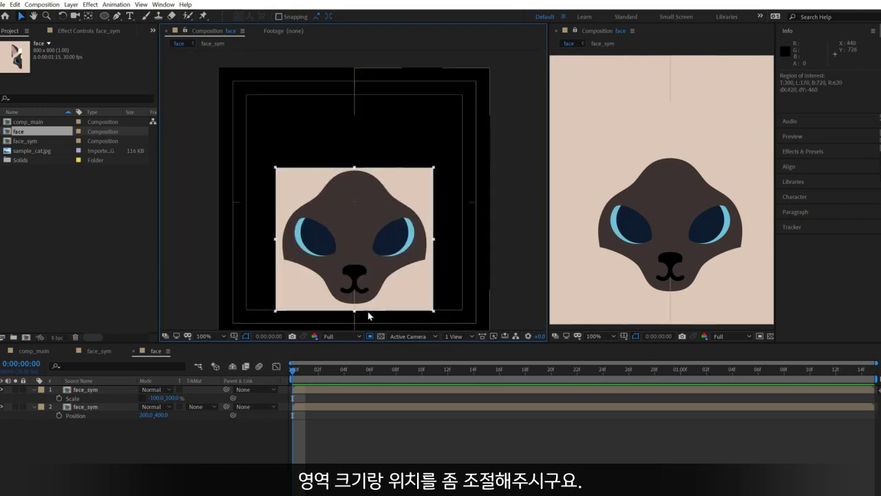
- Crop the face composition to the region of interest
left_click(43, 5)
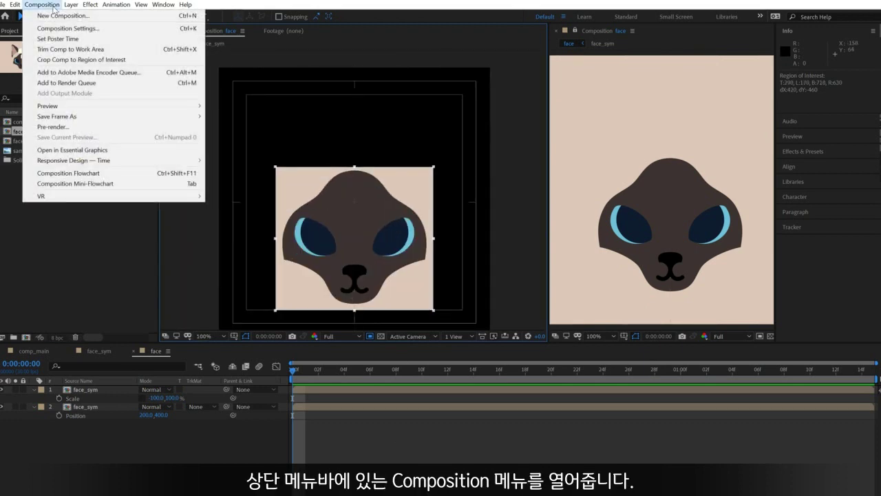
left_click(91, 60)
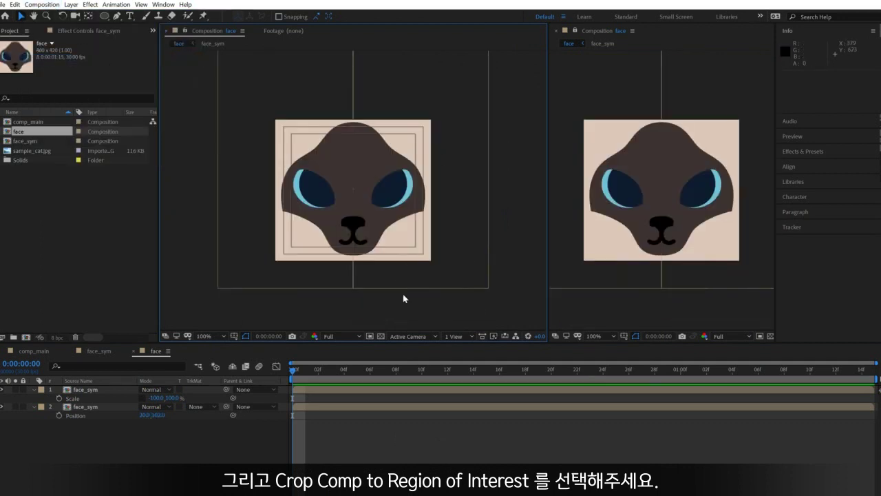
scroll(377, 142, "up", 1)
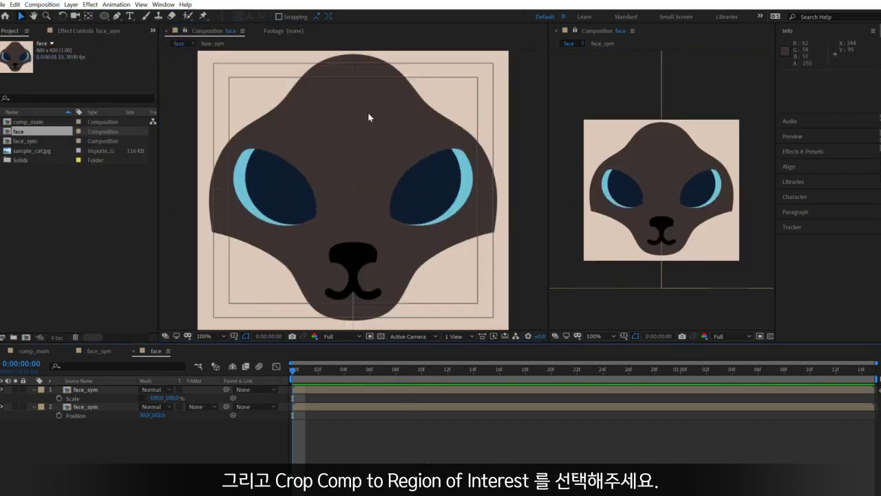
left_click(372, 114)
scroll(372, 114, "down", 1)
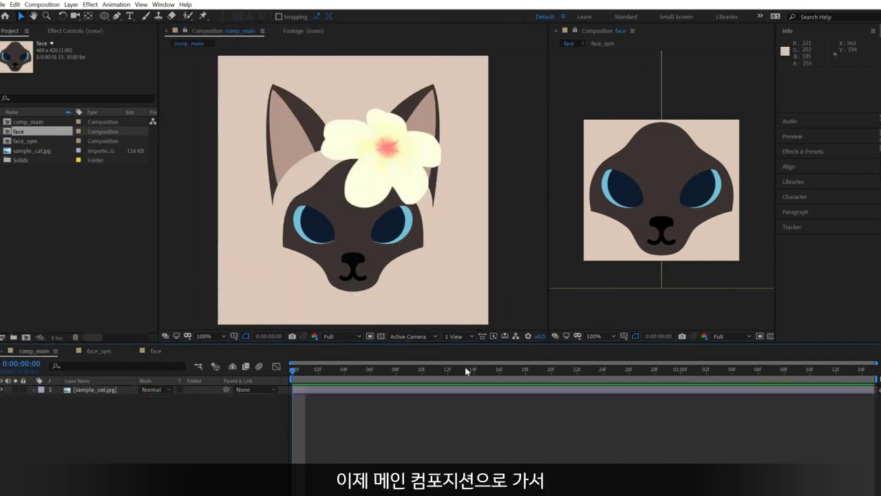
- Add the face composition to comp_main above sample_cat.jpg and move it down onto the reference face
left_click_drag(29, 132, 80, 382)
left_click_drag(377, 199, 377, 235)
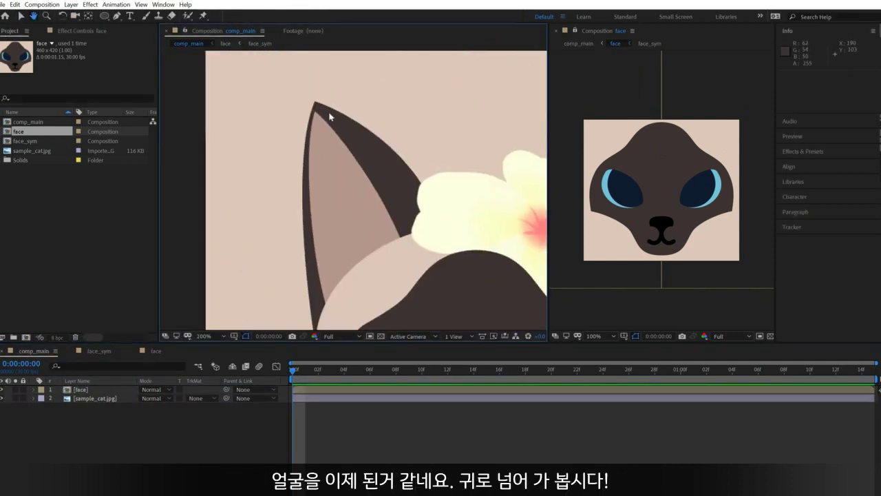
key("g")
left_click_drag(329, 119, 313, 90)
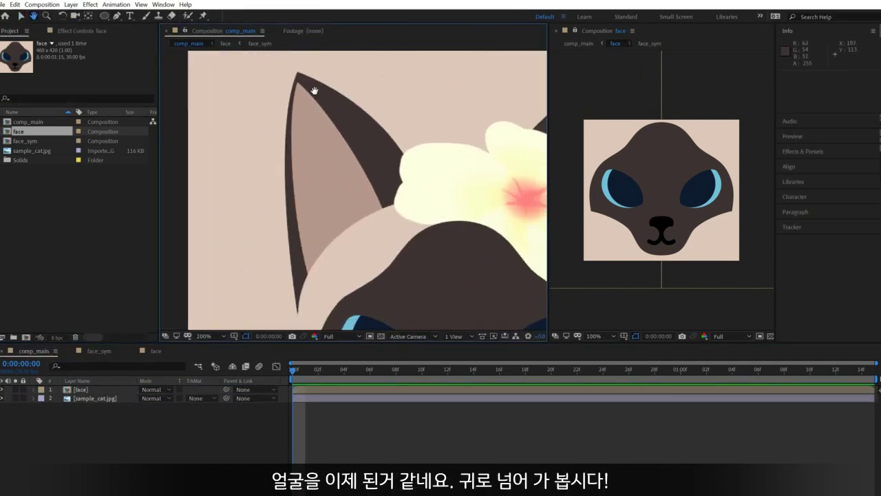
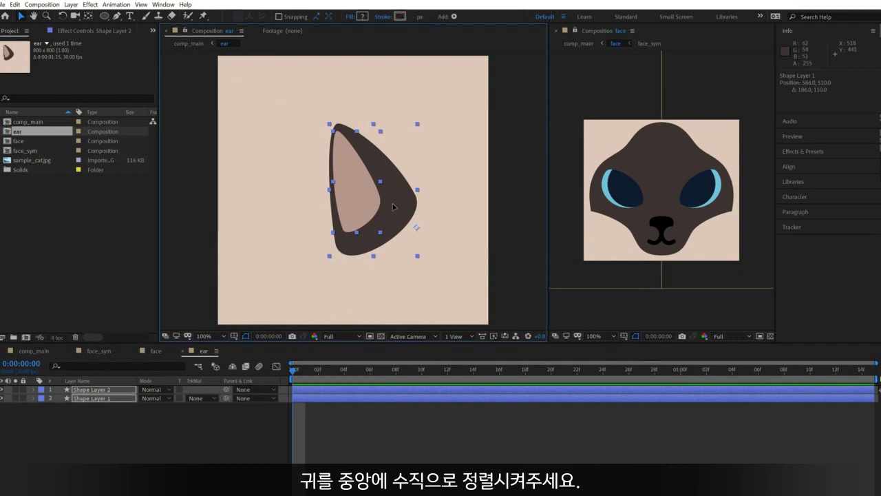
- Show the safe-area guides and rotate both ear shape layers together until the ear stands upright near the composition's centre
key("apostrophe")
key("shift+KP_Add")
key("shift+KP_Add")
key("shift+KP_Add")
left_click_drag(417, 195, 388, 193)
key("KP_Subtract")
key("KP_Subtract")
key("KP_Subtract")
key("KP_Subtract")
key("KP_Subtract")
key("KP_Subtract")
key("KP_Subtract")
key("KP_Subtract")
key("KP_Subtract")
key("KP_Subtract")
key("KP_Subtract")
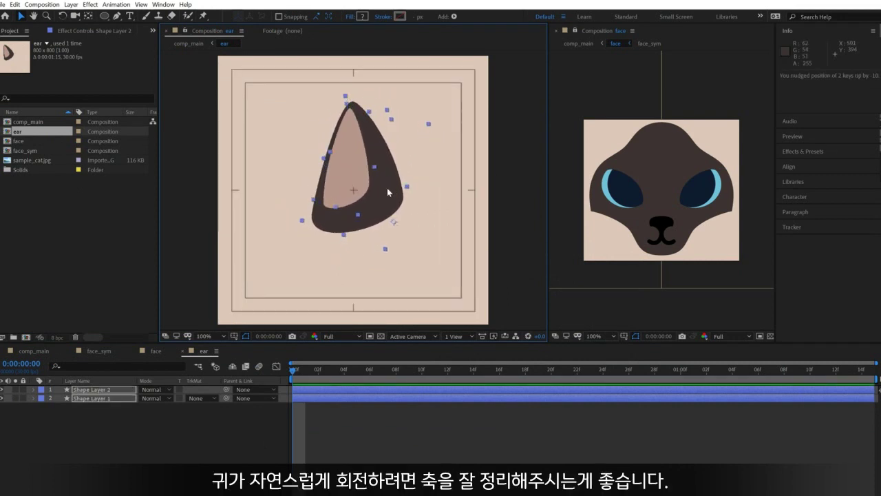
left_click(396, 258)
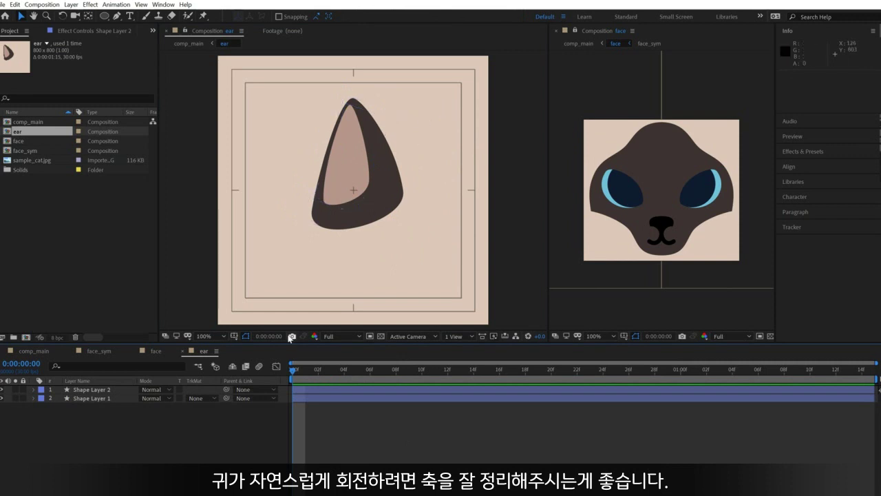
- Draw a region of interest of about 280 × 419 px tightly around the ear
left_click(369, 336)
left_click_drag(303, 82, 407, 230)
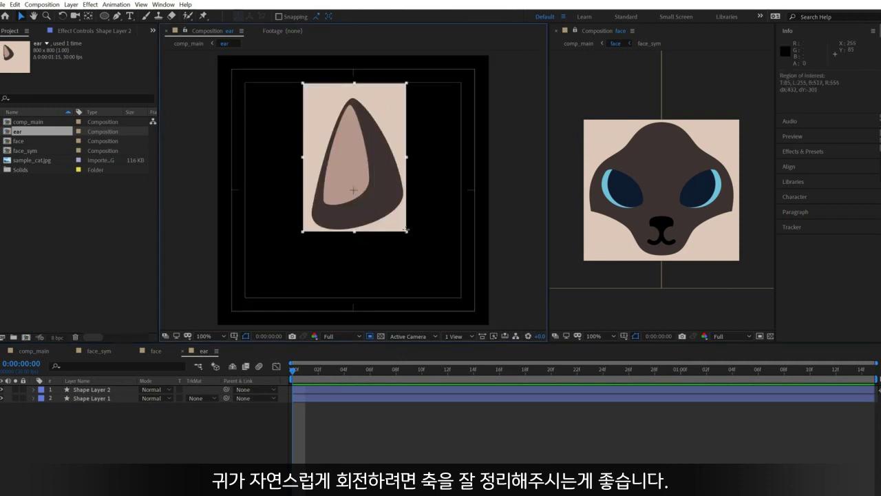
left_click_drag(303, 89, 305, 95)
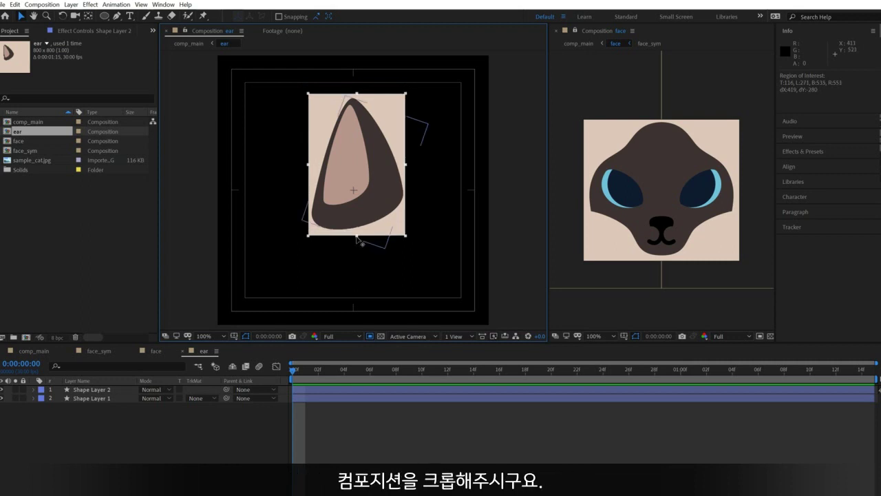
- Crop the ear composition to the region of interest and set its height to 420 px
left_click(42, 4)
left_click(68, 63)
key("ctrl+k")
left_click(303, 270)
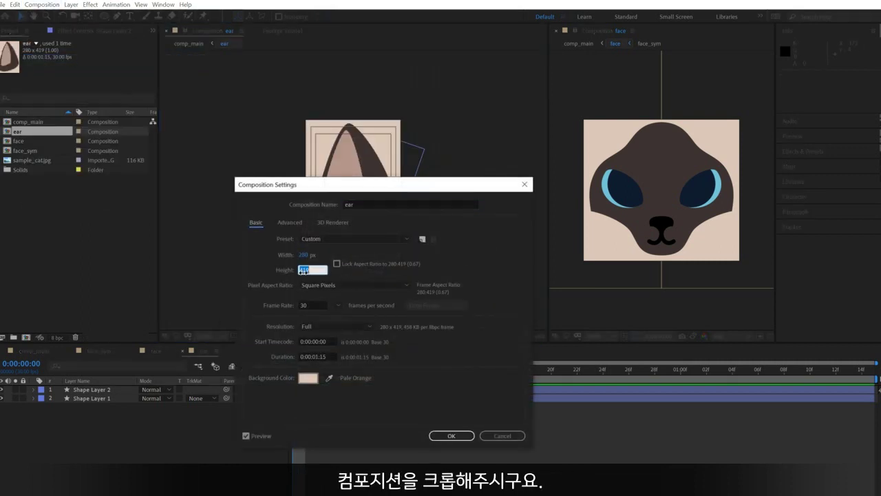
type("420")
key("Return")
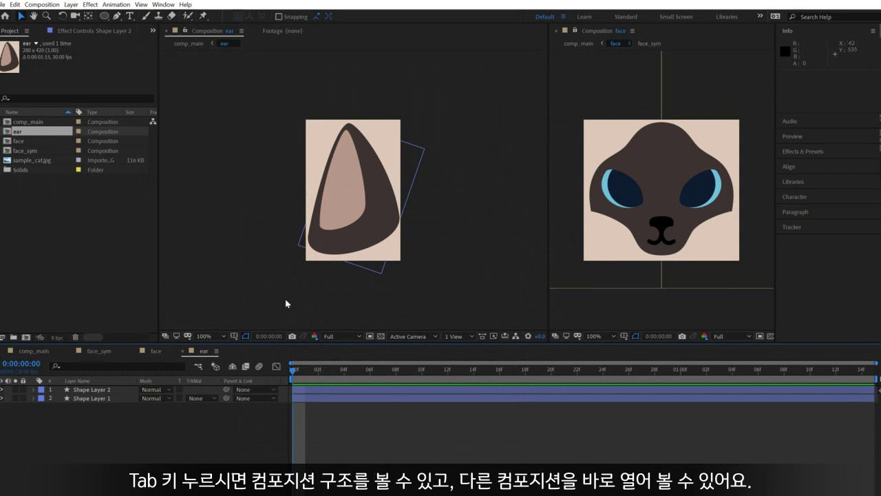
- In comp_main, set the ear's anchor point near its base and move and rotate it over the reference's left ear
key("Tab")
left_click(292, 217)
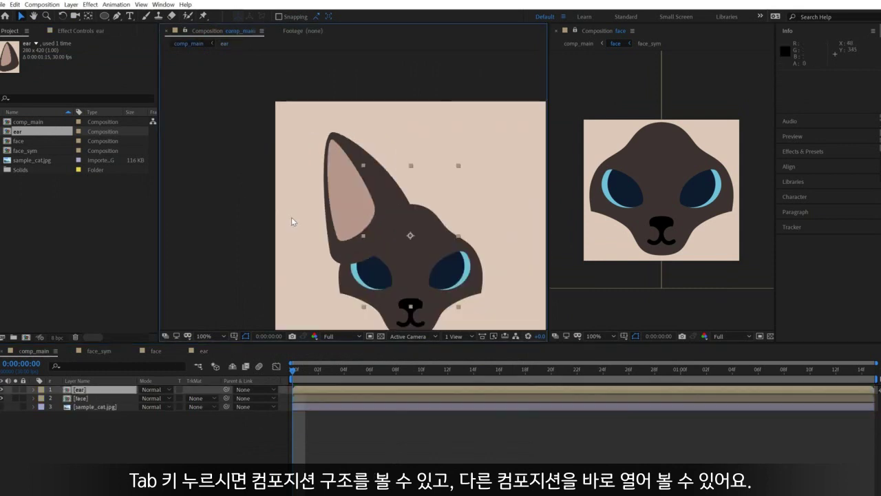
left_click_drag(413, 242, 366, 265)
scroll(310, 179, "up", 1)
key("y")
key("w")
key("v")
left_click_drag(317, 194, 369, 204)
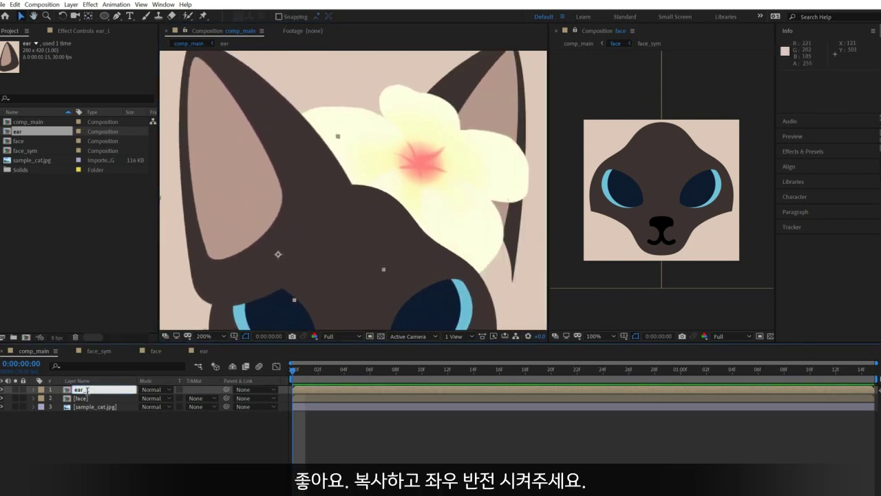
- Name the ear layer ear_L and duplicate it as ear_R, placed 255 px to its right
key("ctrl+d")
key("Return")
type("ear_R")
key("Return")
left_click_drag(272, 200, 444, 210)
- Flip ear_R horizontally and set the rotations to 20° for ear_R and -20° for ear_L
key("s")
left_click(155, 398)
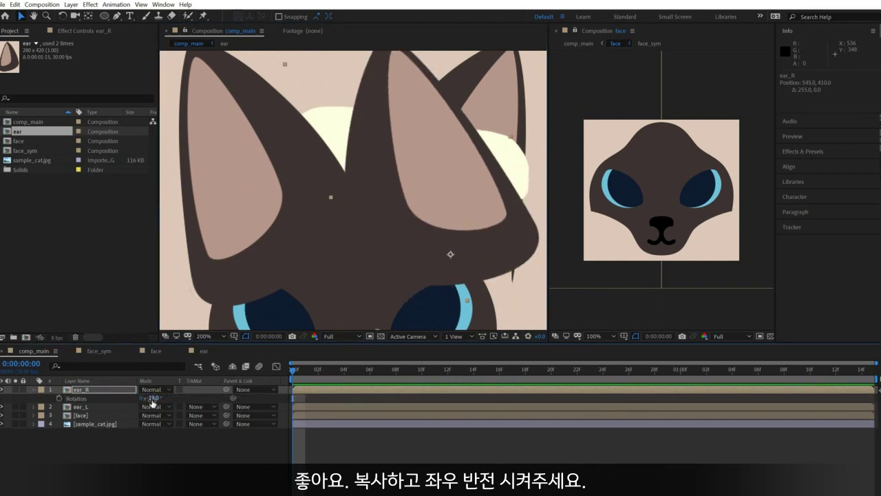
type("0")
key("Return")
left_click(117, 407)
key("r")
left_click(153, 415)
type("-20")
key("Return")
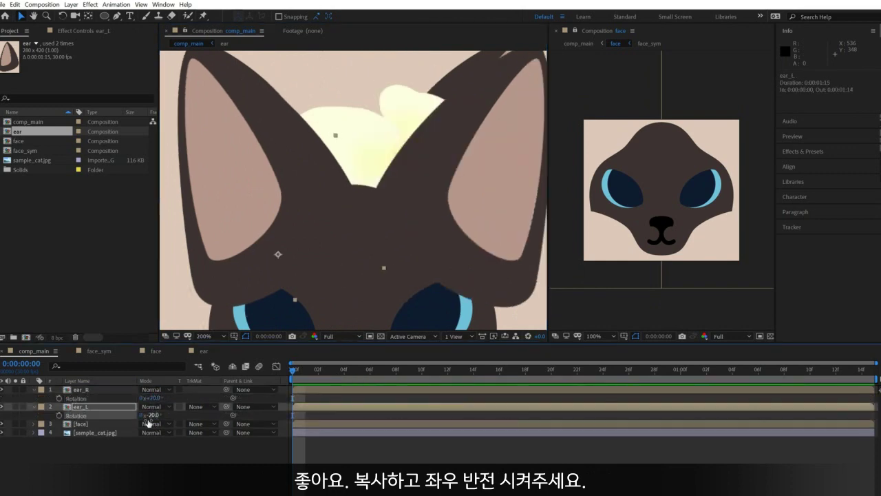
- Nudge ear_R left to about X 508 so it lines up with the reference's right ear
left_click(122, 416)
left_click(104, 391)
left_click_drag(472, 138, 387, 186)
key("shift+Left")
key("shift+Left")
key("shift+Left")
key("shift+Left")
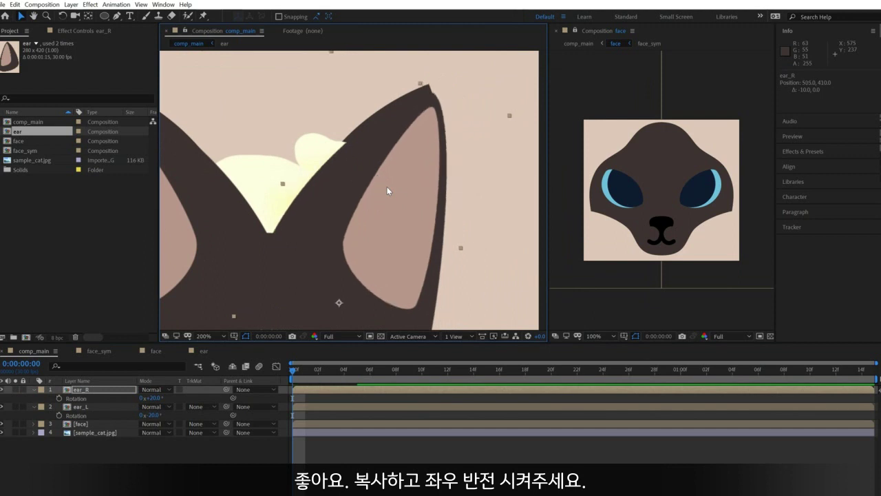
key("Right")
key("Right")
key("Right")
key("Right")
key("Right")
key("Right")
key("Right")
key("Right")
key("Left")
key("Left")
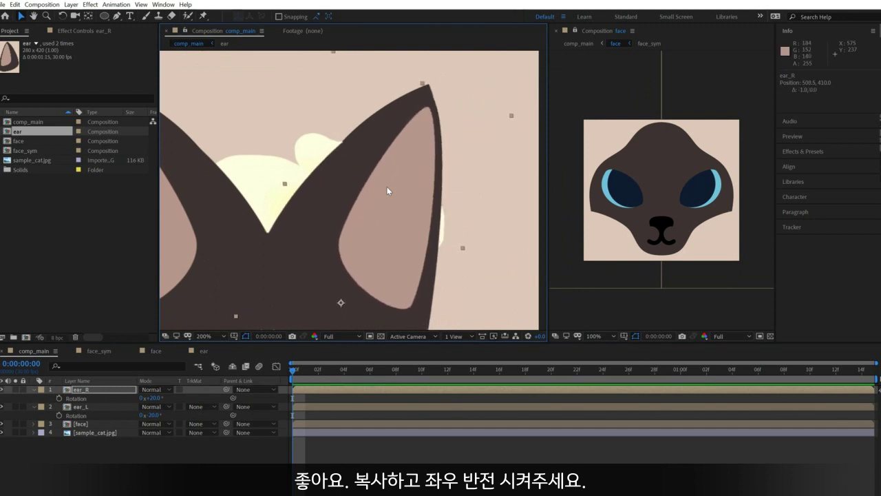
- Place ear_L at about X 292 to mirror ear_R and reveal the ears' position values
left_click_drag(190, 215, 304, 140)
key("v")
left_click(302, 143, "shift")
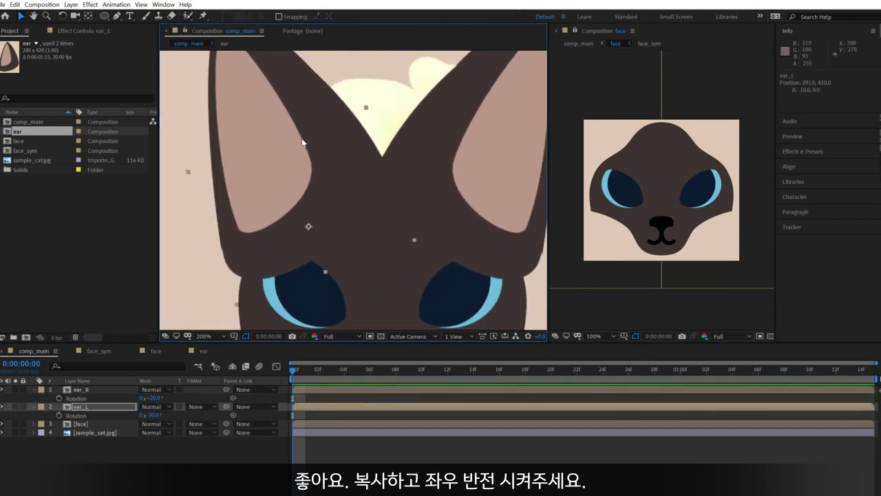
key("p")
left_click(130, 473)
scroll(441, 229, "down", 1)
- Show the safe-area guides and move the mask ellipse straight down to position 400, 753
key("ctrl+space")
key("Escape")
key("'")
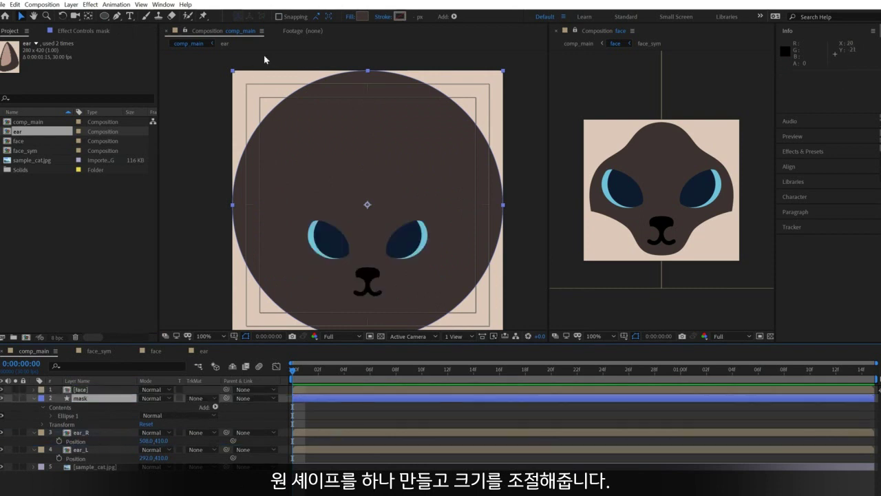
left_click(265, 57)
left_click_drag(413, 146, 412, 243)
left_click_drag(411, 198, 409, 224)
left_click_drag(409, 225, 400, 160)
- Expand the mask's ellipse path and set its size to 400 px
left_click(51, 416)
left_click(60, 425)
left_click_drag(155, 432, 54, 432)
left_click(156, 432)
type("4")
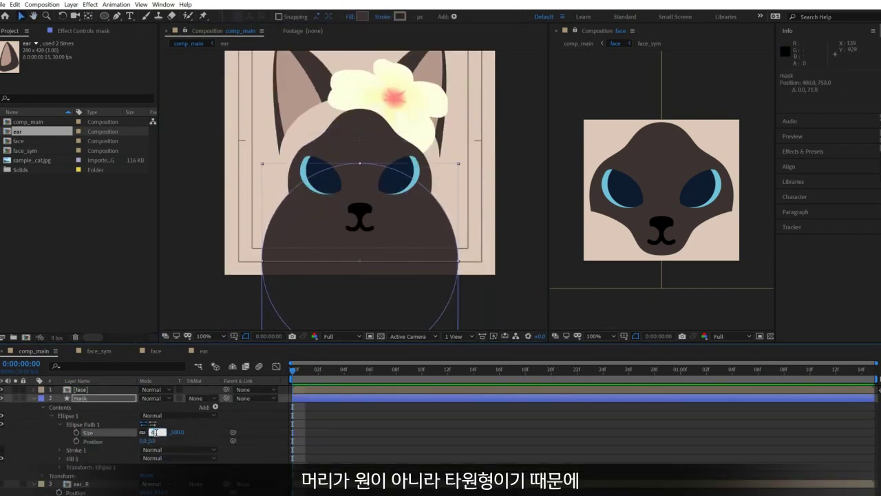
type("00")
key("Return")
- Move the mask ellipse up over the cat's head and set its width to 480 px
left_click_drag(354, 270, 354, 174)
mouse_move(155, 432)
left_mouse_down()
mouse_move(195, 432)
mouse_move(128, 432)
mouse_move(142, 432)
left_mouse_up()
left_click(156, 433)
type("480")
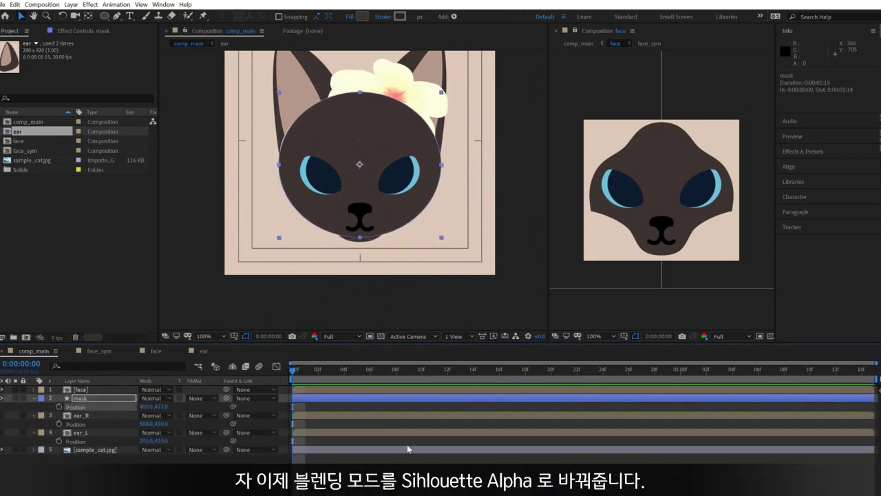
- Set the mask layer's blending mode to Silhouette Alpha and hide the safe-area guides
left_click(155, 398)
left_click(183, 355)
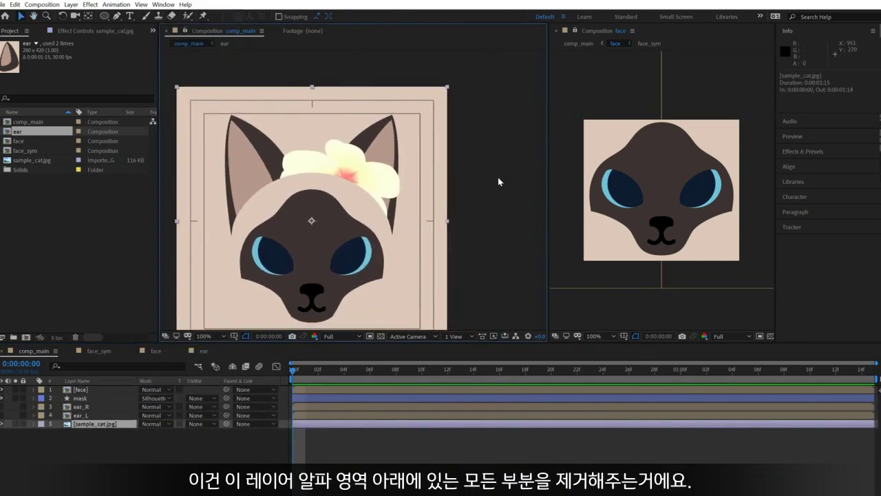
left_click(498, 177)
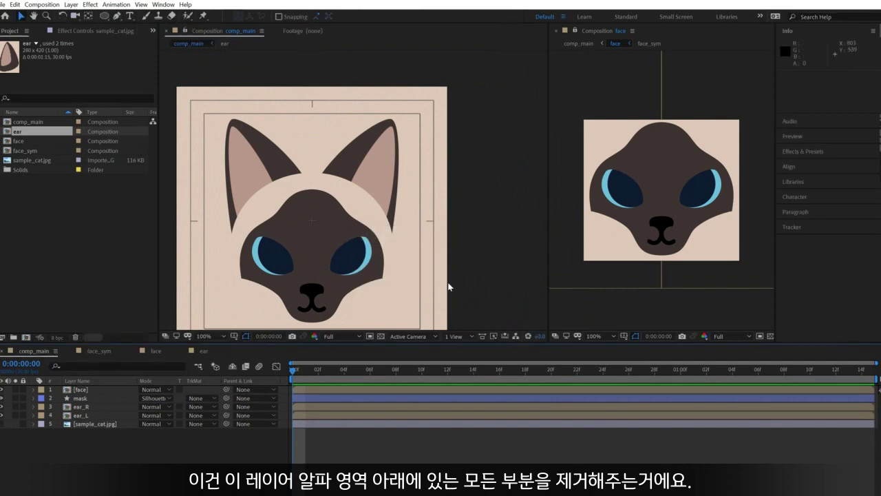
key("apostrophe")
left_click_drag(366, 218, 399, 194)
- Rotate ear_R and ear_L together back and forth in 10° steps to test how they pivot behind the mask
left_click(81, 406)
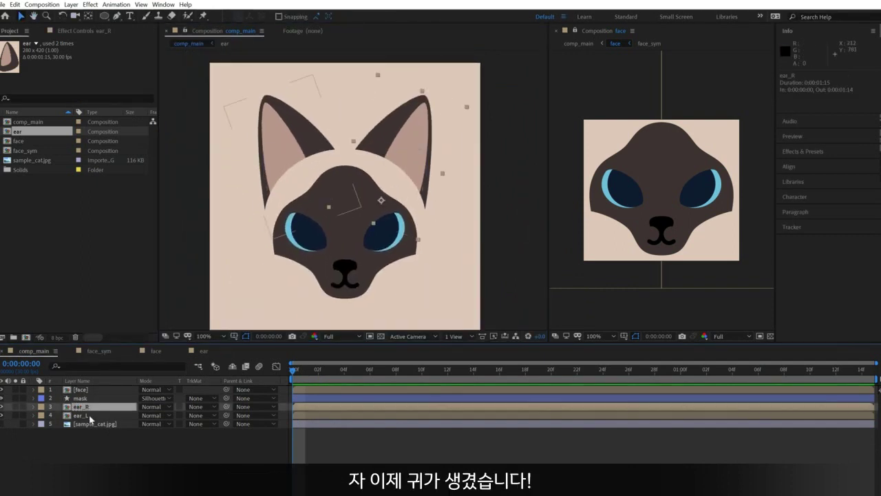
left_click(86, 415, "ctrl")
key("shift+KP_Add")
key("shift+KP_Add")
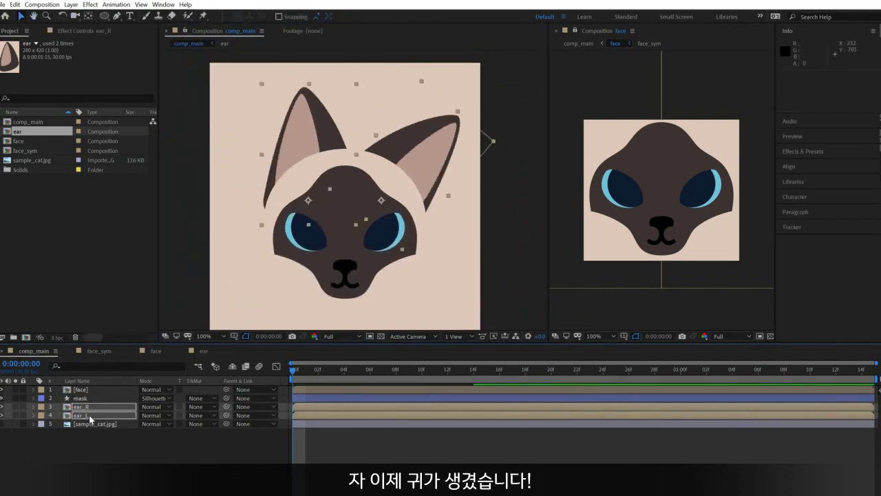
key("shift+KP_Subtract")
key("shift+KP_Subtract")
key("shift+KP_Subtract")
key("shift+KP_Subtract")
key("shift+KP_Add")
key("shift+KP_Add")
key("shift+KP_Add")
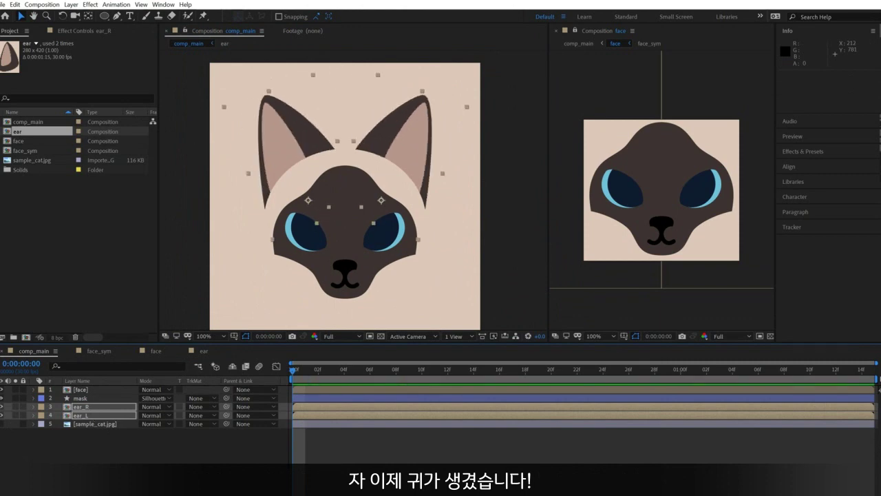
key("F2")
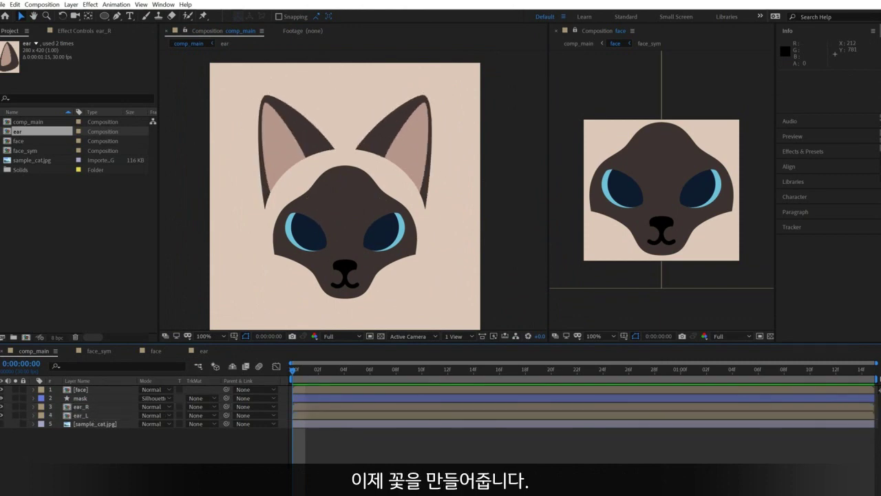
- Close the second viewer showing the face composition and open sample_cat.jpg in the Footage viewer
left_click(31, 160)
left_click(556, 31)
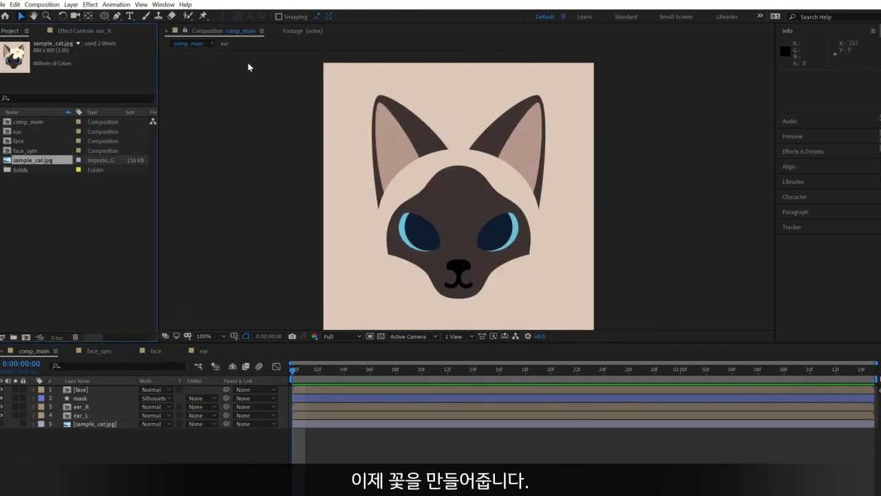
double_click(30, 161)
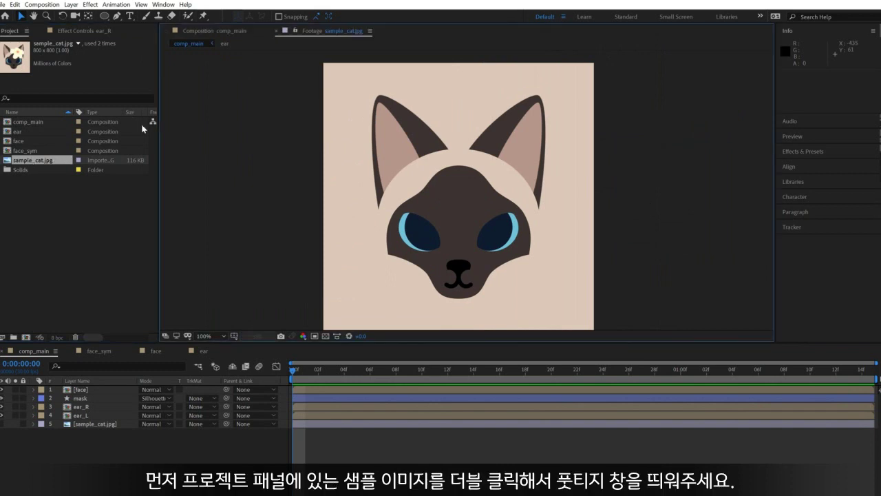
left_click(343, 32)
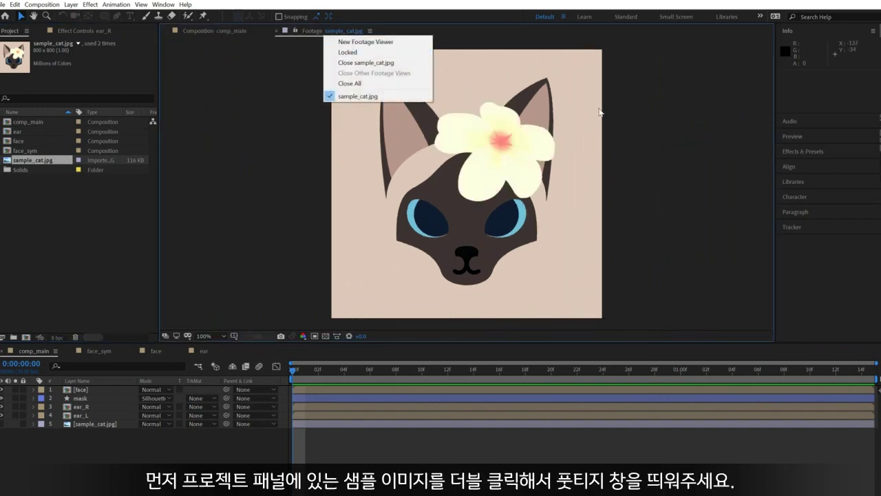
- Dock the sample_cat.jpg footage viewer beside the comp_main viewer as a narrow reference view
left_click_drag(337, 32, 765, 122)
left_click_drag(468, 160, 651, 168)
left_click(463, 430)
left_click_drag(457, 153, 451, 169)
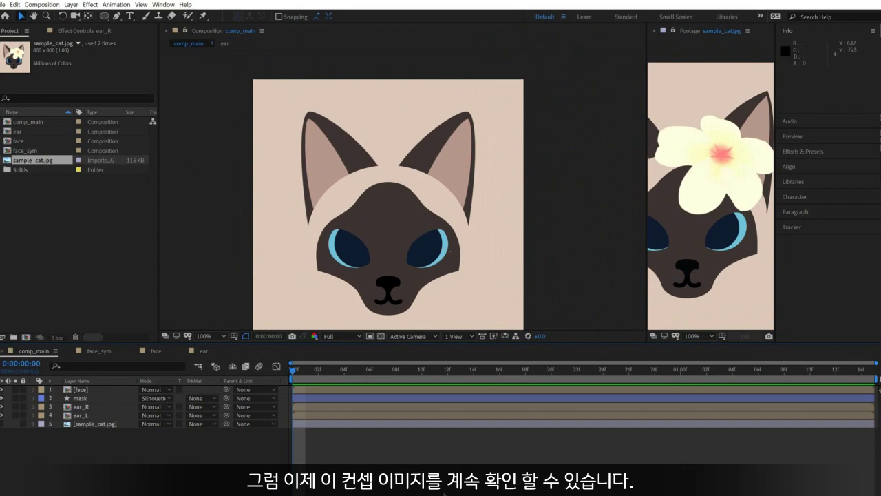
- Create a new 120 × 180 px composition for the flower petal
key("ctrl+n")
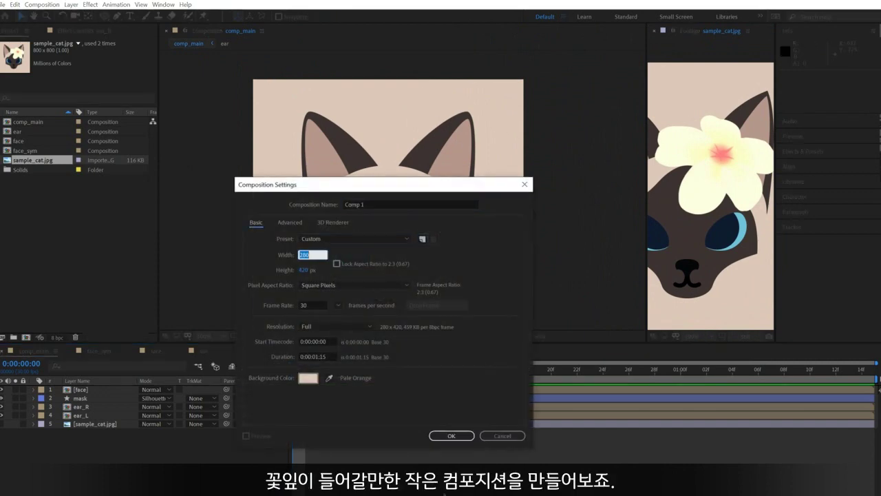
type("18")
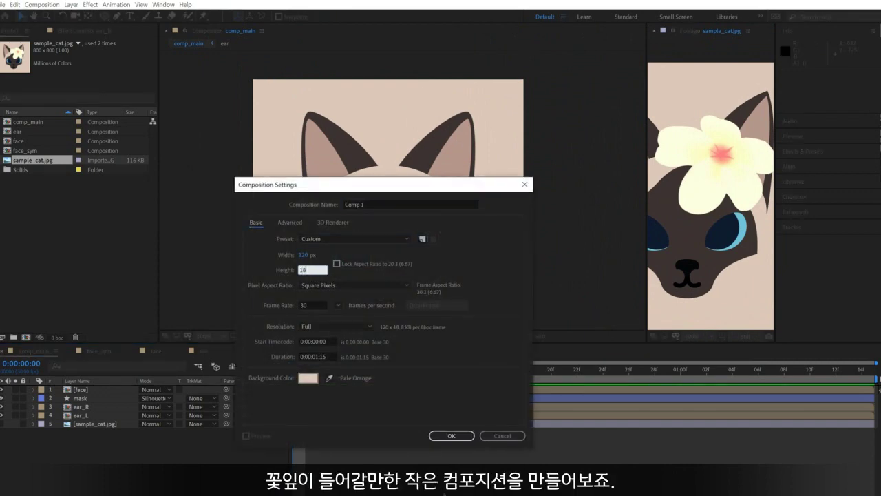
type("0")
key("Return")
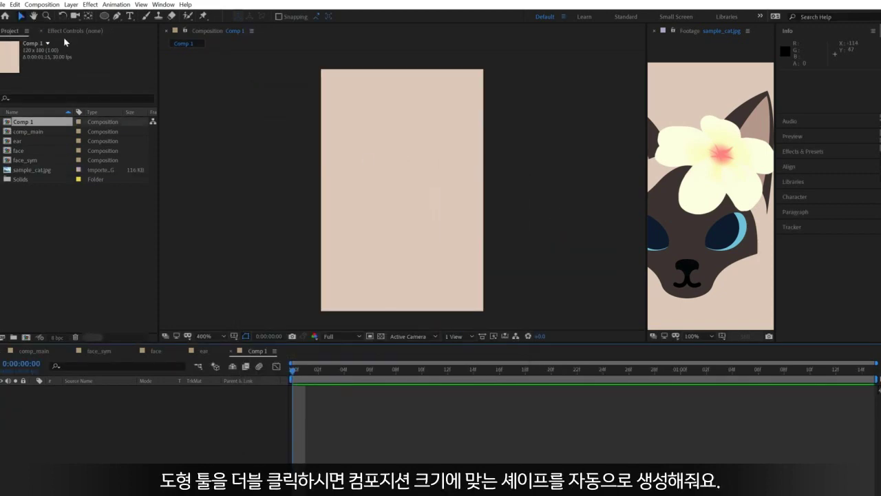
- Add an ellipse filling the composition and sample its fill from the pale yellow petal in the reference image
double_click(104, 15)
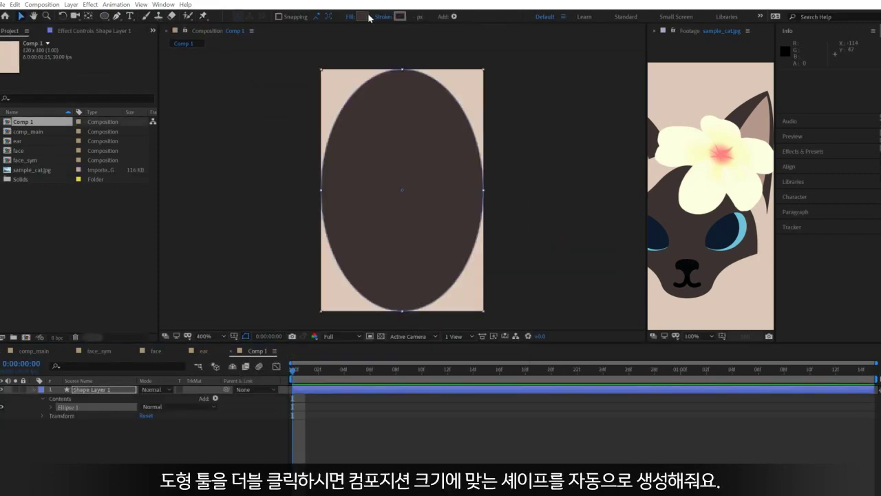
left_click(367, 16)
left_click(471, 454)
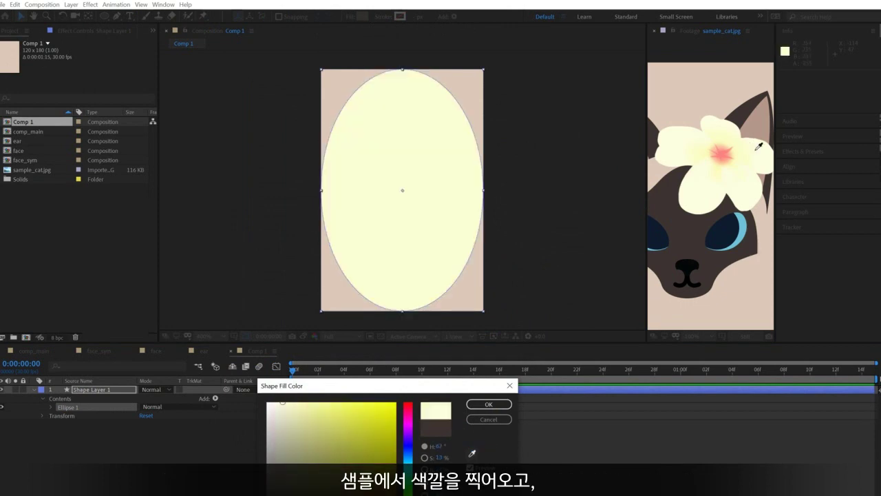
left_click(766, 145)
left_click(495, 404)
left_click(276, 441)
- Rename the new 120 × 180 px composition as petal
left_click(35, 124)
type("petal")
key("Return")
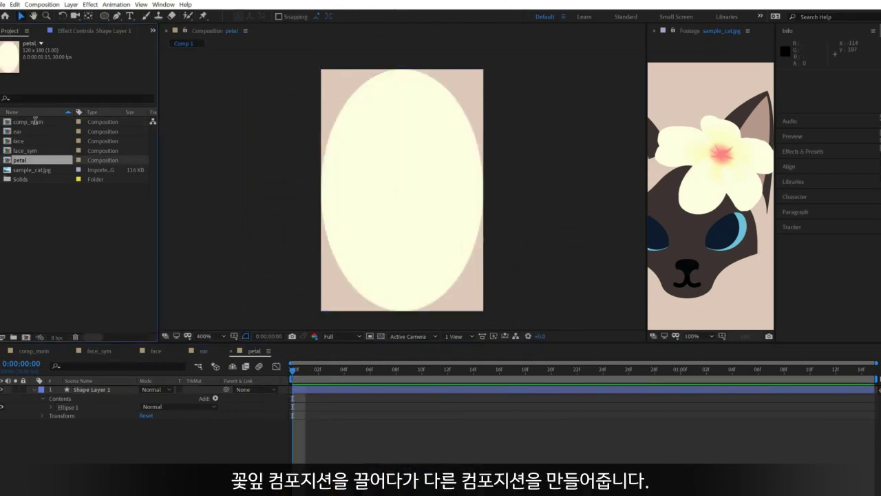
- Create a new composition from the petal composition and name it flower
left_click_drag(21, 294, 25, 337)
key("Return")
type("flower")
key("Return")
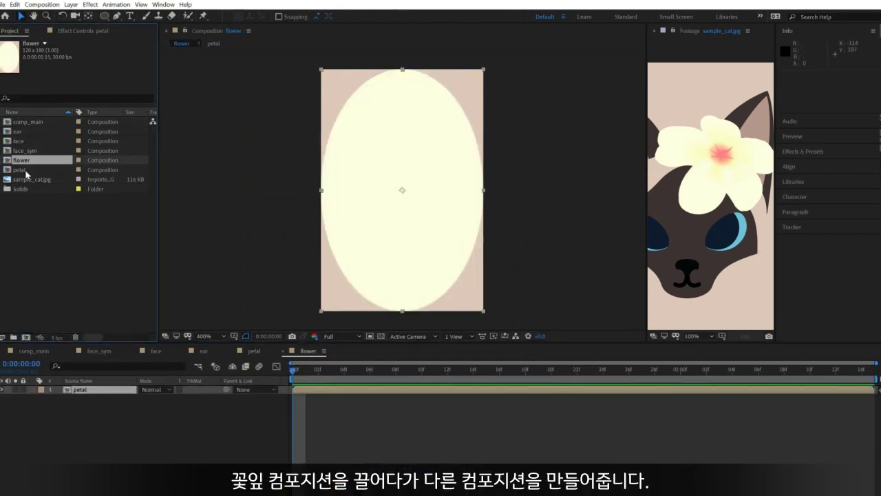
- Resize the flower composition to 400 × 400 px
double_click(24, 163)
key("ctrl+k")
left_click(307, 255)
type("400")
key("Tab")
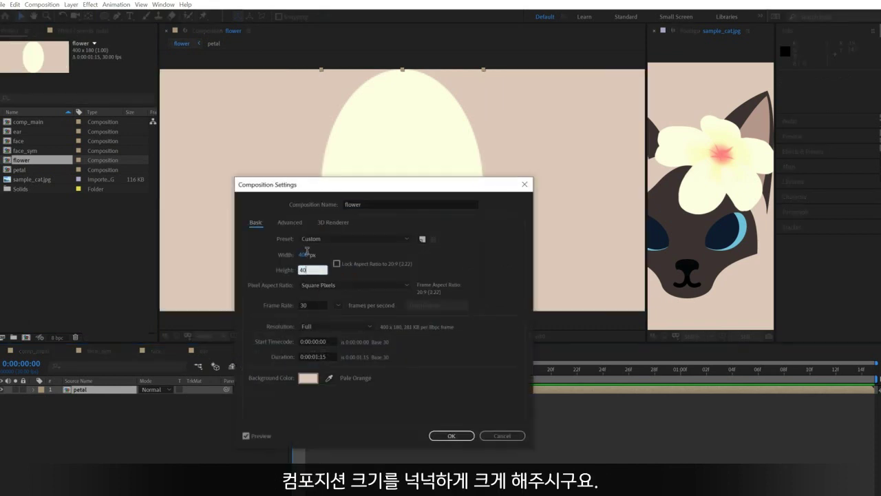
type("400")
key("Return")
scroll(366, 185, "down", 1)
- Move the petal layer's anchor point near the petal's lower end and set its Y position to 200
key("y")
left_click_drag(403, 191, 402, 238)
key("v")
key("p")
left_click(154, 399)
type("200")
key("Return")
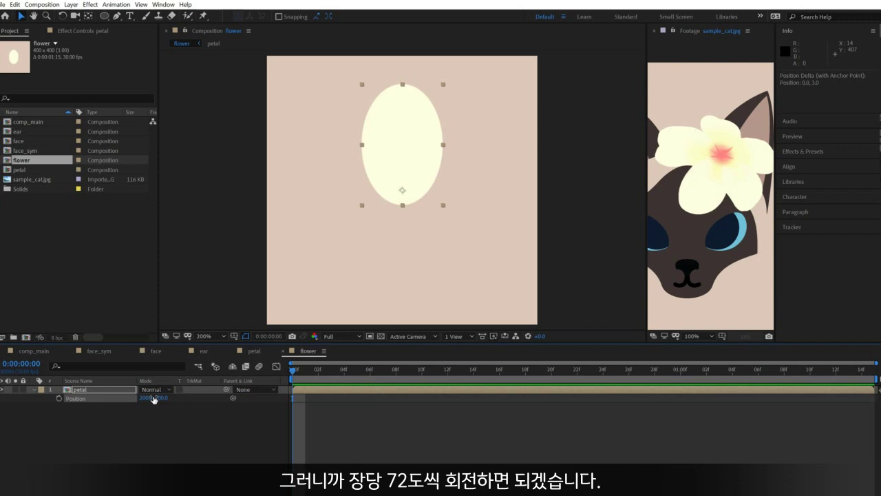
- Duplicate the petal layer twice, rotating the first copy to 72° and the second to 144°
key("ctrl+d")
key("r")
left_click(155, 398)
type("72")
key("Return")
key("ctrl+d")
key("r")
left_click(153, 397)
type("144")
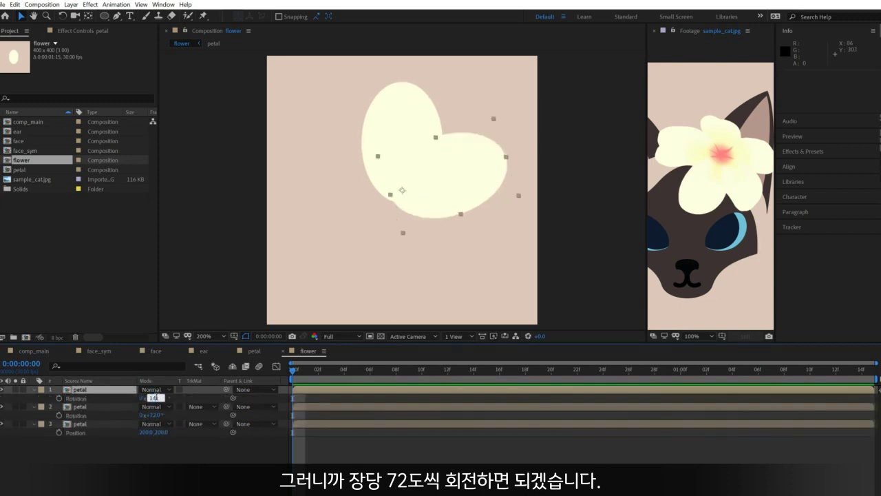
key("Return")
- Add two more petal copies rotated to 216° and 288° to complete the five-petal flower, and collapse the layer properties
key("ctrl+d")
left_click(153, 398)
type("216")
key("Return")
key("ctrl+d")
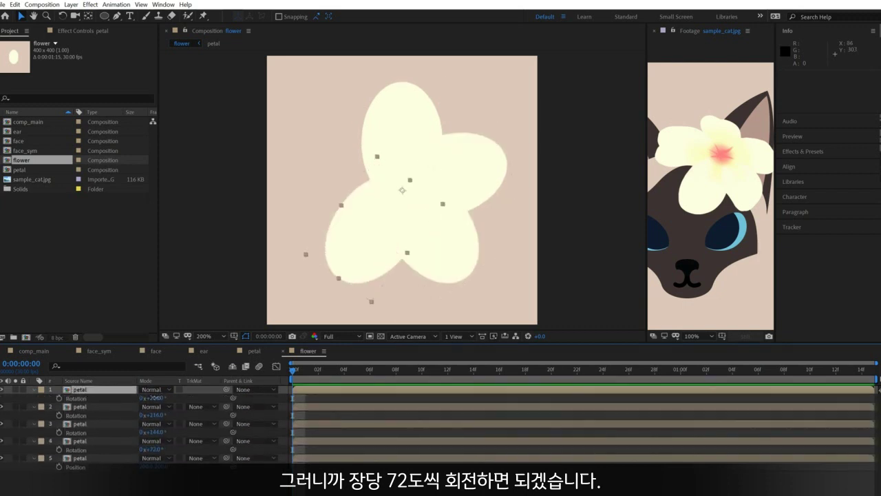
left_click(156, 398)
type("288")
key("Return")
key("F2")
key("u")
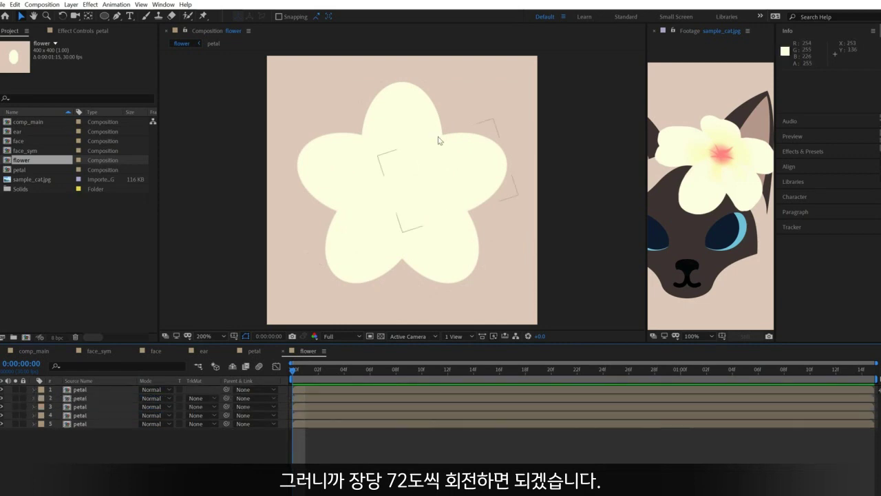
- Place the flower composition in comp_main over the top of the cat's head
left_click(98, 350)
left_click(34, 351)
left_click_drag(26, 160, 415, 183)
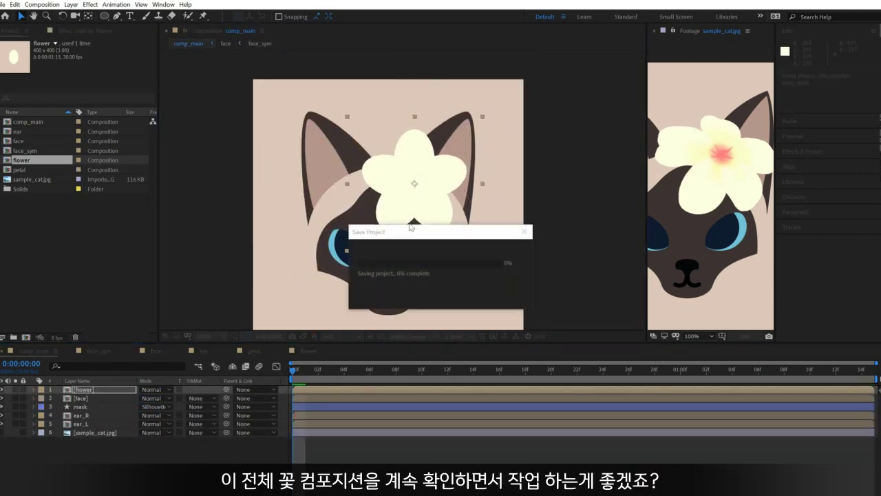
- Open a second viewer for the flower composition and make it a narrow preview beside the main viewer
left_click(306, 351)
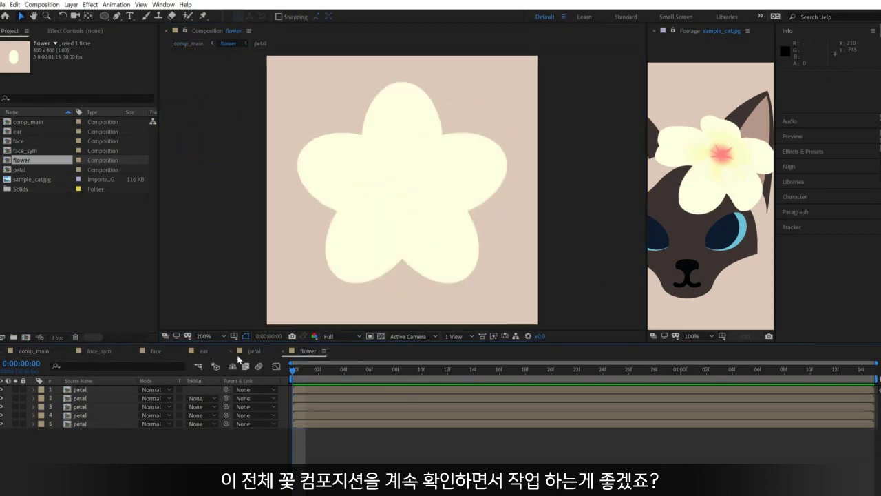
left_click(232, 33)
left_click(296, 39)
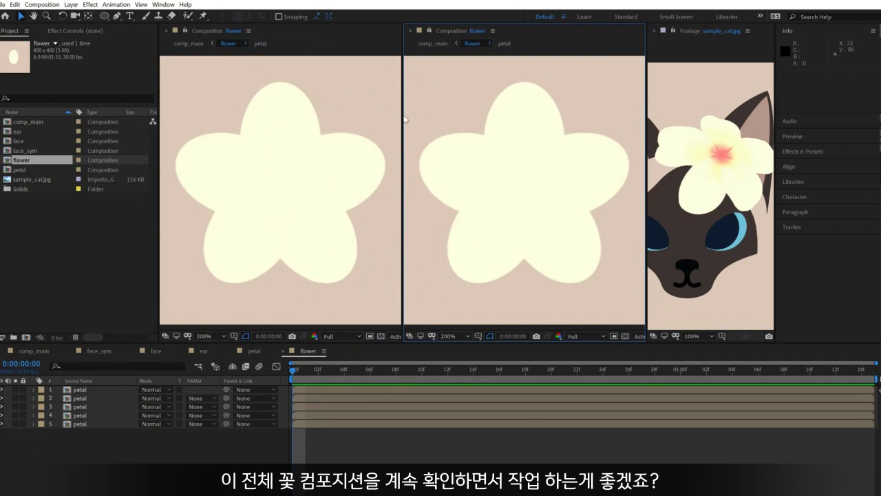
left_click_drag(403, 118, 510, 118)
scroll(612, 137, "down", 1)
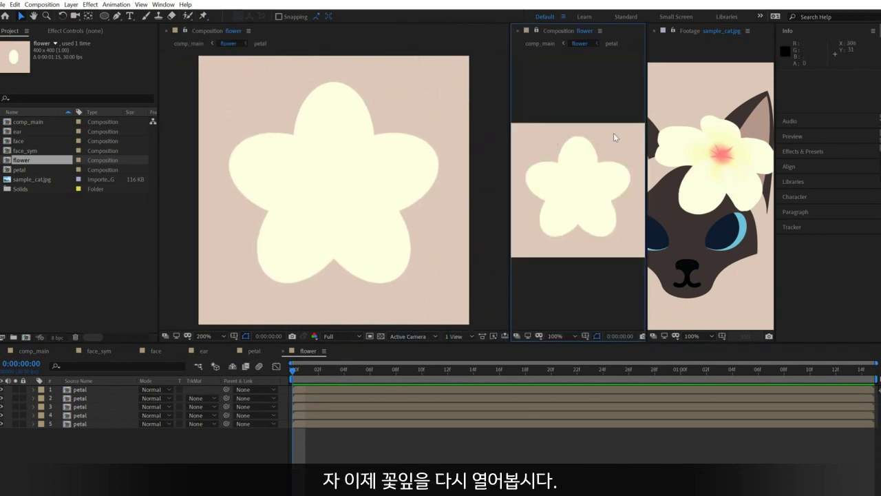
- Open the petal composition and draw a closed petal path with a notched tip and narrow base using the Pen tool
double_click(353, 239)
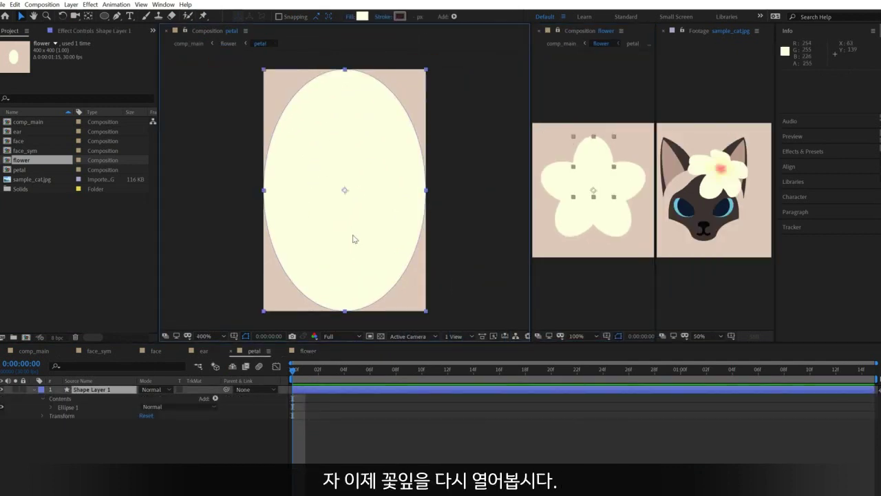
left_click(337, 442)
key("g")
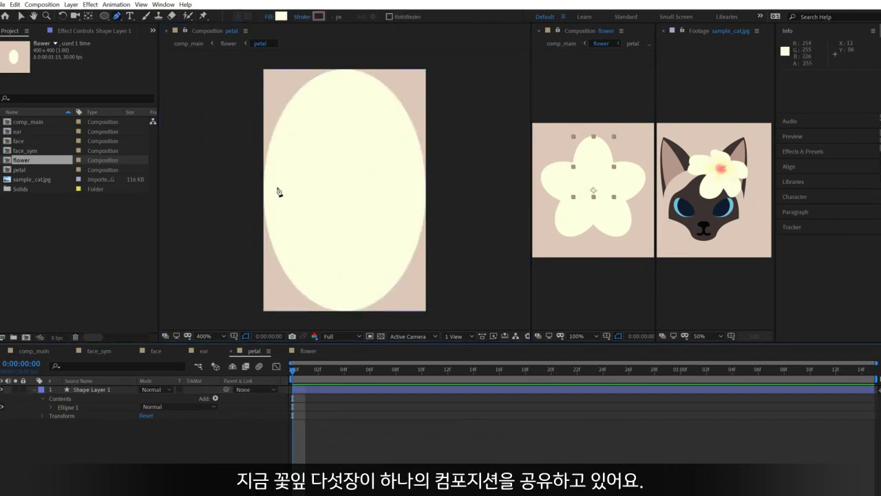
left_click_drag(264, 138, 264, 96)
left_click_drag(343, 69, 343, 112)
left_click_drag(361, 110, 348, 145)
left_click_drag(330, 146, 347, 81)
left_click_drag(413, 170, 413, 248)
left_click_drag(413, 247, 420, 154)
mouse_move(360, 246)
left_mouse_down()
mouse_move(347, 260)
mouse_move(350, 247)
left_mouse_up()
left_click_drag(319, 237, 307, 226)
left_click(258, 79)
left_click_drag(259, 68, 235, 147)
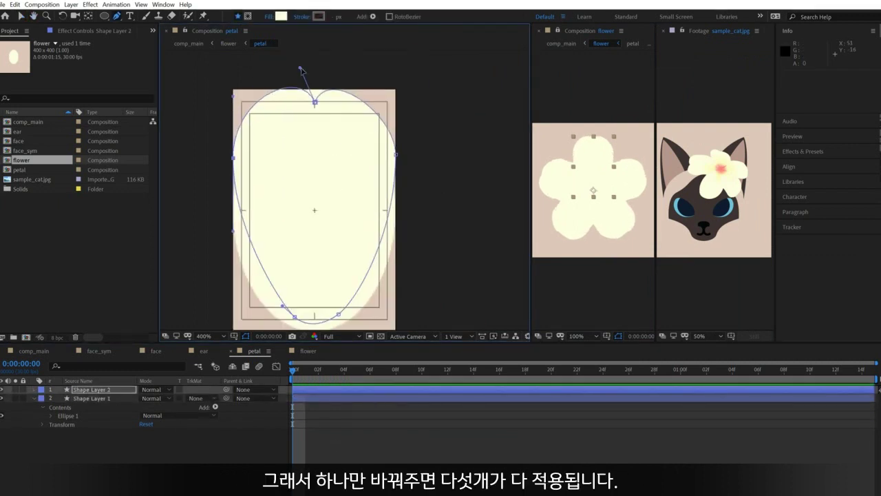
- Hide the ellipse layer and round the two upper lobes of the new petal path on both sides of the notch
left_click_drag(300, 69, 283, 72)
left_click_drag(321, 71, 347, 70)
left_click(2, 398)
left_click_drag(234, 158, 239, 133)
left_click_drag(395, 155, 396, 132)
left_click_drag(347, 70, 350, 74)
left_click_drag(283, 73, 279, 74)
left_click_drag(396, 132, 390, 131)
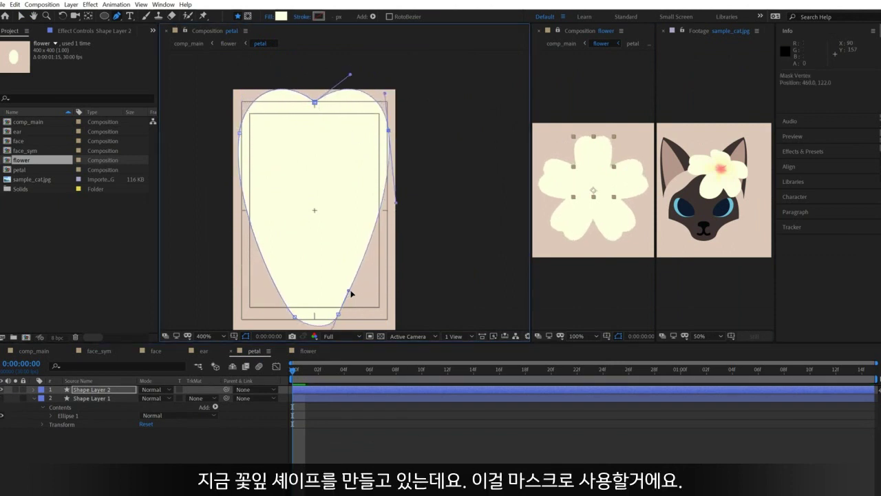
- Lower the side points of the petal path and lengthen their handles to smooth both side curves
left_click_drag(232, 205, 238, 237)
left_click_drag(395, 203, 390, 241)
left_click_drag(388, 131, 387, 142)
left_click_drag(239, 133, 239, 149)
left_click_drag(237, 253, 227, 261)
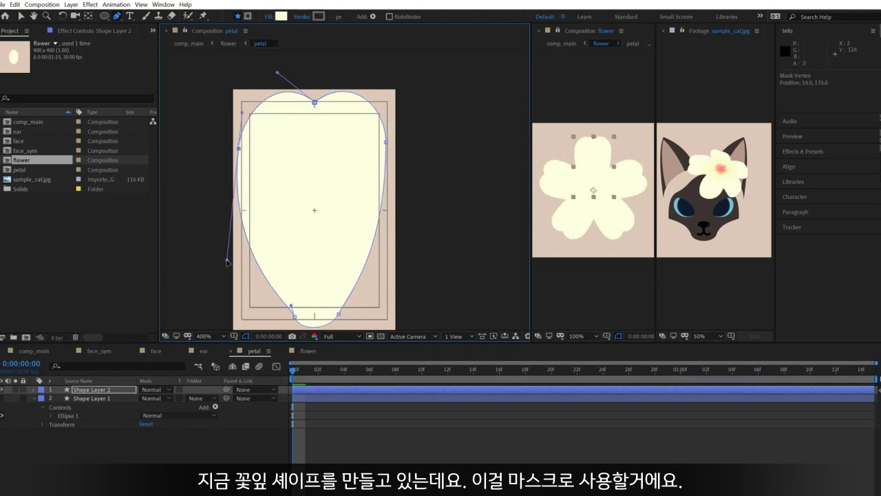
- Narrow the base of the petal path and pull its sides inward so it tapers evenly to the tip
left_click_drag(389, 242, 395, 250)
left_click_drag(386, 143, 384, 142)
left_click_drag(338, 314, 329, 315)
left_click_drag(394, 250, 393, 208)
left_click_drag(238, 148, 242, 145)
left_click_drag(231, 256, 232, 208)
left_click_drag(295, 317, 300, 314)
left_click_drag(296, 302, 298, 240)
left_click_drag(336, 254, 335, 254)
left_click_drag(340, 243, 351, 293)
left_click_drag(249, 144, 251, 145)
left_click_drag(392, 142, 392, 146)
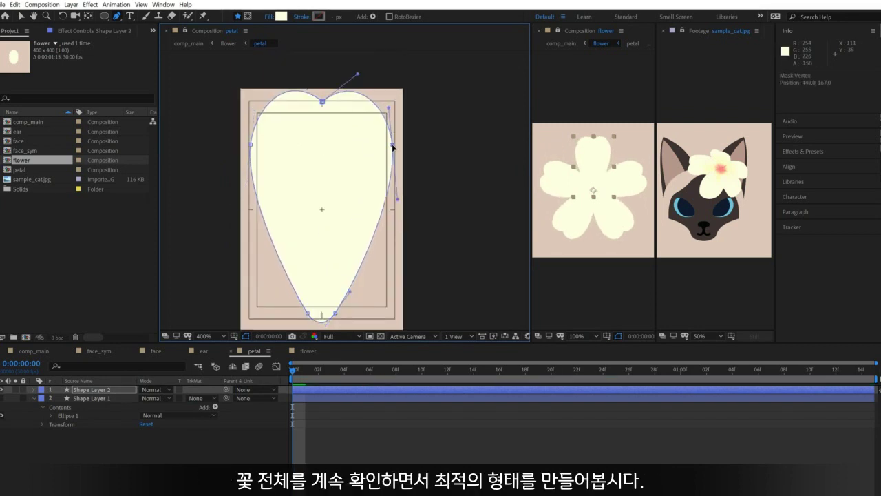
- Fine-tune the side point and curve of the petal path's left lobe
left_click(250, 144)
left_click_drag(242, 200, 244, 197)
left_click_drag(263, 106, 263, 104)
left_click_drag(274, 91, 271, 93)
left_click_drag(250, 144, 250, 125)
left_click(263, 104)
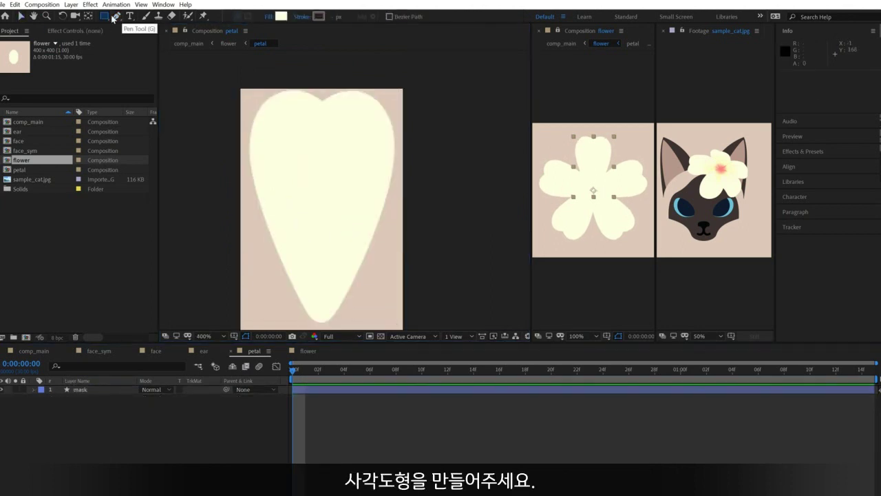
- Add a rectangle filling the petal composition beneath the mask layer and switch its fill to a linear gradient
key("q")
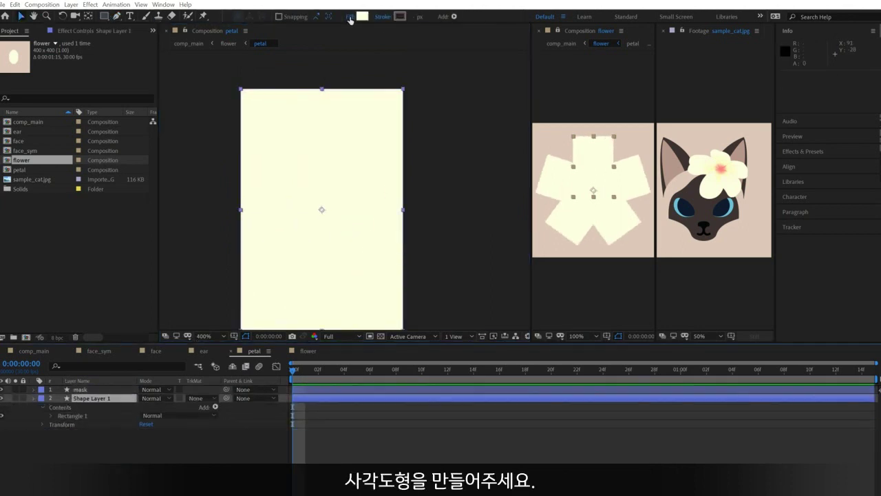
left_click(349, 17)
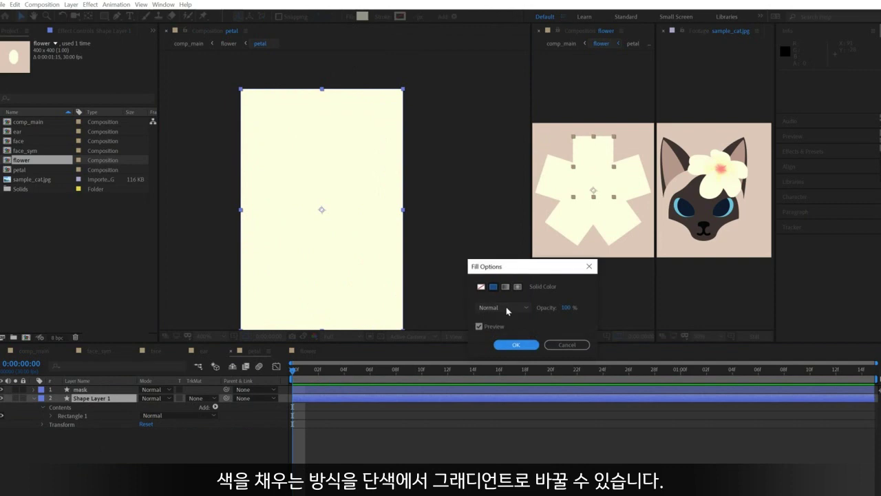
left_click(505, 286)
left_click(515, 345)
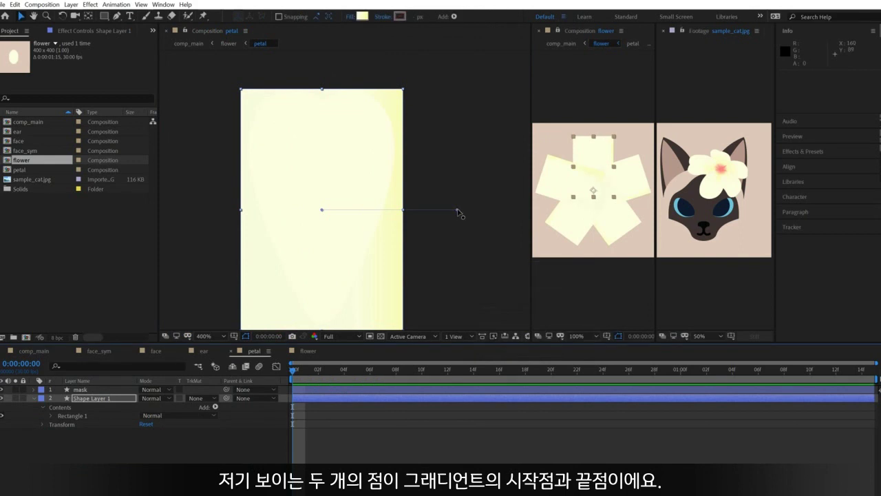
- Orient the gradient vertically, from the petal's upper edge to its base
left_click_drag(339, 290, 322, 316)
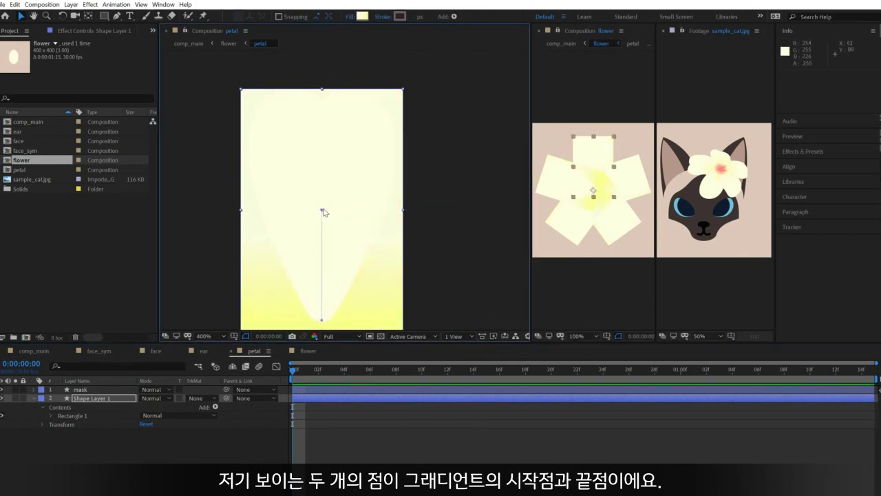
scroll(326, 181, "down", 1)
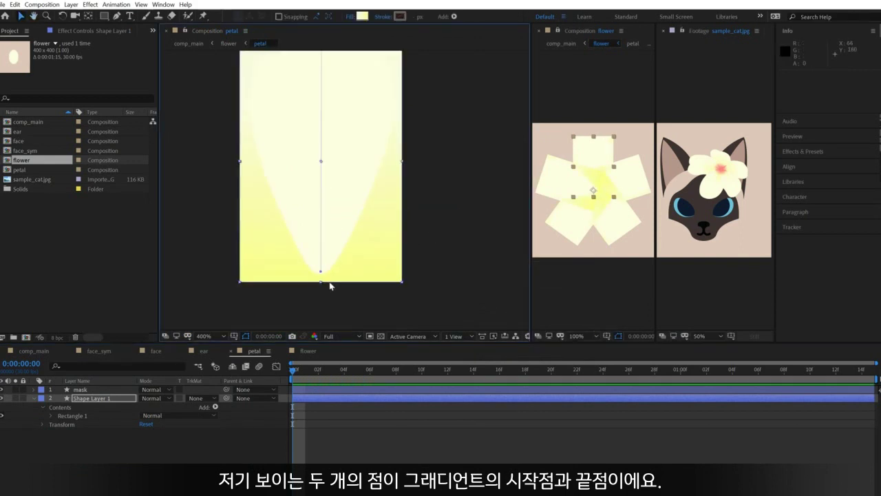
scroll(450, 228, "up", 2)
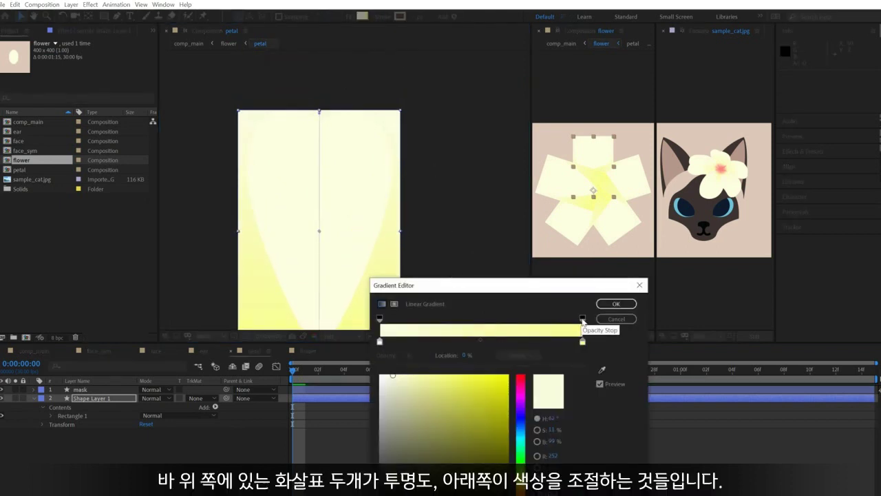
- Examine the opacity and colour stops of the rectangle's linear gradient
left_click(583, 318)
left_click_drag(405, 355, 606, 344)
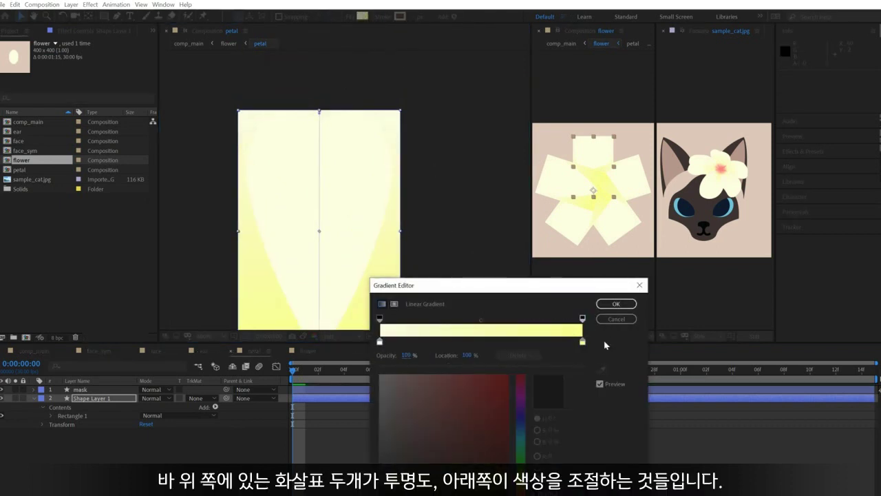
left_click(581, 340)
left_click(583, 318)
left_click(616, 303)
- Set the mask layer's blending mode to Stencil Alpha
left_click(86, 389)
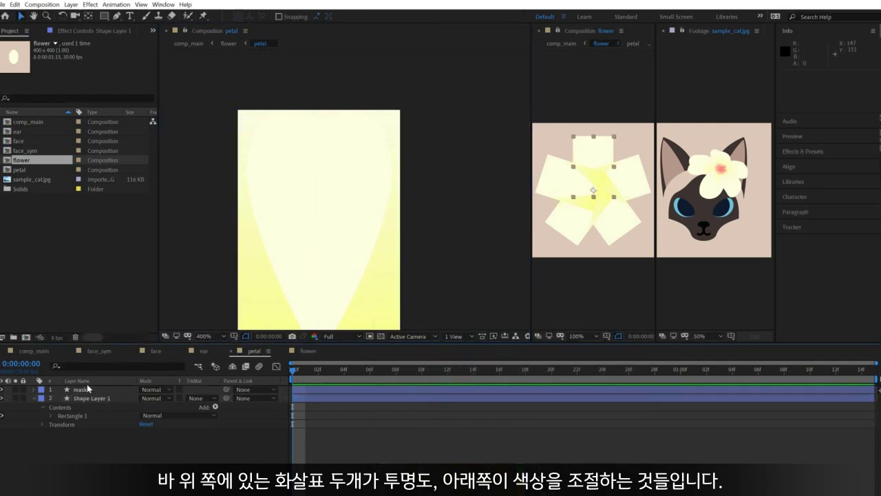
left_click(155, 391)
left_click(179, 325)
- Rename the gradient rectangle layer as base
left_click(380, 400)
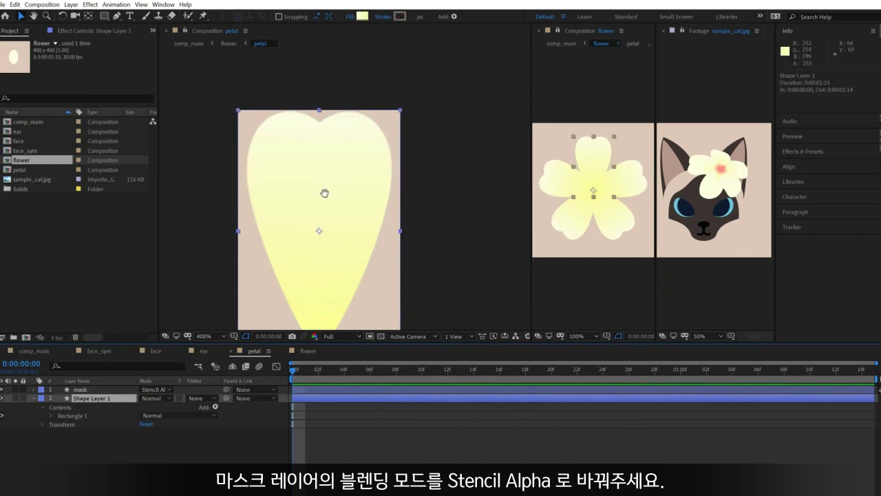
left_click_drag(324, 192, 338, 145)
left_click(488, 168)
left_click(109, 398)
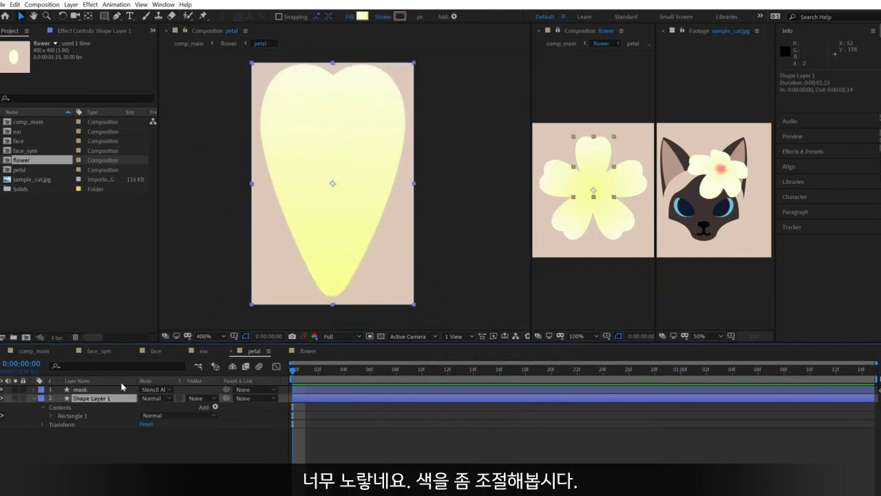
type("base")
key("Return")
- Reduce the yellow in the base gradient by moving its pale colour stop to about 27.5% and shifting the midpoint toward the yellow stop
left_click(362, 16)
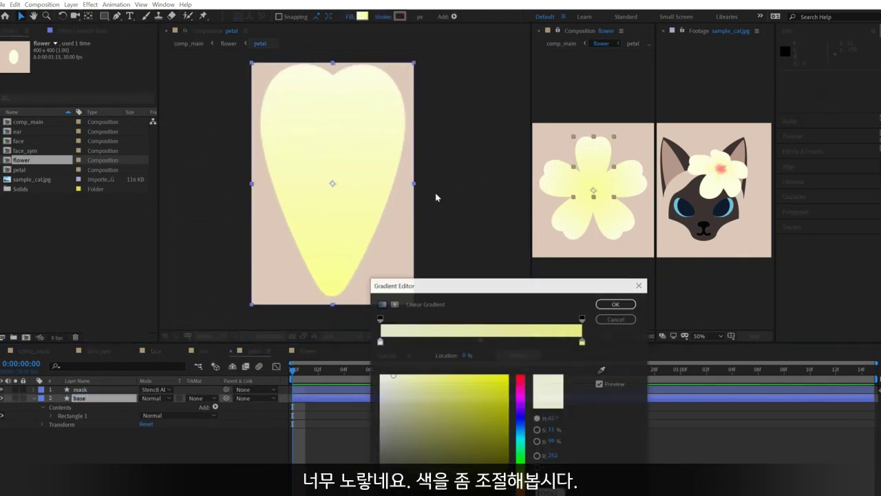
left_click_drag(380, 340, 422, 341)
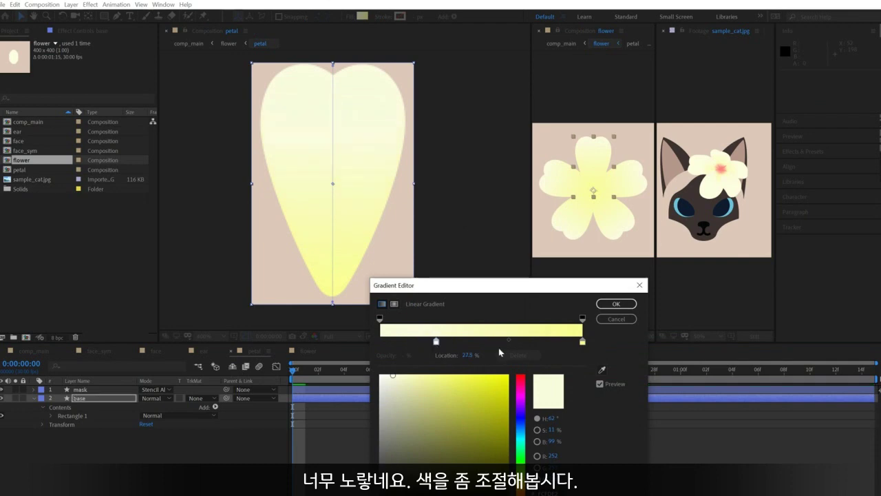
left_click_drag(510, 340, 517, 342)
left_click(615, 318)
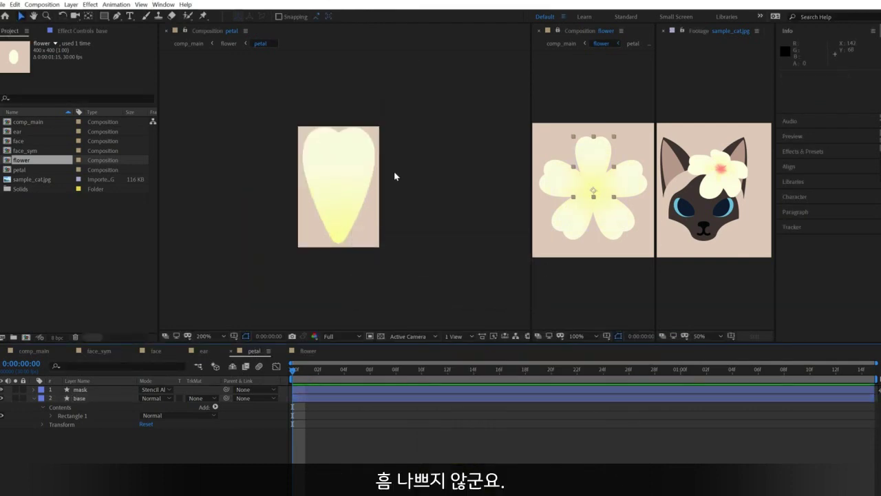
- Add a 40 × 60 px pink ellipse over the petal's base on a new shape layer
key("period")
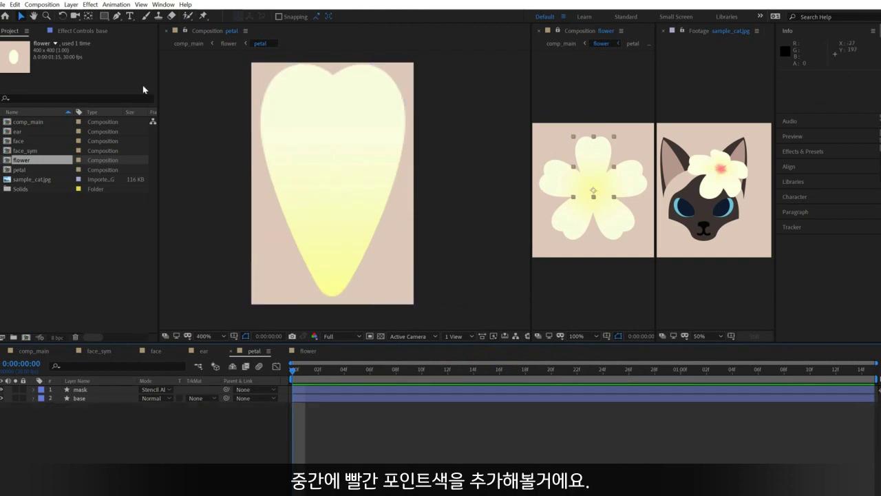
left_click_drag(105, 17, 123, 45)
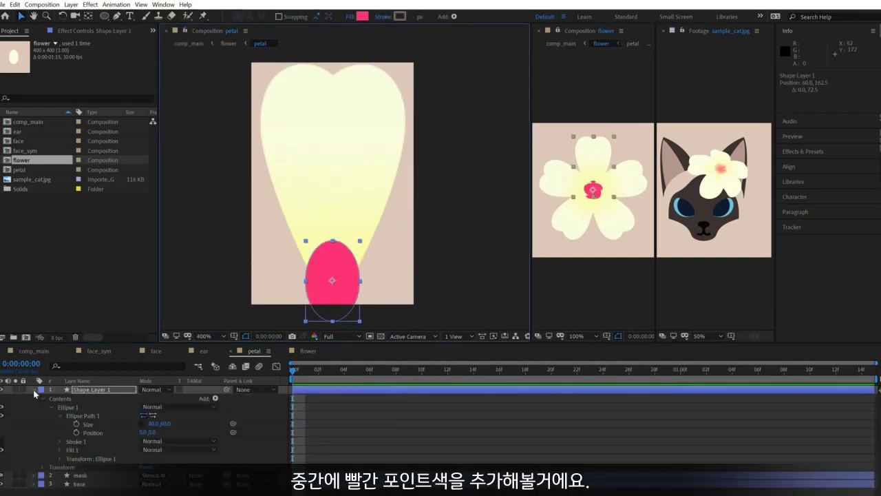
left_click(33, 390)
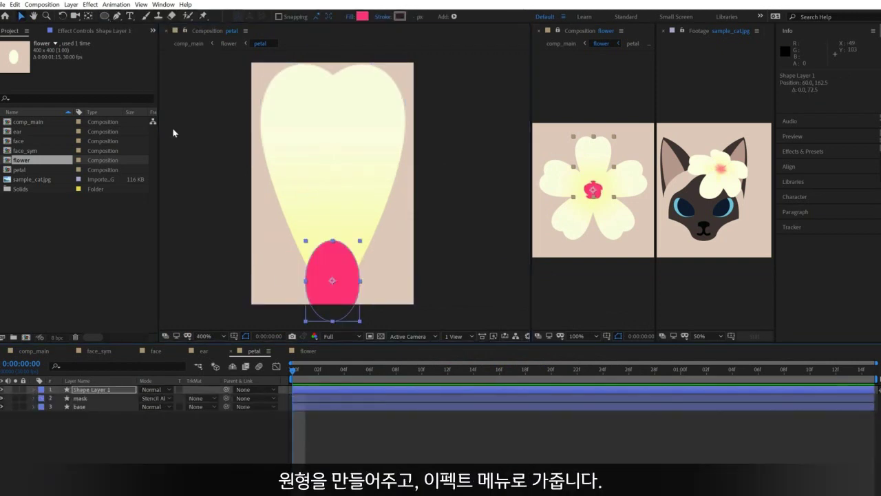
- Apply the Gaussian Blur effect to the pink ellipse layer
left_click(100, 7)
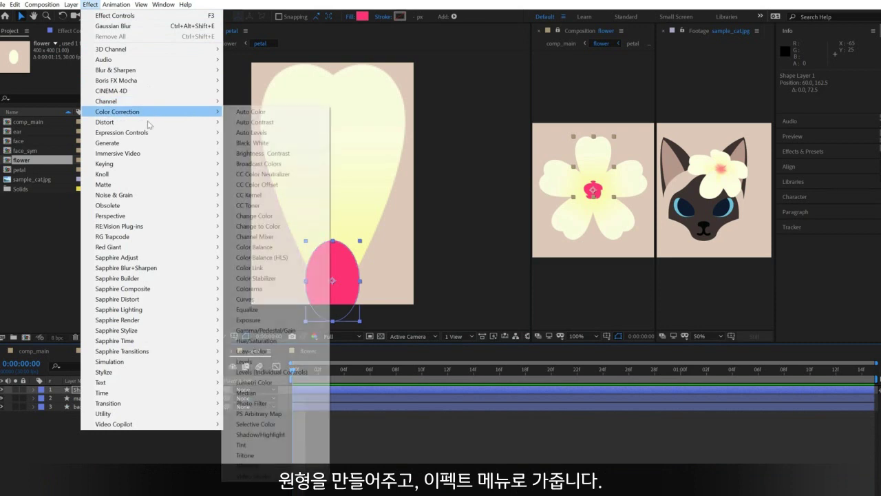
mouse_move(165, 69)
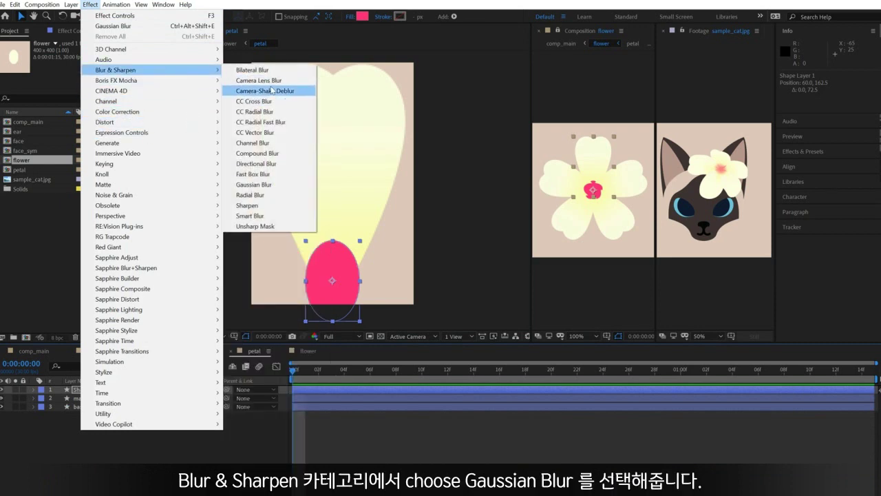
left_click(253, 185)
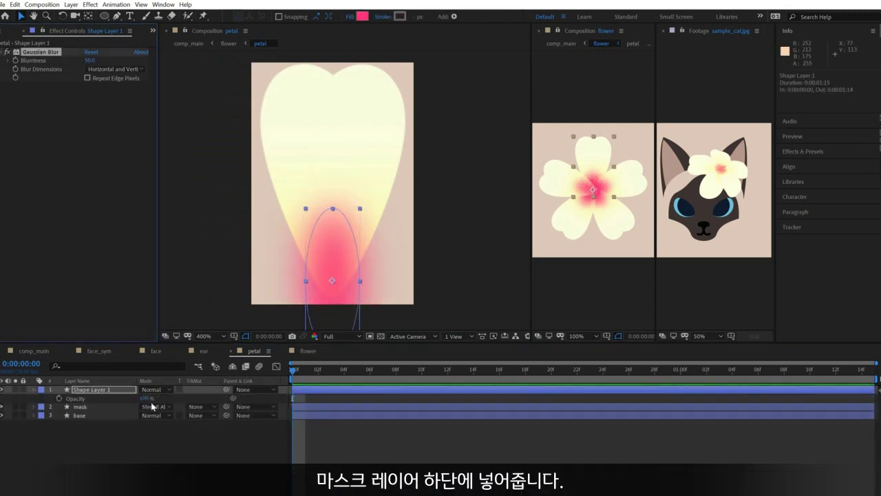
- Move the blurred pink ellipse layer beneath the mask layer so the petal outline clips it
left_click_drag(95, 391, 94, 415)
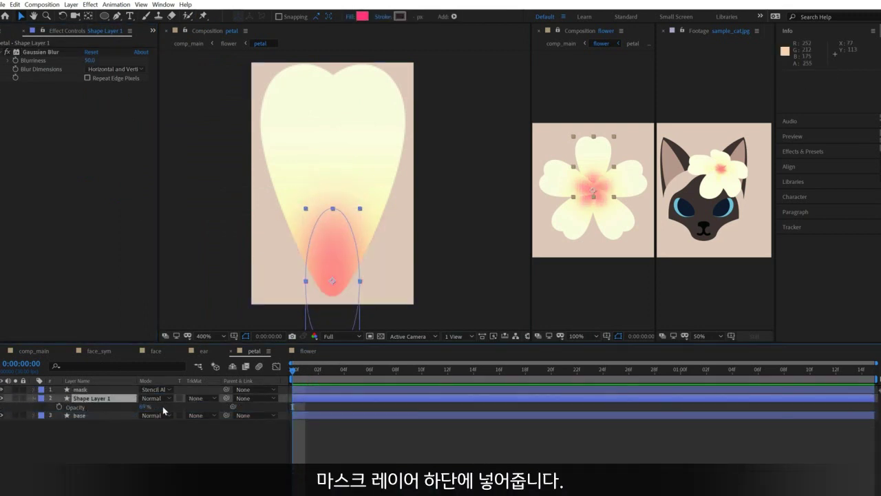
left_click(437, 449)
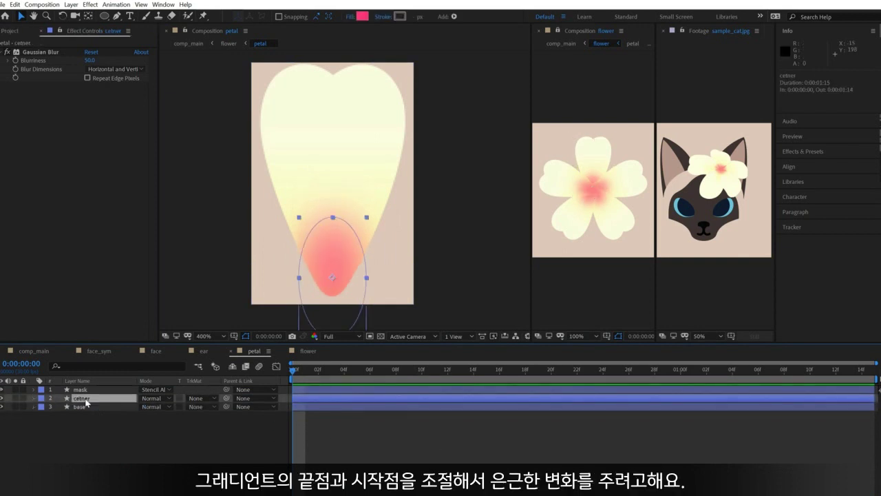
- Shift the start and end points of the base layer's gradient fill so it runs diagonally from the petal's upper left to its lower right
left_click(34, 407)
left_click(52, 424)
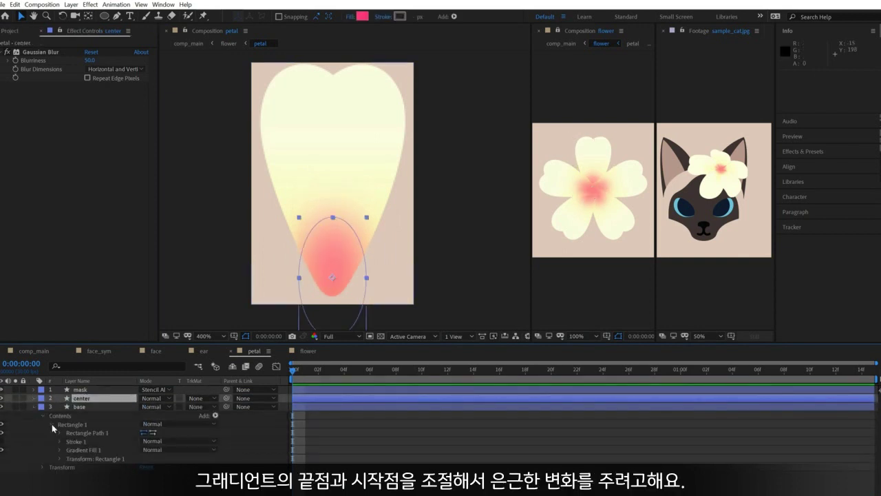
left_click(59, 450)
left_click(101, 484)
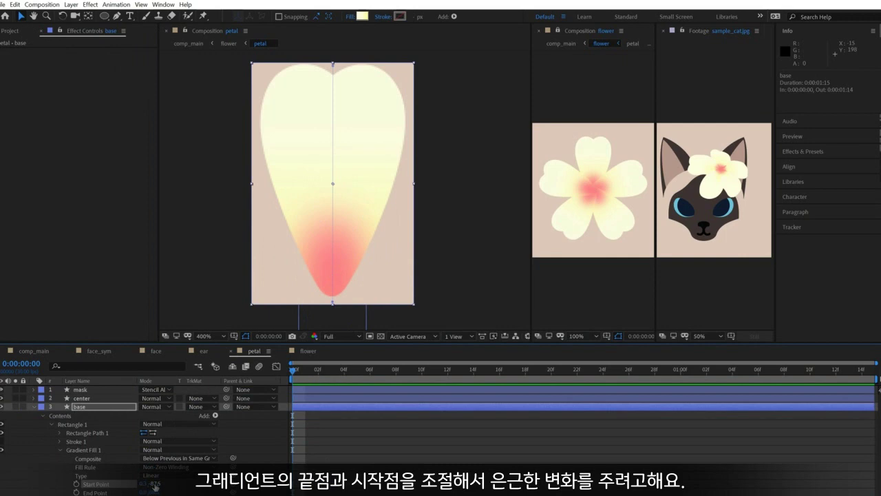
key("Return")
mouse_move(146, 484)
left_mouse_down()
mouse_move(135, 483)
mouse_move(164, 493)
mouse_move(133, 492)
mouse_move(166, 485)
mouse_move(152, 486)
left_mouse_up()
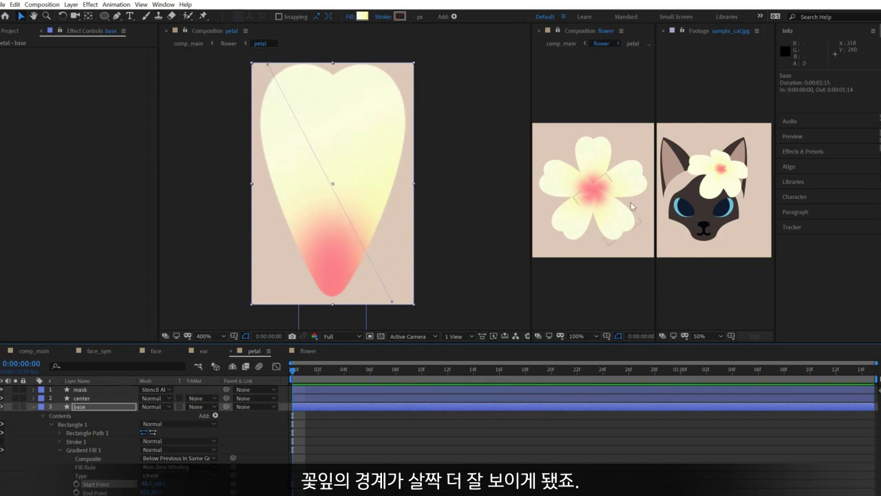
left_click(583, 436)
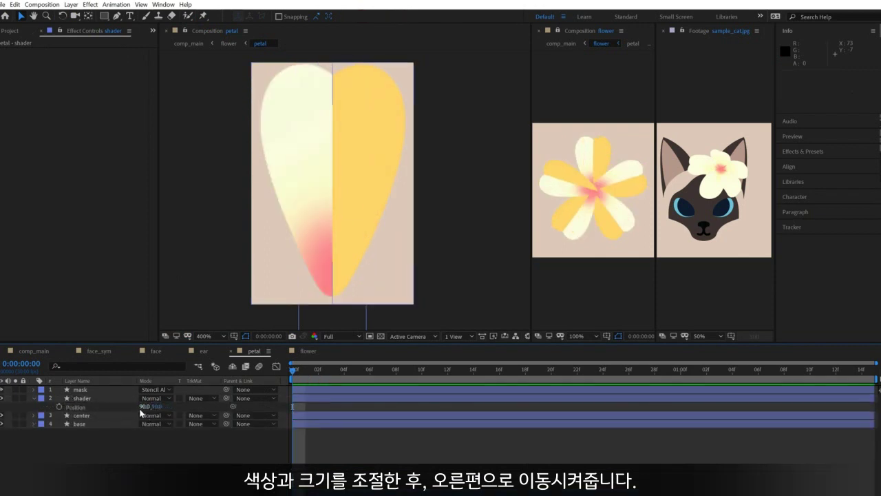
- Set the shader layer's blending mode to Multiply and its opacity to 5%
left_click(151, 399)
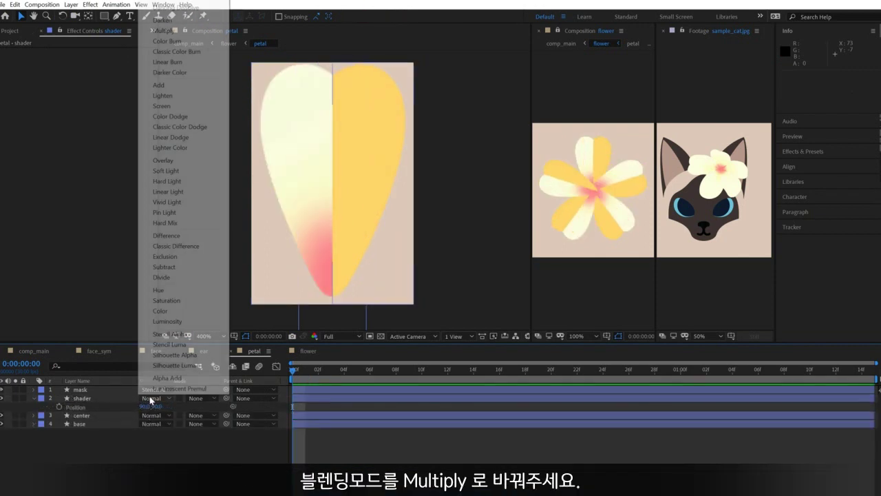
left_click(163, 30)
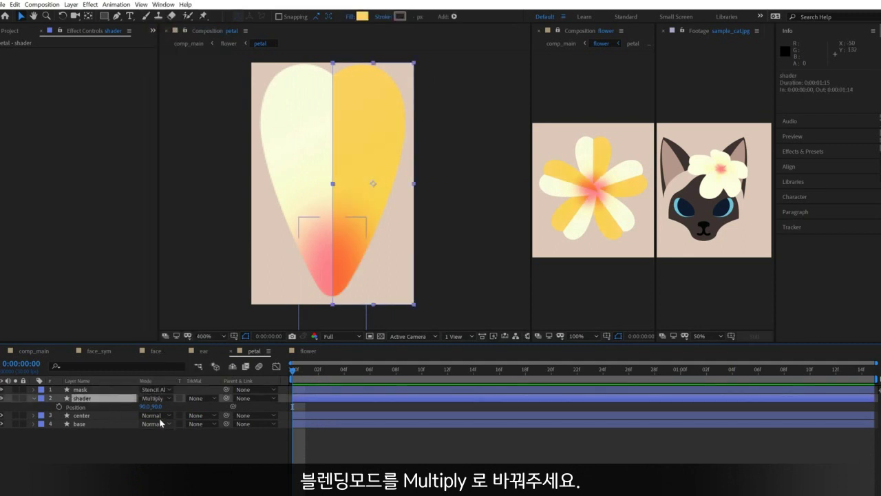
key("t")
left_click_drag(146, 407, 138, 410)
left_click(144, 407)
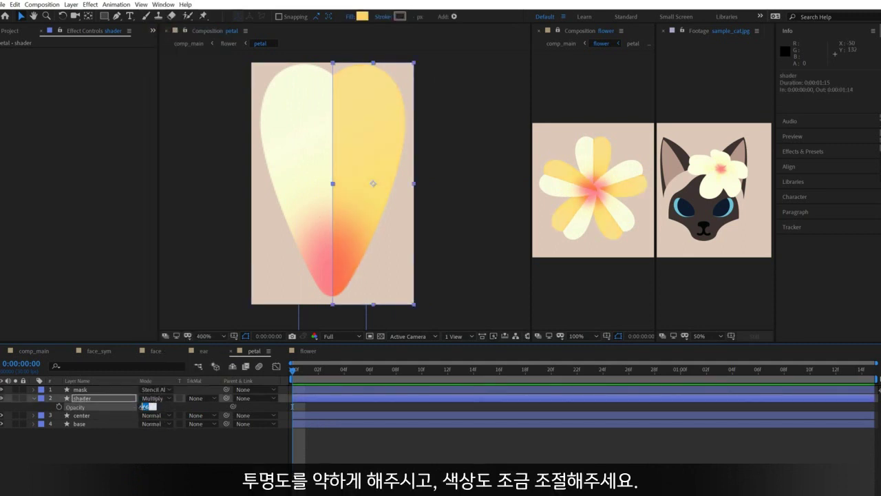
type("8")
key("Return")
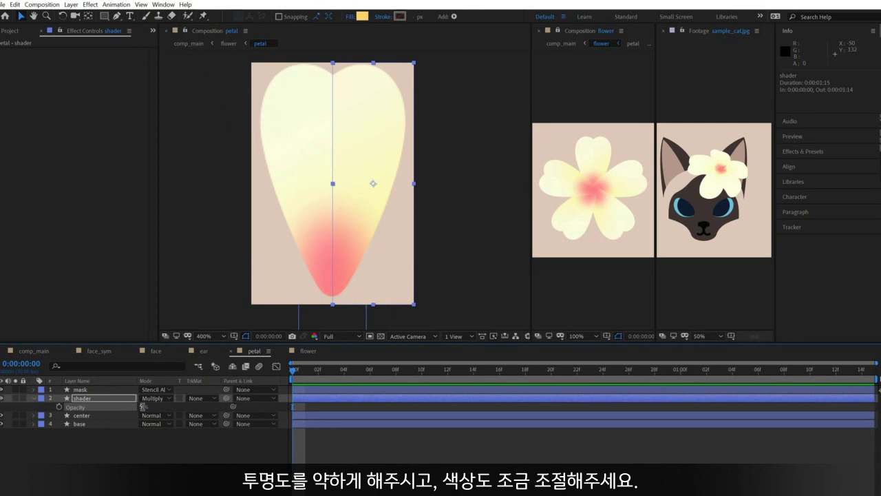
- Change the shader's fill to a darker, fully saturated orange and save the project
left_click(362, 16)
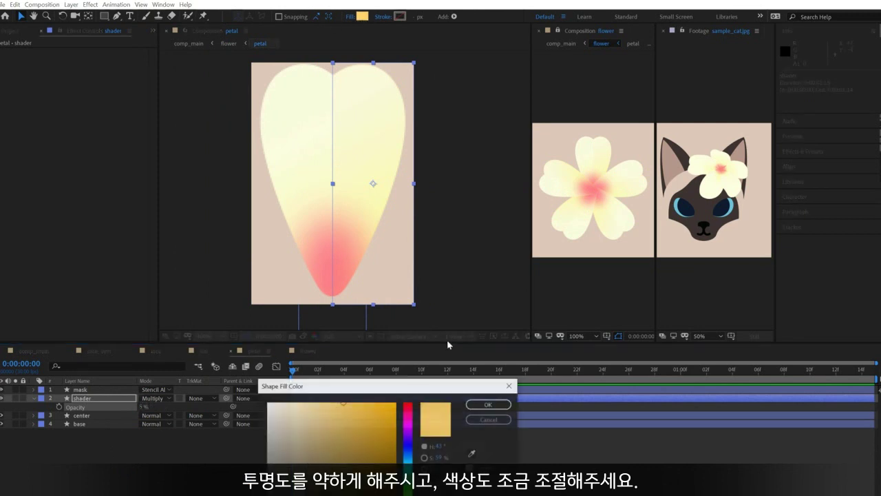
left_click(380, 443)
left_click_drag(380, 442, 397, 436)
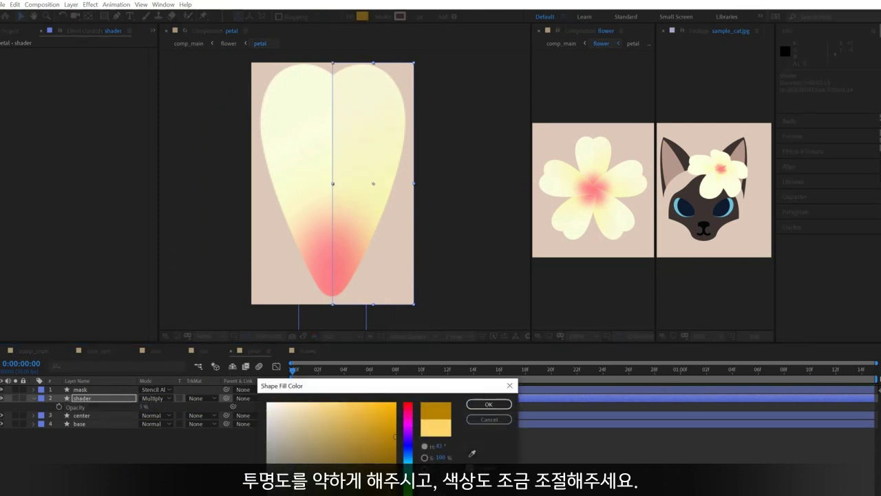
left_click(408, 495)
left_click(493, 407)
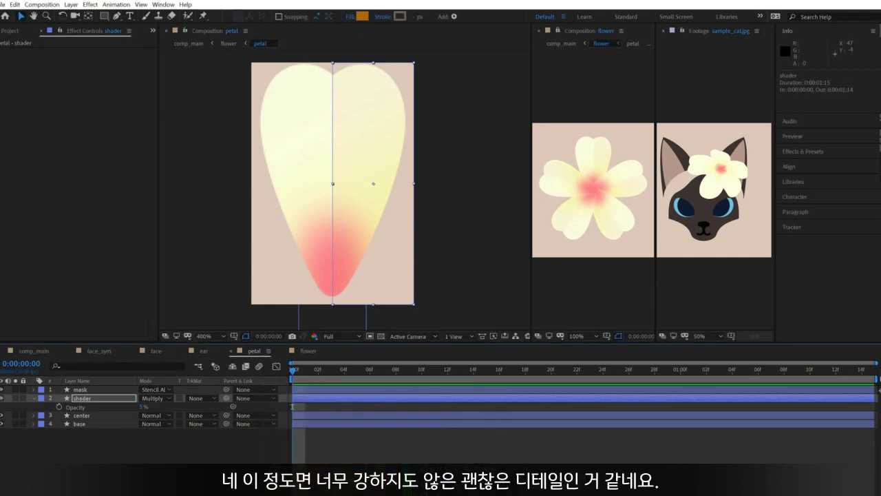
left_click(475, 454)
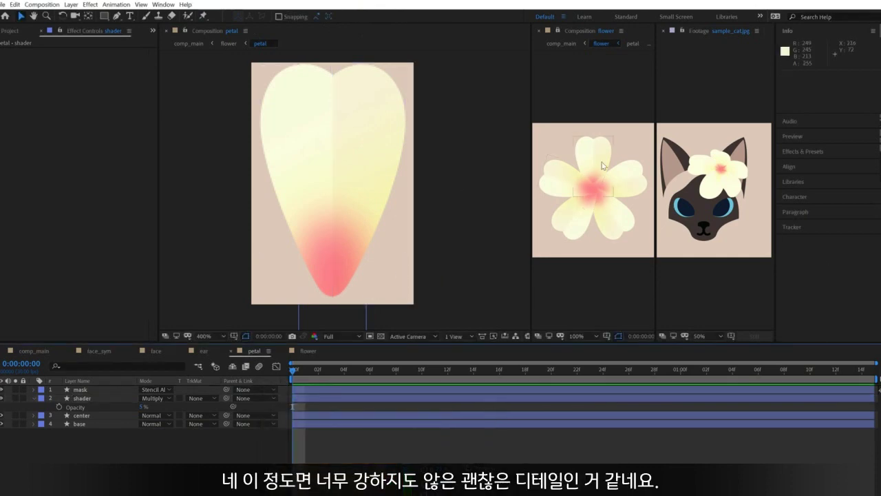
key("ctrl+s")
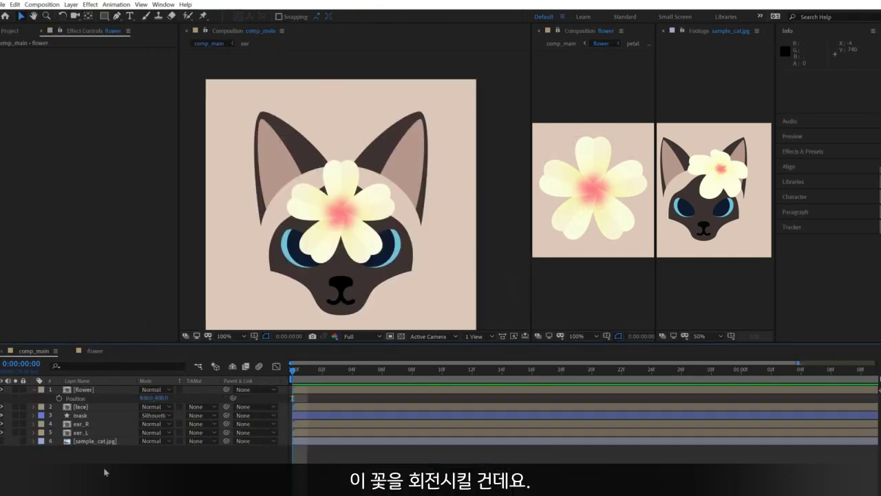
- Add a null object to comp_main
right_click(125, 475)
mouse_move(141, 478)
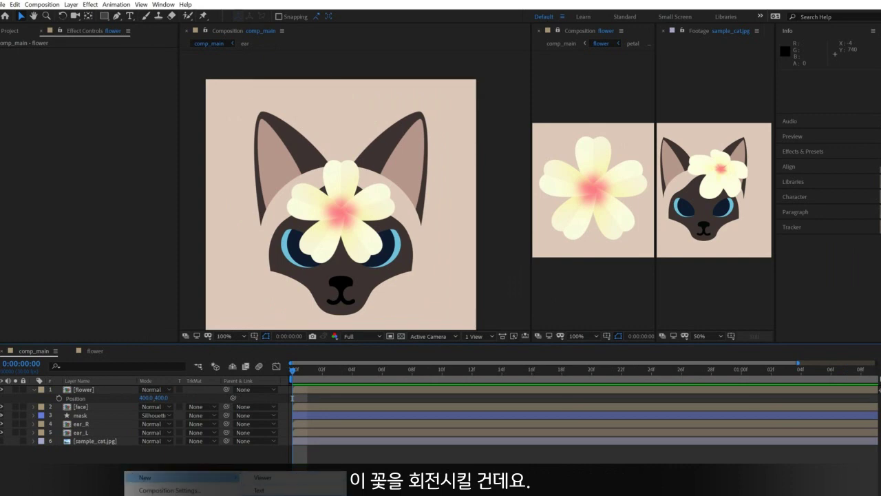
left_click(272, 495)
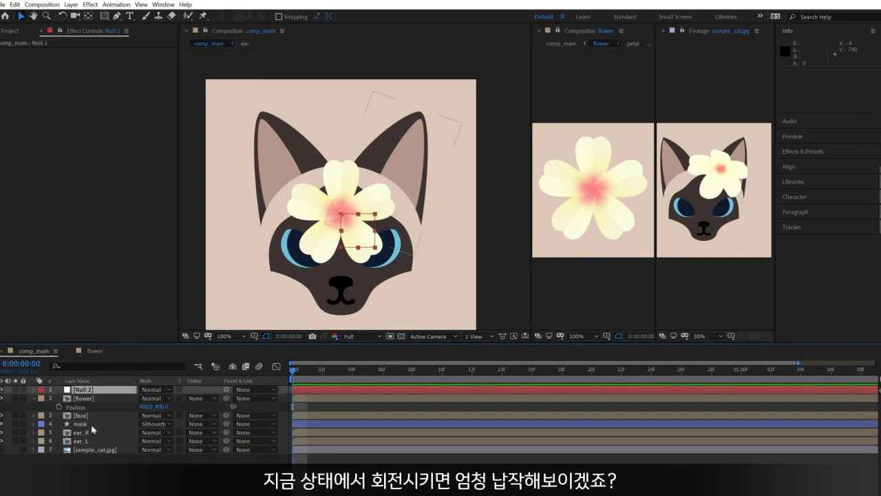
left_click(90, 392)
double_click(90, 395)
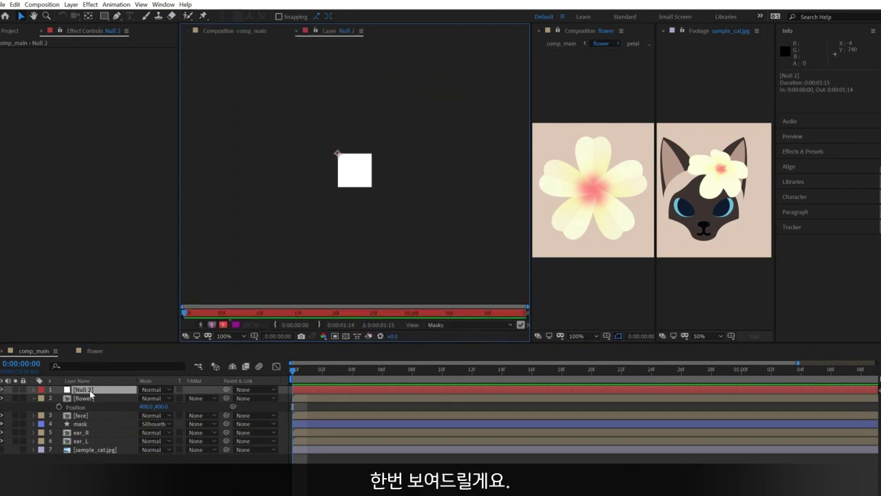
left_click(297, 31)
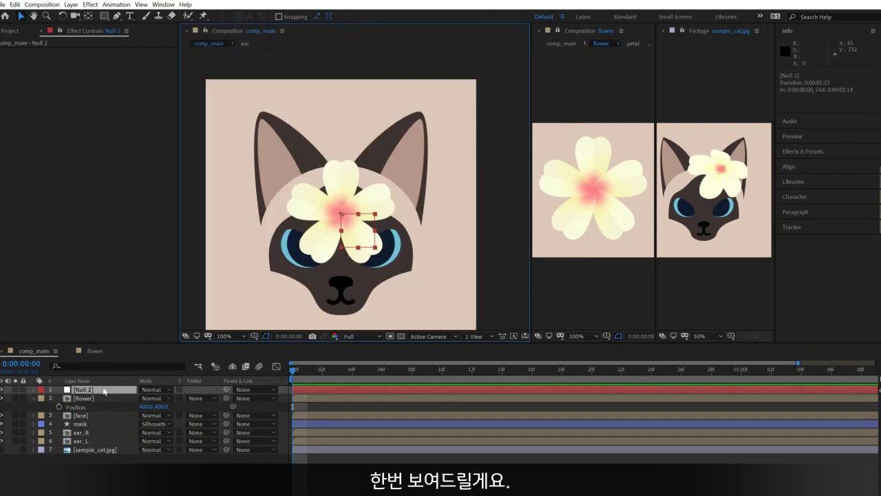
- Animate the flower layer's rotation from 0° at frame 0 to one full turn at frame 20, and end the work area there
left_click(94, 400)
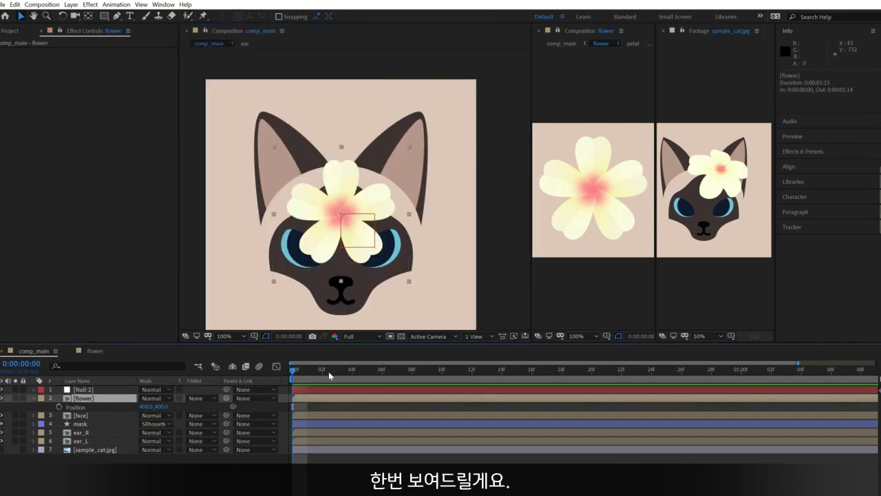
key("shift+r")
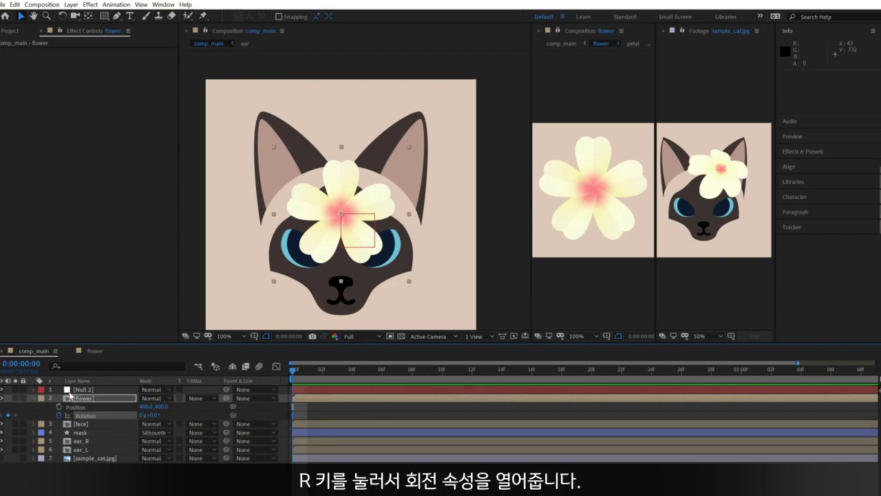
key("r")
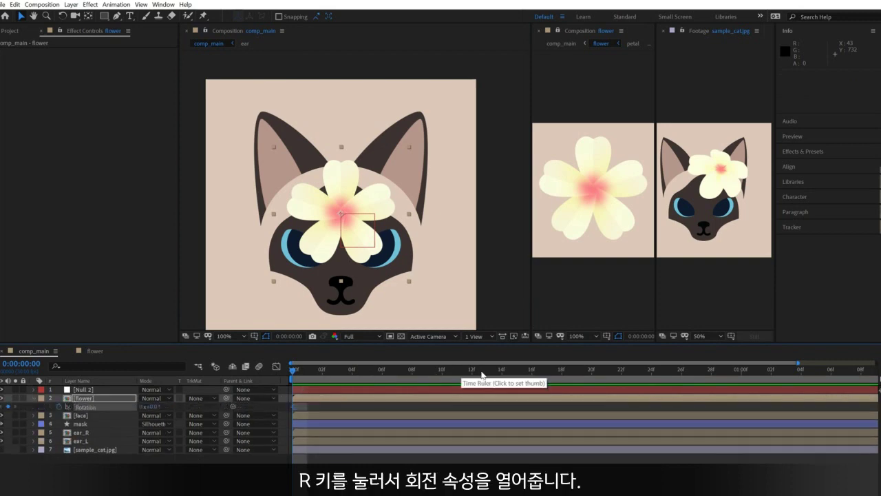
left_click(591, 373)
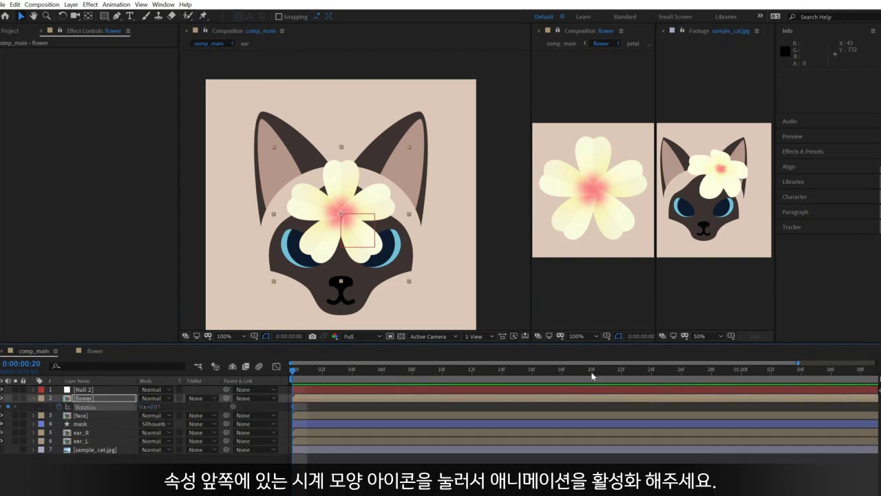
left_click(142, 407)
type("1")
key("Return")
key("n")
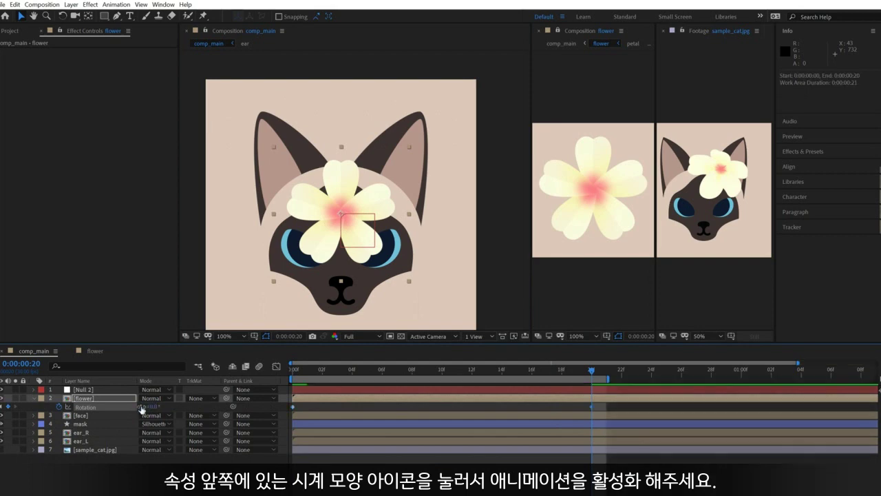
- Preview the flower's rotation and return to the first frame
key("space")
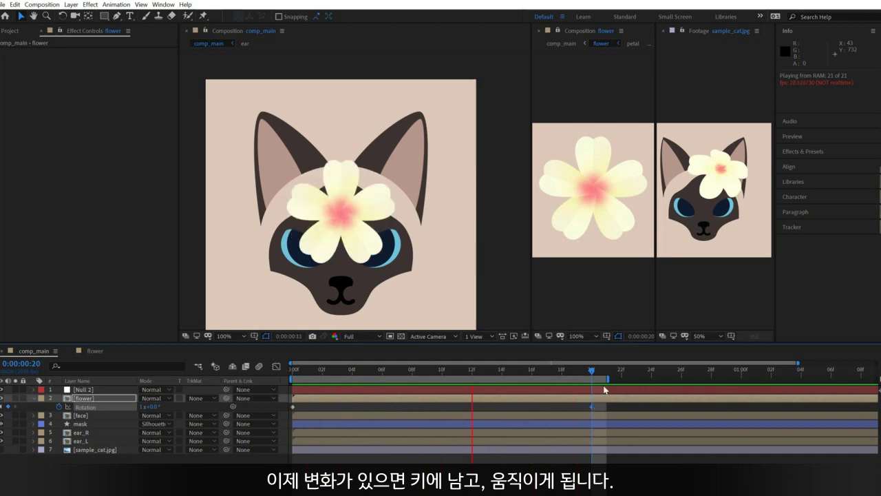
key("space")
left_click(301, 371)
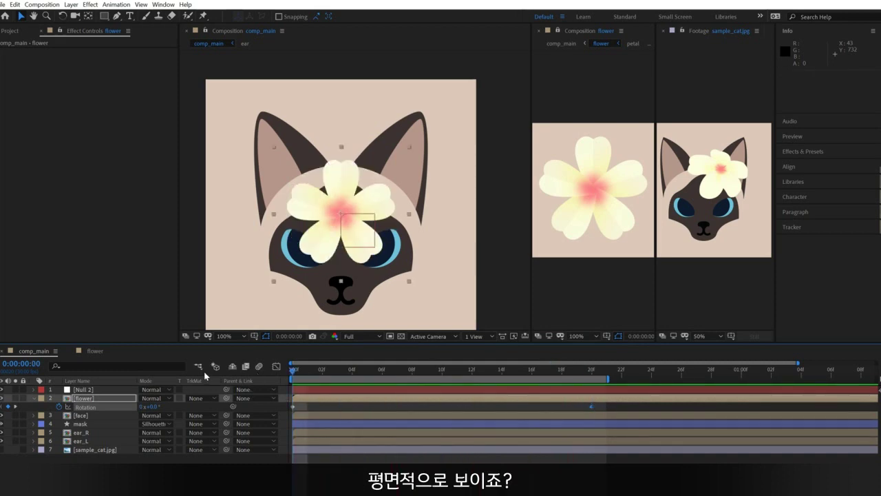
- Rename the null object flower_pivot and parent the flower layer to it
left_click(105, 391)
key("Return")
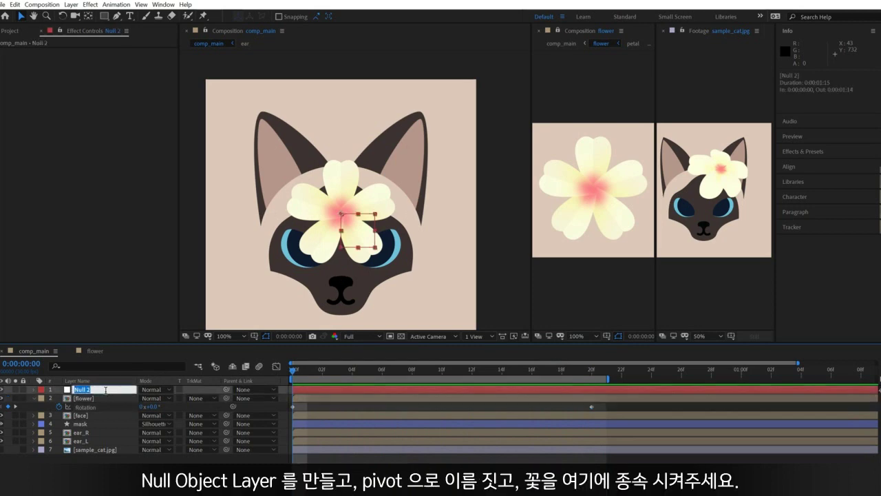
type("flower_pivot")
key("Return")
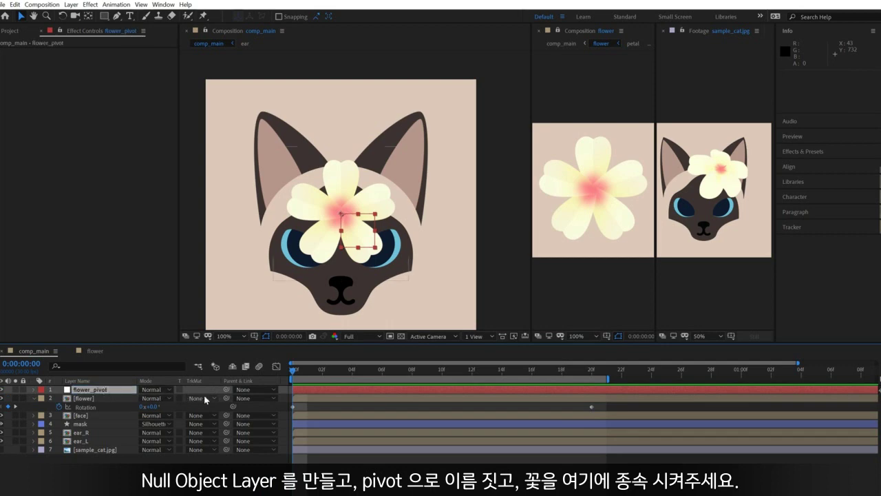
left_click_drag(226, 398, 101, 394)
- Set flower_pivot's vertical scale alone to 80% and preview the spinning flower
key("s")
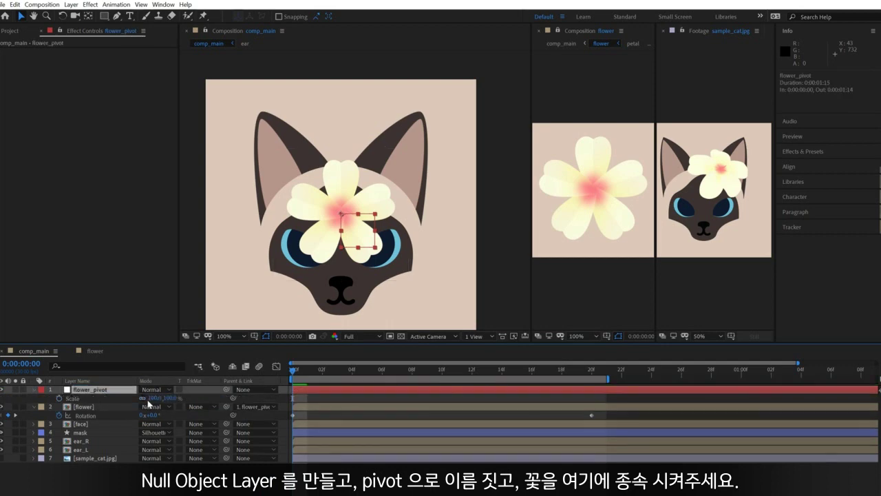
left_click(171, 398)
type("80")
key("Return")
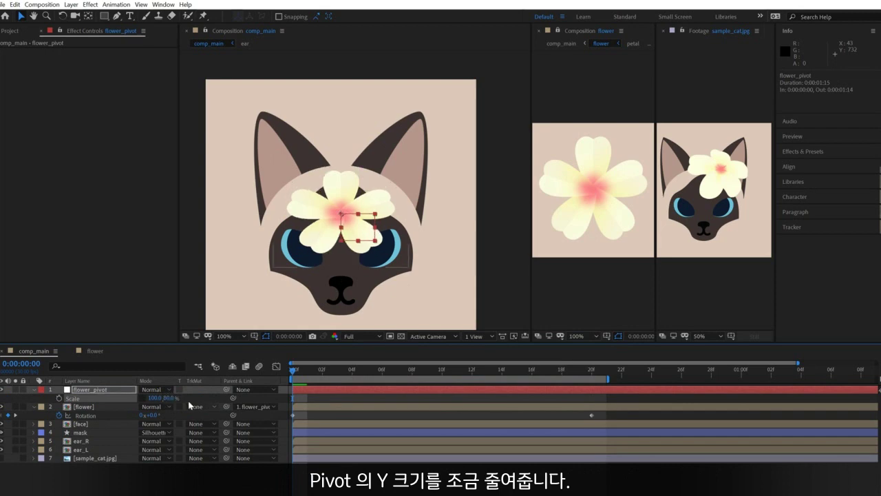
key("space")
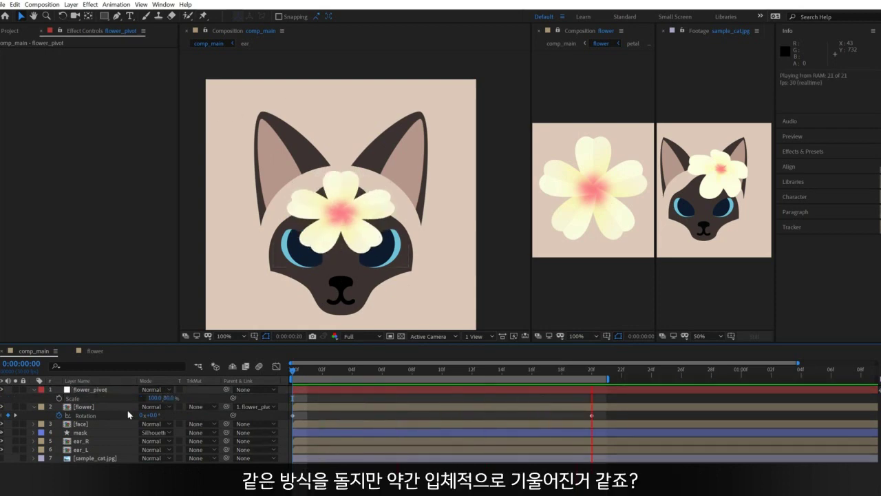
- Nudge flower_pivot up and to the right to position 450, 330, beside the cat's ear
left_click(110, 389)
key("shift+Up")
key("shift+Up")
key("shift+Up")
key("shift+Up")
key("shift+Up")
key("shift+Up")
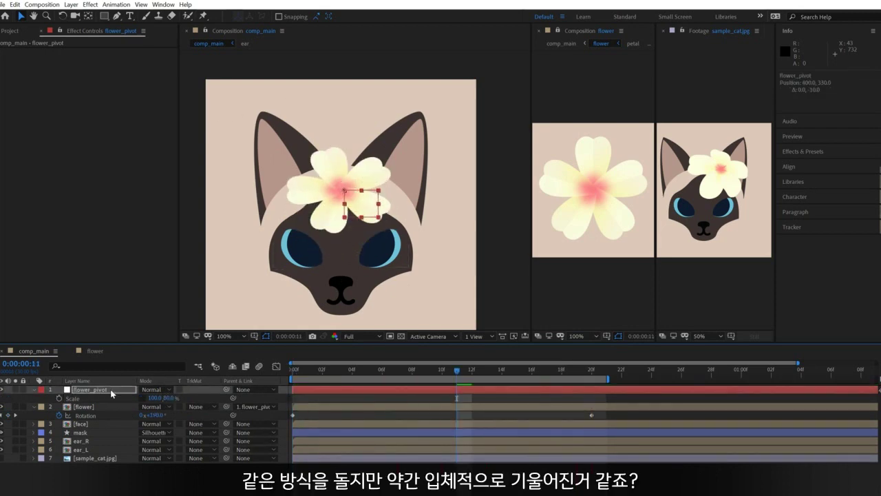
key("shift+Right")
key("shift+Right")
key("shift+Right")
key("shift+Right")
key("shift+Right")
key("shift+Right")
key("shift+Right")
key("shift+Left")
key("shift+Left")
key("shift+Up")
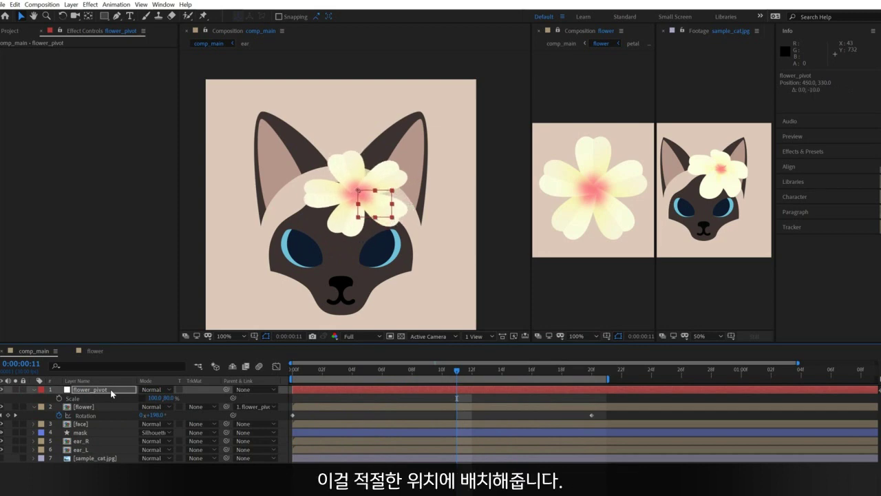
- Rotate flower_pivot by 20° and enlarge its scale to 120% horizontally and 100% vertically
key("shift+KP_Add")
key("shift+KP_Add")
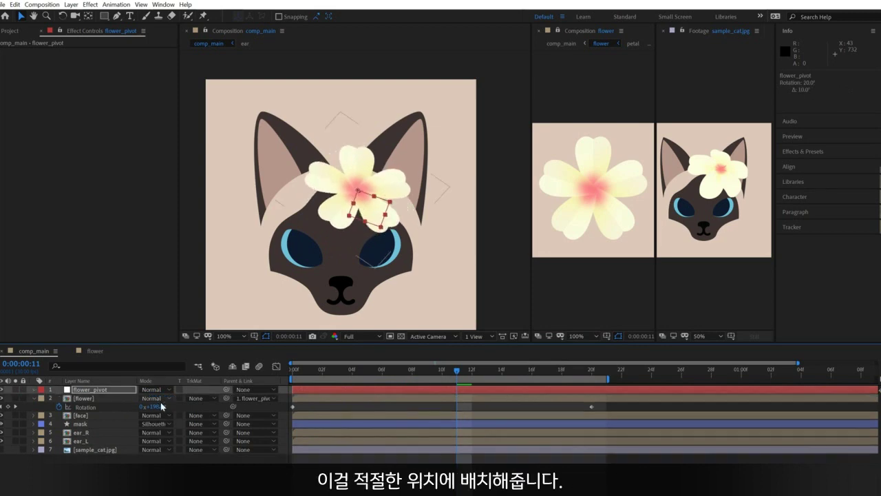
left_click(156, 398)
type("120")
key("Return")
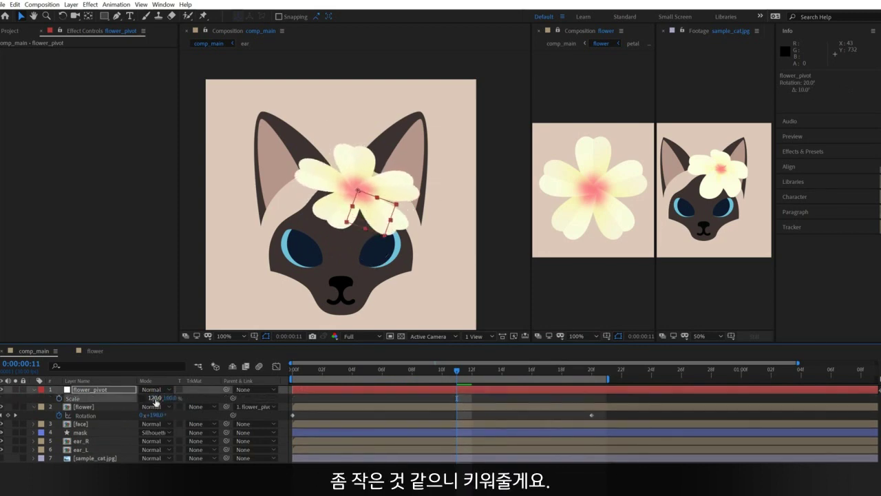
left_click(447, 413)
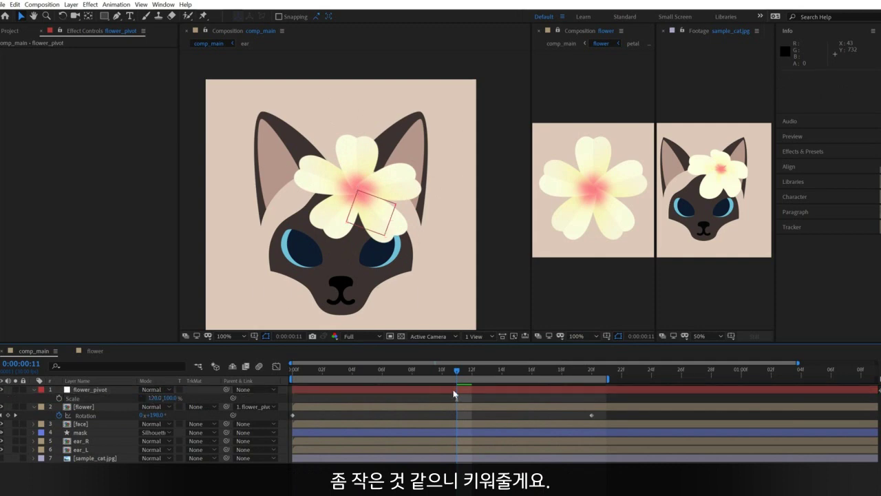
- Nudge flower_pivot slightly further up and to the right, and preview the animation
left_click(454, 391)
key("shift+Up")
key("space")
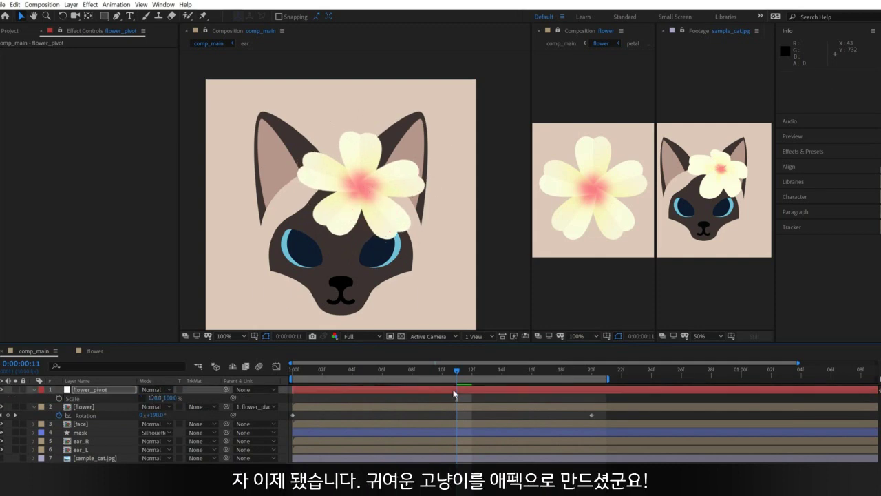